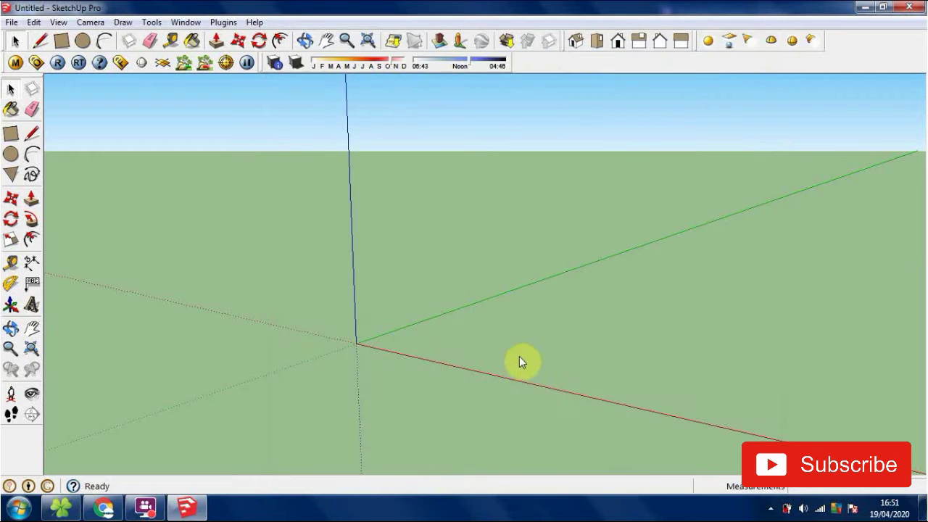
Select all of the base plan at the origin, with its circles and corner squares, and make it a group
{"action": "left_click", "coordinate": [534, 333]}
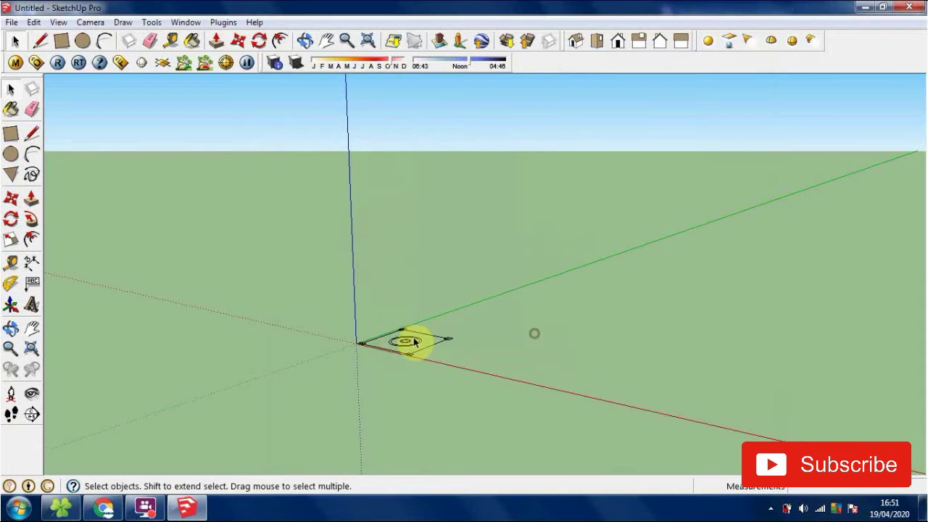
{"action": "mouse_move", "coordinate": [338, 378]}
{"action": "middle_mouse_down"}
{"action": "mouse_move", "coordinate": [440, 400]}
{"action": "mouse_move", "coordinate": [443, 338]}
{"action": "middle_mouse_up"}
{"action": "left_click_drag", "start_coordinate": [300, 226], "coordinate": [537, 451]}
{"action": "right_click", "coordinate": [454, 368]}
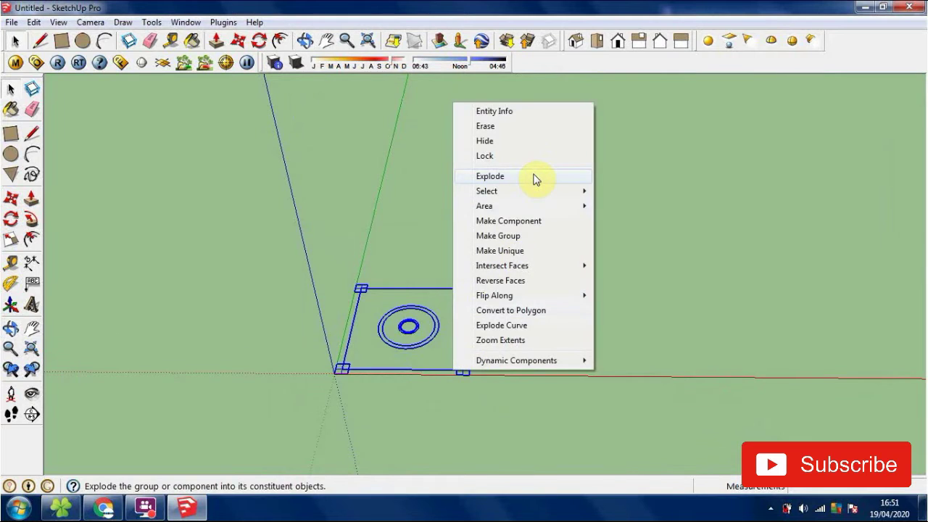
{"action": "left_click", "coordinate": [508, 236]}
{"action": "middle_click_drag", "start_coordinate": [508, 238], "coordinate": [460, 325]}
{"action": "key", "text": "r"}
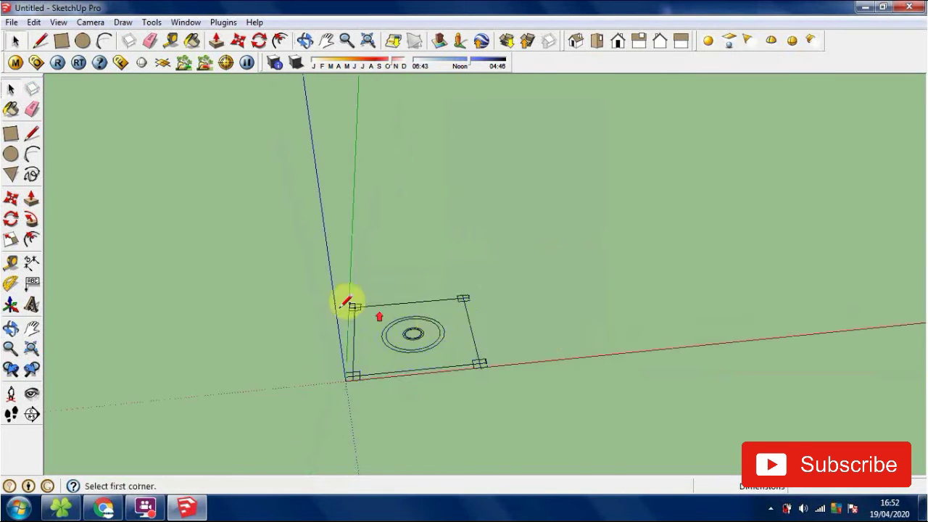
{"action": "scroll", "coordinate": [355, 297], "scroll_direction": "up", "scroll_amount": 4}
{"action": "scroll", "coordinate": [356, 298], "scroll_direction": "up", "scroll_amount": 1}
{"action": "left_click", "coordinate": [356, 300]}
{"action": "key", "text": "Escape"}
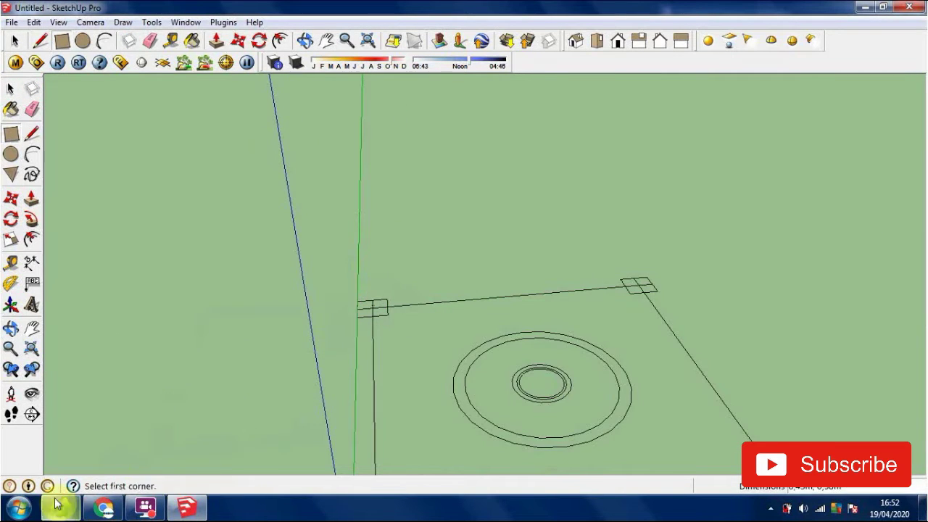
Set the model's length units to decimal feet
{"action": "left_click", "coordinate": [24, 491]}
{"action": "left_click", "coordinate": [21, 488]}
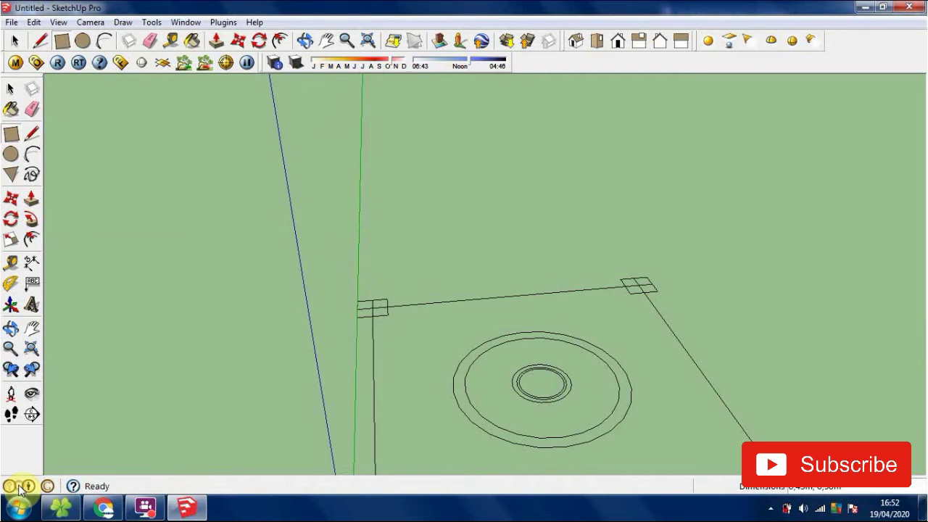
{"action": "left_click", "coordinate": [10, 486]}
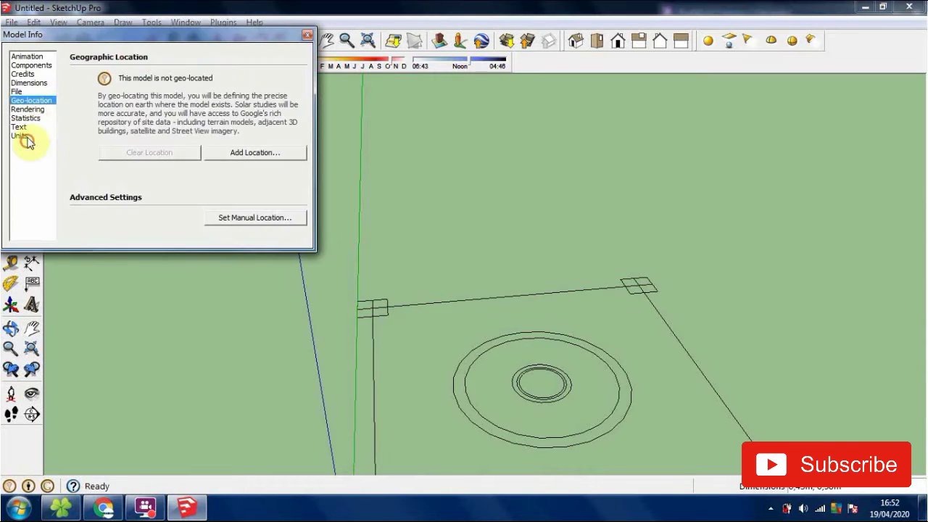
{"action": "left_click", "coordinate": [20, 137]}
{"action": "left_click", "coordinate": [242, 78]}
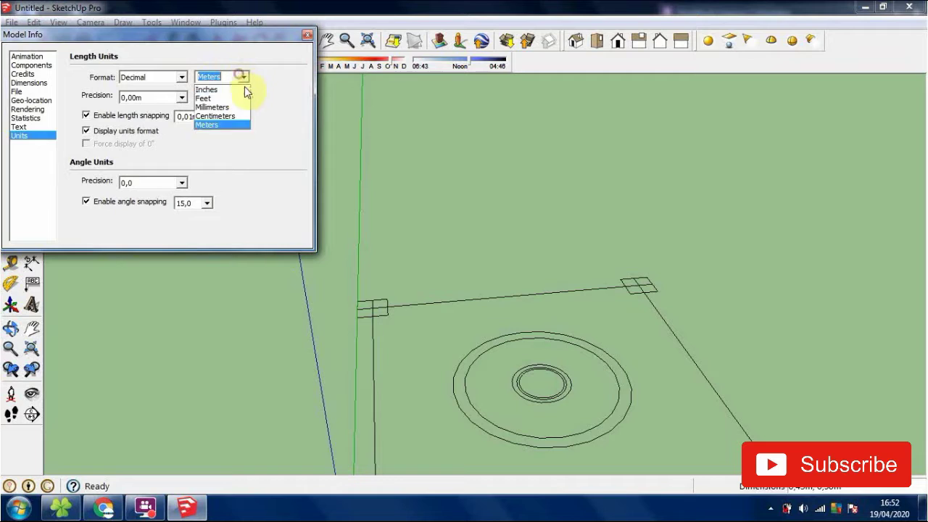
{"action": "left_click", "coordinate": [239, 98]}
Try out the new units with a small test rectangle on the ground behind the plan
{"action": "left_click", "coordinate": [385, 147]}
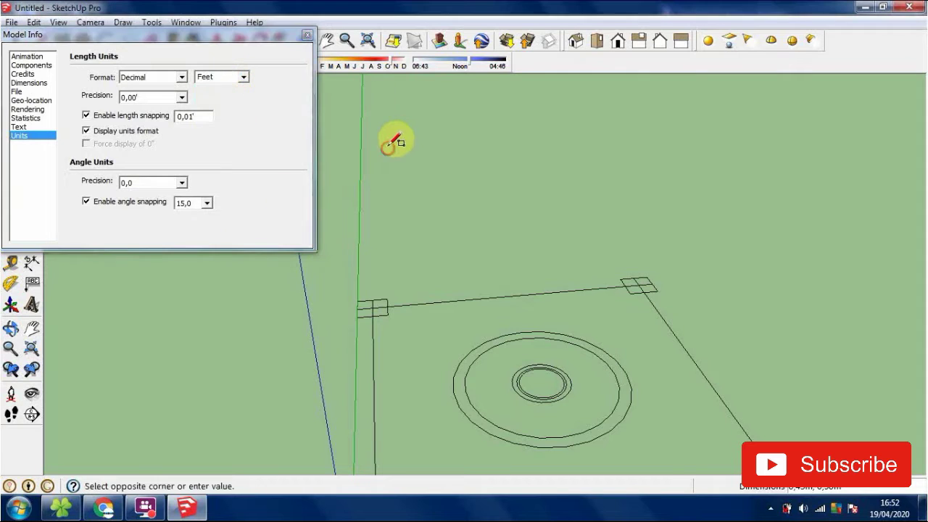
{"action": "left_click", "coordinate": [448, 211]}
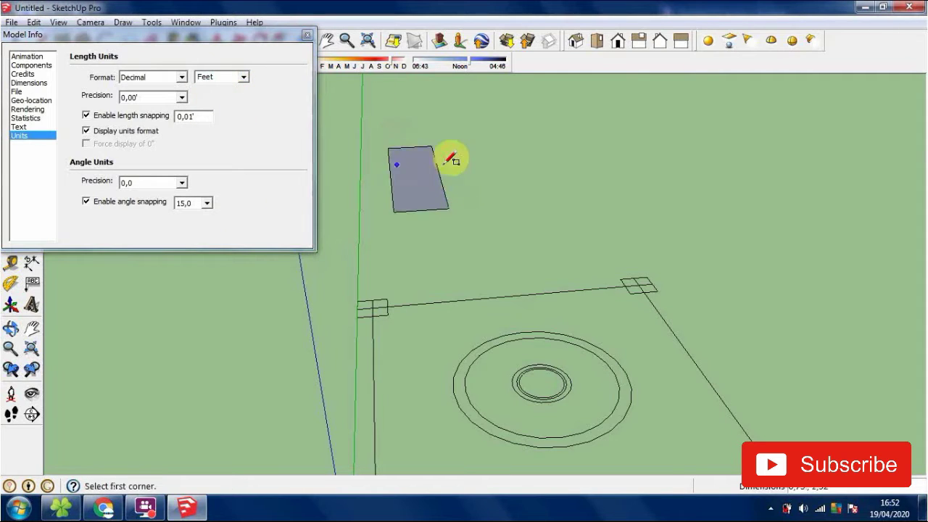
{"action": "left_click", "coordinate": [307, 35]}
{"action": "key", "text": "space"}
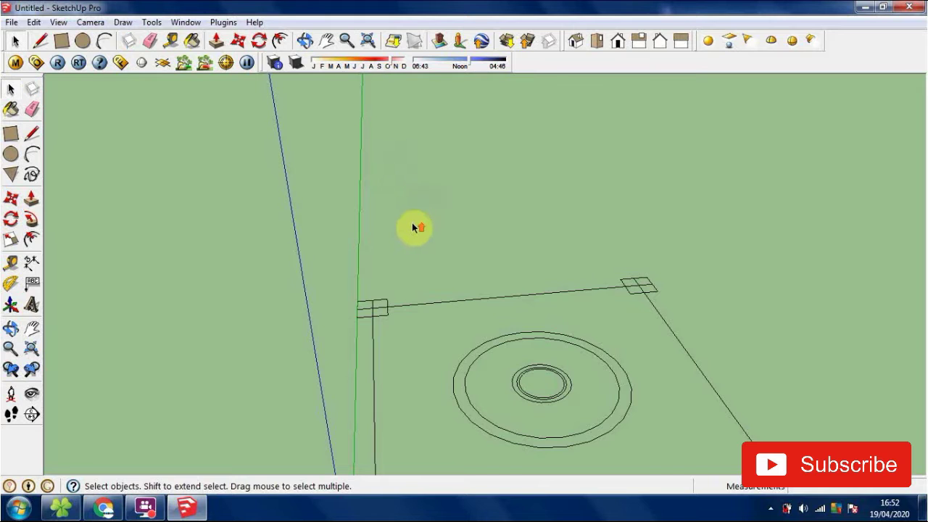
Trace a rectangle over the plan's corner square at the far end along the green axis
{"action": "scroll", "coordinate": [412, 227], "scroll_direction": "up", "scroll_amount": 1}
{"action": "key", "text": "r"}
{"action": "scroll", "coordinate": [349, 308], "scroll_direction": "up", "scroll_amount": 1}
{"action": "left_click", "coordinate": [340, 312]}
{"action": "scroll", "coordinate": [279, 172], "scroll_direction": "down", "scroll_amount": 3}
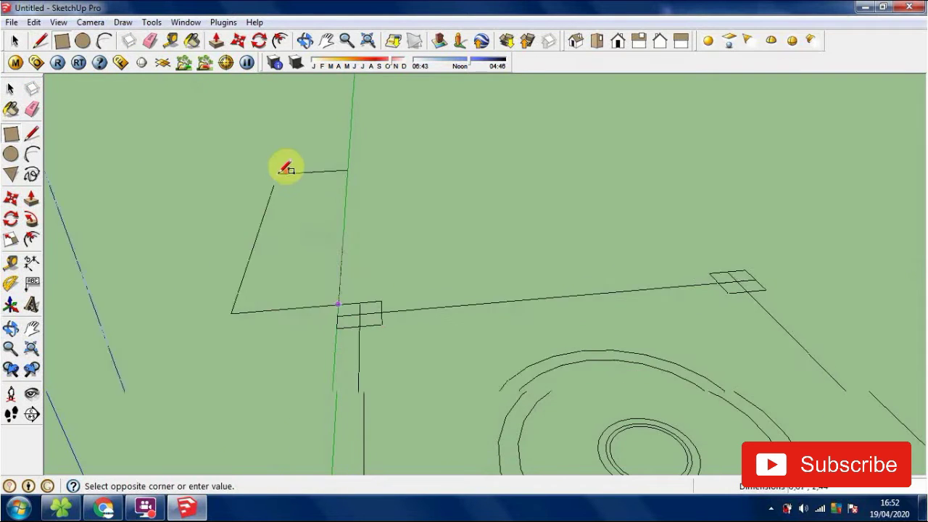
{"action": "middle_click_drag", "start_coordinate": [705, 413], "coordinate": [518, 226]}
{"action": "middle_click_drag", "start_coordinate": [387, 174], "coordinate": [285, 199]}
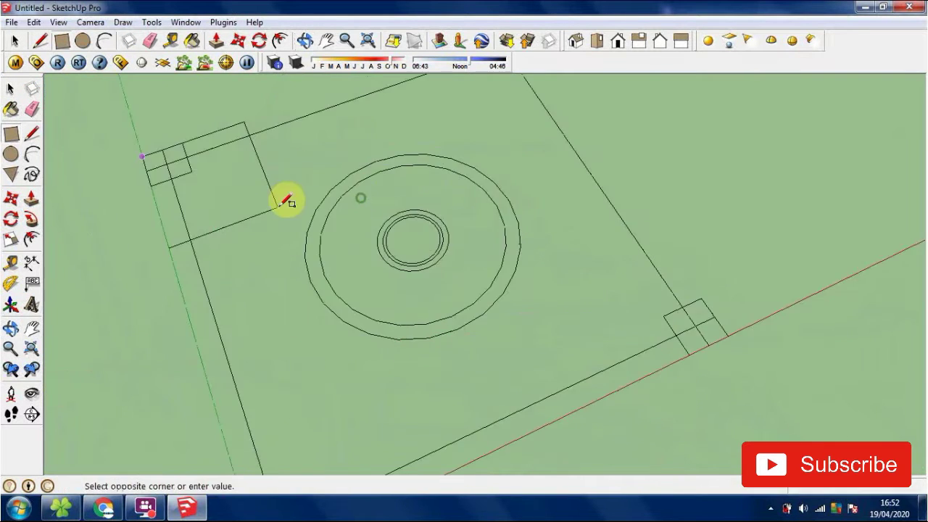
{"action": "scroll", "coordinate": [181, 159], "scroll_direction": "up", "scroll_amount": 2}
{"action": "left_click", "coordinate": [178, 172]}
Push/Pull the traced corner square up 4 feet into a post
{"action": "middle_click_drag", "start_coordinate": [178, 172], "coordinate": [162, 207]}
{"action": "key", "text": "p"}
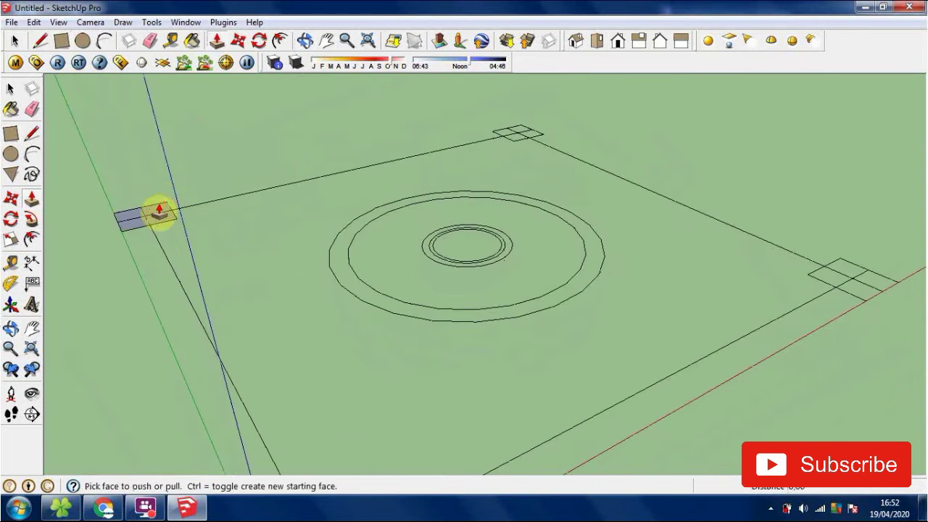
{"action": "left_click_drag", "start_coordinate": [161, 207], "coordinate": [153, 168]}
{"action": "type", "text": "4"}
{"action": "key", "text": "Return"}
{"action": "key", "text": "space"}
{"action": "scroll", "coordinate": [161, 187], "scroll_direction": "down", "scroll_amount": 3}
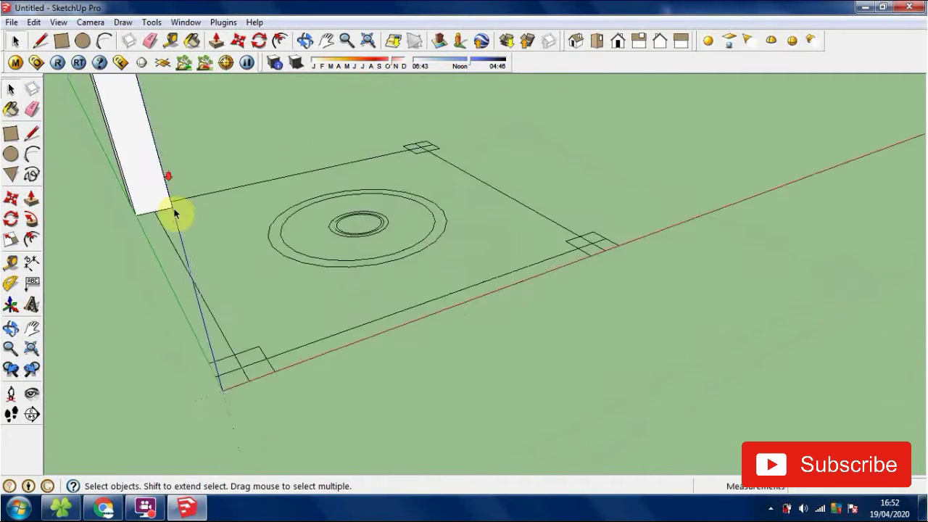
Copy the post and paste it onto the plan's other three corner squares
{"action": "middle_click_drag", "start_coordinate": [164, 189], "coordinate": [307, 232]}
{"action": "scroll", "coordinate": [324, 307], "scroll_direction": "down", "scroll_amount": 3}
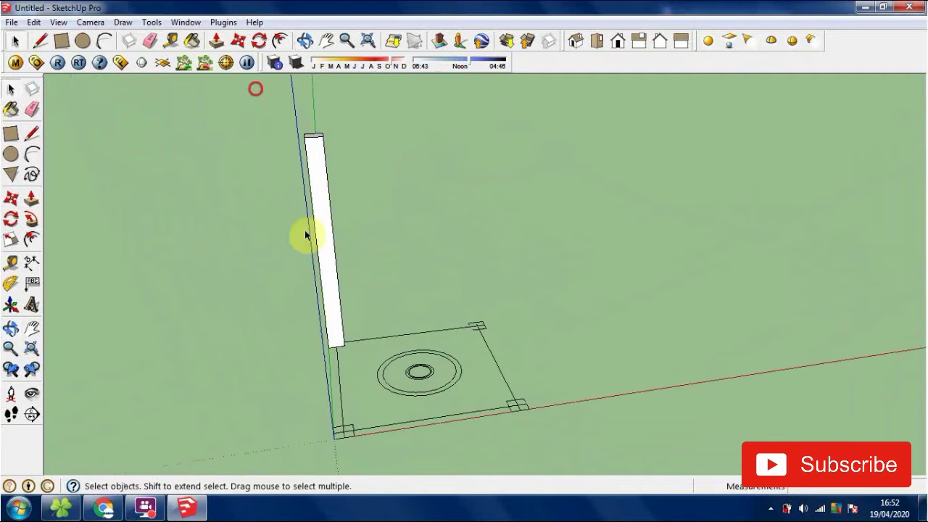
{"action": "left_click", "coordinate": [319, 239]}
{"action": "key", "text": "ctrl+c"}
{"action": "key", "text": "ctrl+v"}
{"action": "scroll", "coordinate": [338, 413], "scroll_direction": "up", "scroll_amount": 2}
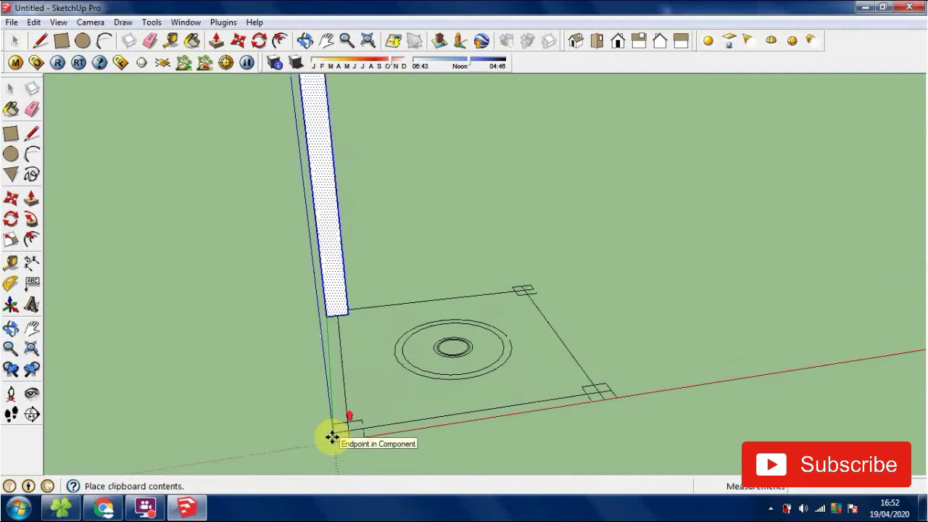
{"action": "left_click", "coordinate": [335, 437]}
{"action": "key", "text": "m"}
{"action": "key", "text": "ctrl+v"}
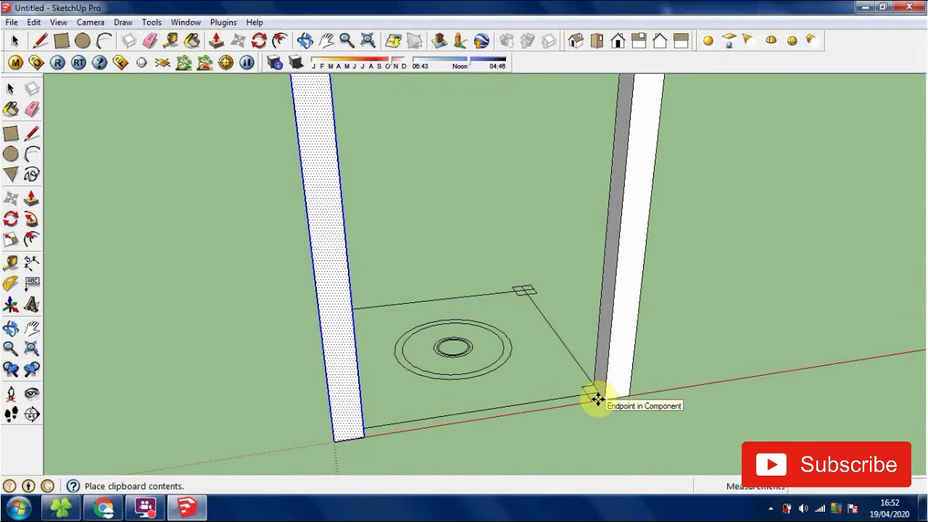
{"action": "left_click", "coordinate": [592, 397]}
{"action": "key", "text": "ctrl+v"}
{"action": "scroll", "coordinate": [527, 304], "scroll_direction": "up", "scroll_amount": 1}
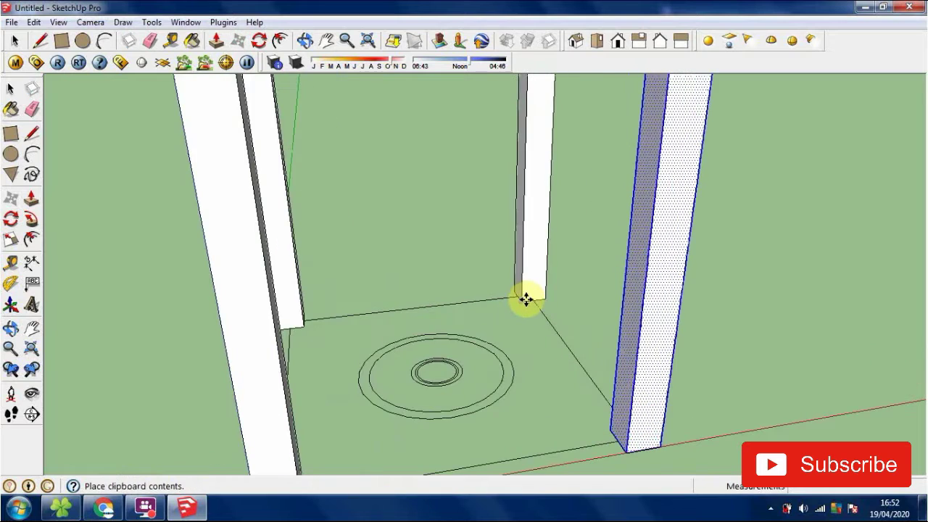
{"action": "left_click", "coordinate": [526, 302]}
Examine the tops and bases of the four corner posts from several sides
{"action": "scroll", "coordinate": [465, 308], "scroll_direction": "up", "scroll_amount": 2}
{"action": "scroll", "coordinate": [443, 294], "scroll_direction": "down", "scroll_amount": 2}
{"action": "middle_click_drag", "start_coordinate": [508, 373], "coordinate": [290, 308]}
{"action": "key", "text": "space"}
{"action": "middle_click_drag", "start_coordinate": [682, 292], "coordinate": [681, 443], "text": "shift"}
{"action": "scroll", "coordinate": [574, 369], "scroll_direction": "down", "scroll_amount": 1}
{"action": "scroll", "coordinate": [407, 249], "scroll_direction": "up", "scroll_amount": 3}
{"action": "middle_click_drag", "start_coordinate": [492, 280], "coordinate": [647, 211]}
{"action": "middle_click_drag", "start_coordinate": [699, 199], "coordinate": [401, 182]}
{"action": "scroll", "coordinate": [400, 182], "scroll_direction": "down", "scroll_amount": 2}
{"action": "scroll", "coordinate": [401, 183], "scroll_direction": "down", "scroll_amount": 2}
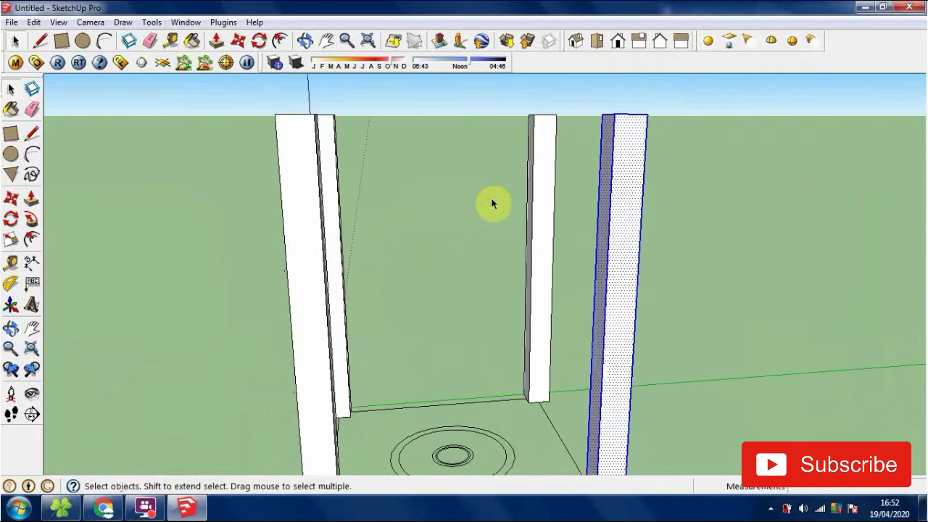
Undo the three pasted post copies
{"action": "middle_click_drag", "start_coordinate": [491, 203], "coordinate": [433, 237]}
{"action": "key", "text": "ctrl+z"}
{"action": "key", "text": "ctrl+z"}
{"action": "key", "text": "ctrl+z"}
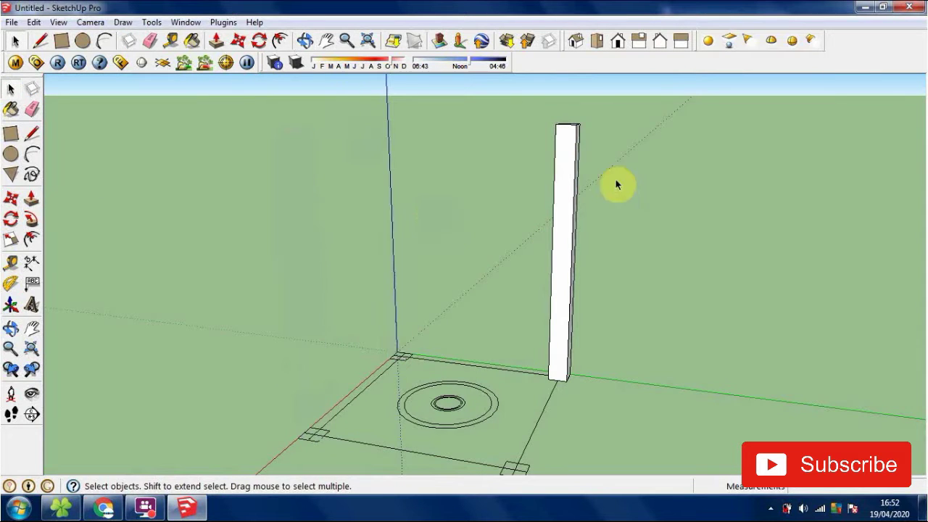
Select the whole original corner post and make it a component
{"action": "left_click_drag", "start_coordinate": [493, 110], "coordinate": [653, 394]}
{"action": "right_click", "coordinate": [559, 348]}
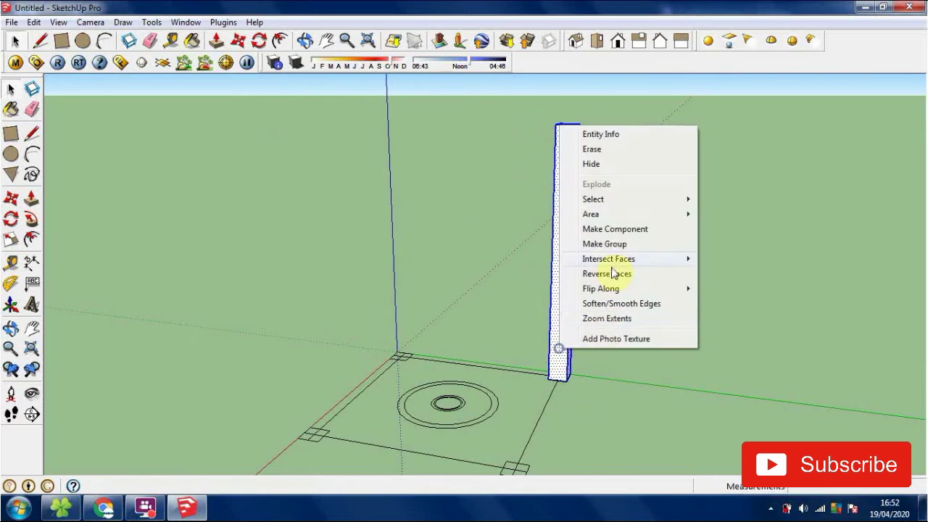
{"action": "left_click", "coordinate": [611, 229]}
{"action": "key", "text": "Return"}
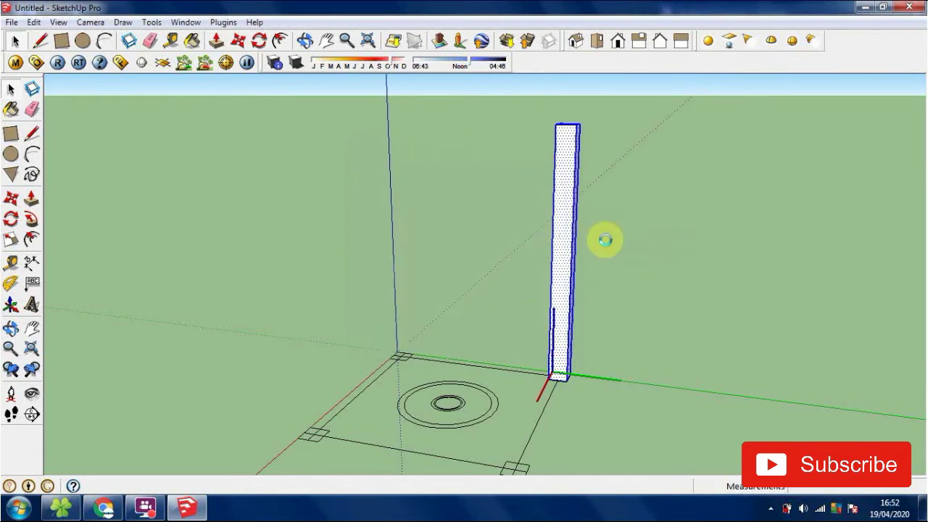
Paste copies of the post component onto the plan's three remaining corner squares
{"action": "middle_click_drag", "start_coordinate": [398, 337], "coordinate": [518, 324]}
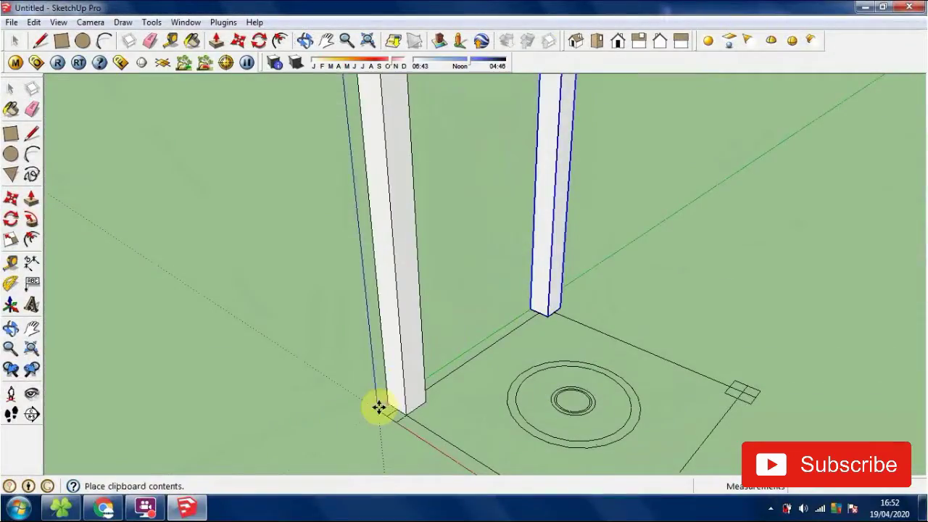
{"action": "left_click", "coordinate": [377, 406]}
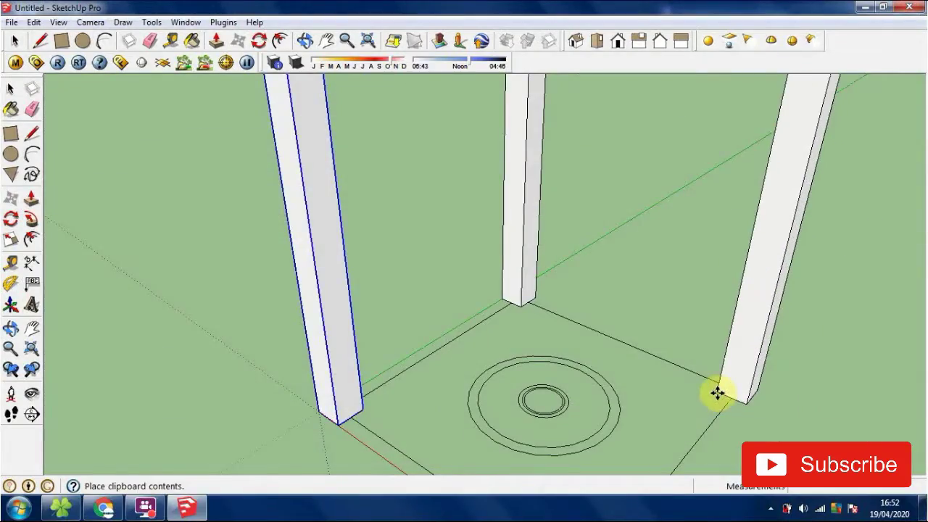
{"action": "middle_click_drag", "start_coordinate": [715, 394], "coordinate": [616, 170]}
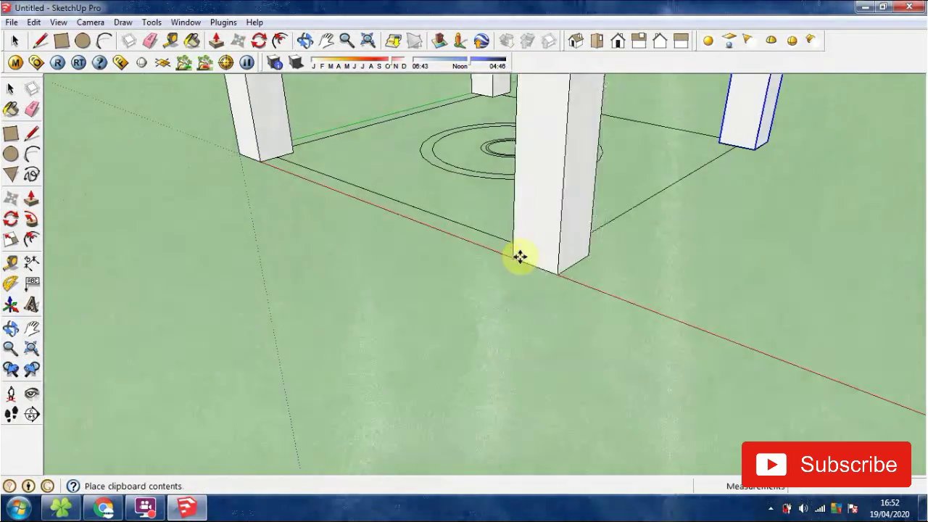
{"action": "left_click", "coordinate": [517, 255]}
{"action": "scroll", "coordinate": [380, 215], "scroll_direction": "down", "scroll_amount": 2}
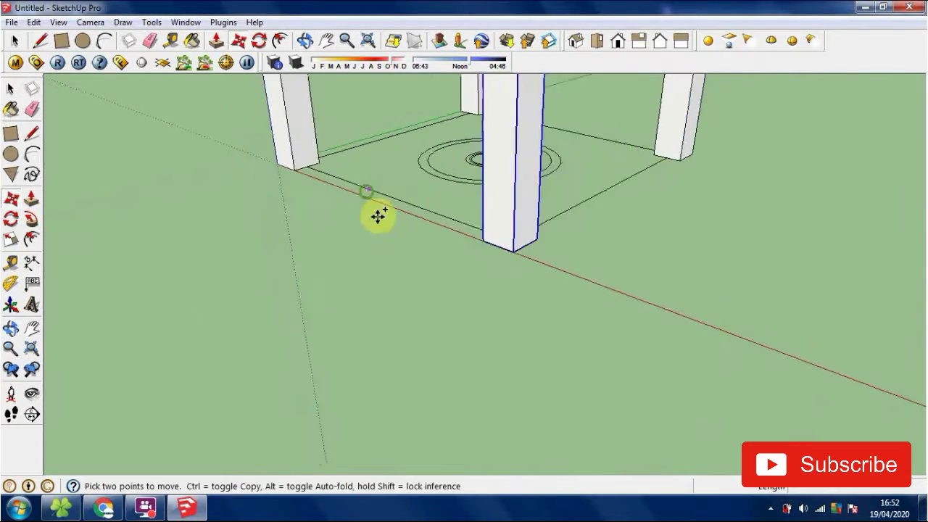
Draw a rectangle across the tops of the four posts, from the outer corner at the blue axis to the diagonally opposite one
{"action": "middle_click_drag", "start_coordinate": [379, 216], "coordinate": [428, 363]}
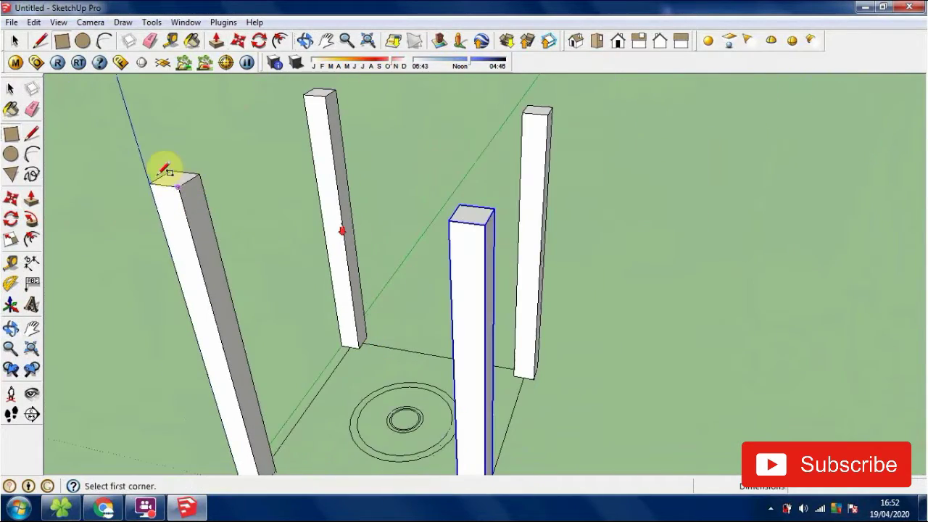
{"action": "left_click", "coordinate": [150, 178]}
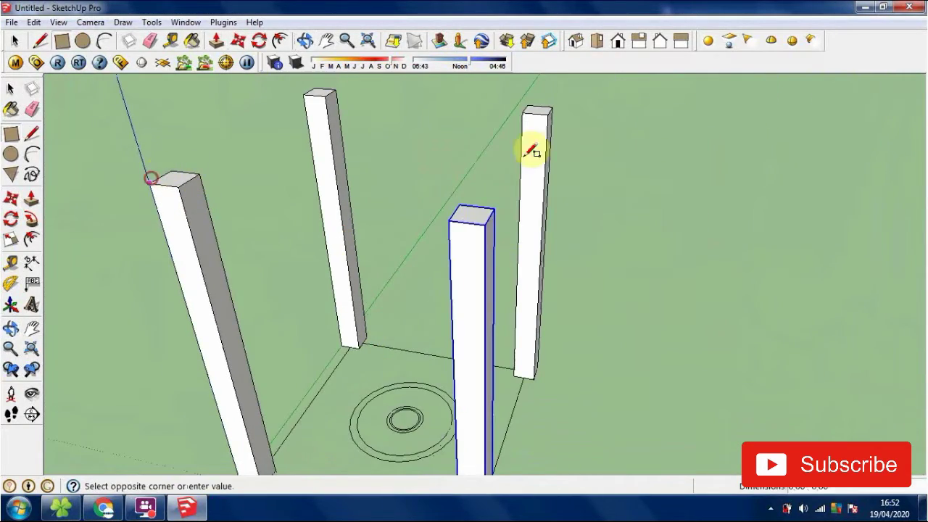
{"action": "left_click", "coordinate": [552, 107]}
{"action": "middle_click_drag", "start_coordinate": [570, 196], "coordinate": [783, 283]}
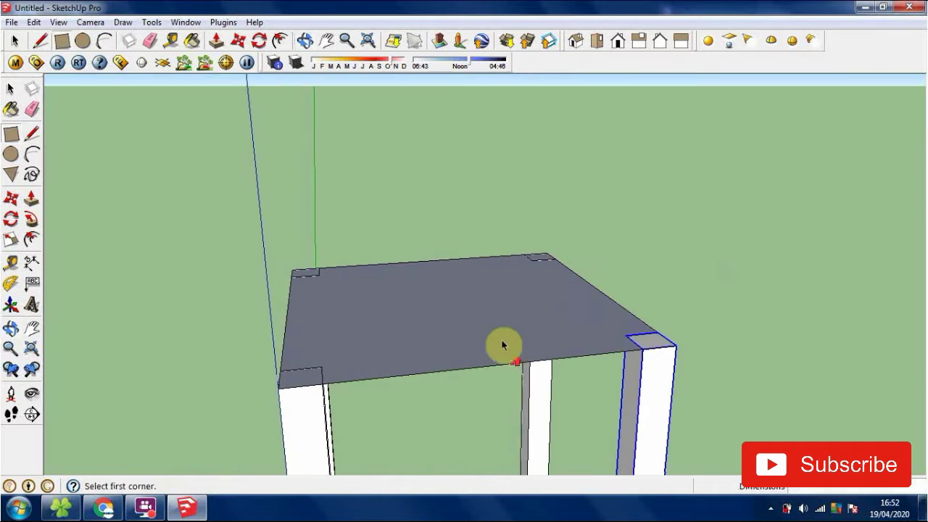
Push/Pull the top face down about 0.11 feet to form a slab flush with the post tops
{"action": "scroll", "coordinate": [516, 355], "scroll_direction": "up", "scroll_amount": 2}
{"action": "key", "text": "space"}
{"action": "key", "text": "p"}
{"action": "left_click_drag", "start_coordinate": [462, 259], "coordinate": [460, 302]}
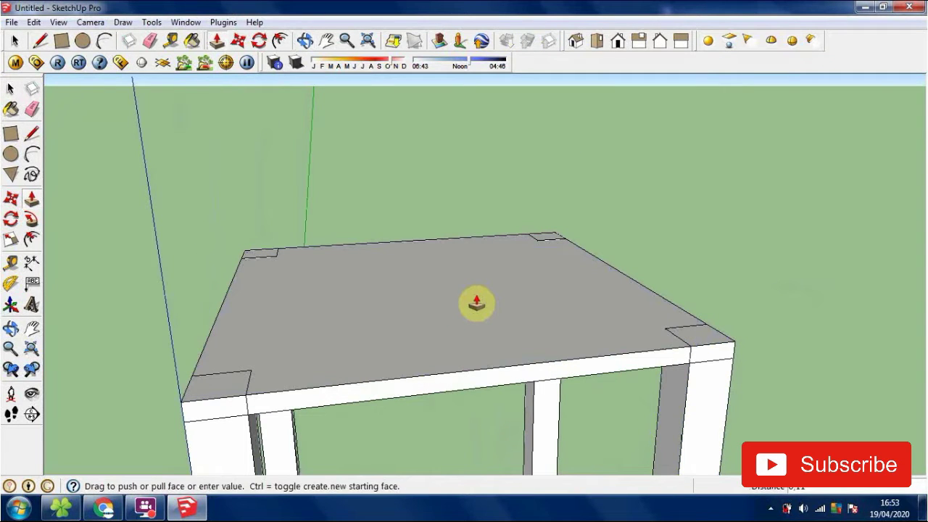
{"action": "key", "text": "space"}
{"action": "middle_click_drag", "start_coordinate": [566, 362], "coordinate": [294, 293]}
{"action": "scroll", "coordinate": [294, 294], "scroll_direction": "up", "scroll_amount": 2}
{"action": "mouse_move", "coordinate": [330, 336]}
{"action": "middle_mouse_down"}
{"action": "mouse_move", "coordinate": [284, 297]}
{"action": "mouse_move", "coordinate": [290, 242]}
{"action": "middle_mouse_up"}
{"action": "key", "text": "e"}
{"action": "scroll", "coordinate": [285, 209], "scroll_direction": "up", "scroll_amount": 2}
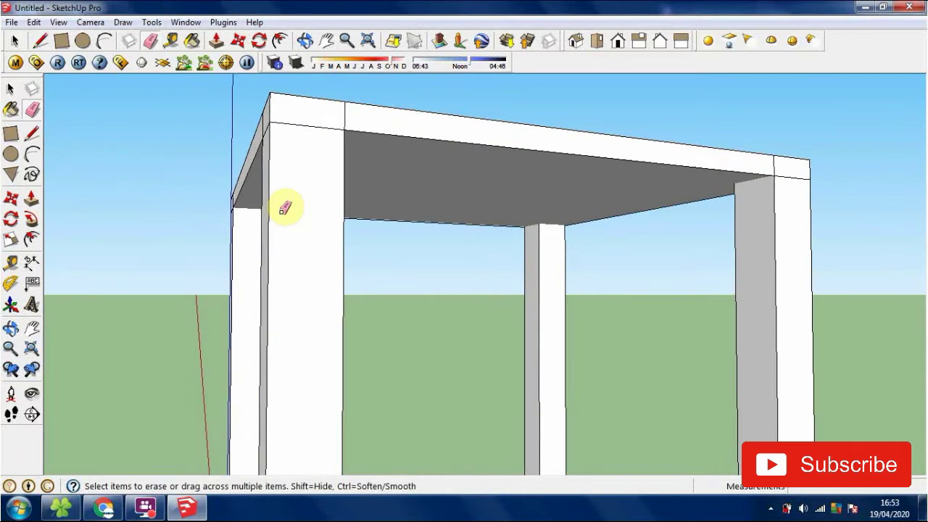
{"action": "key", "text": "r"}
{"action": "left_click", "coordinate": [276, 197]}
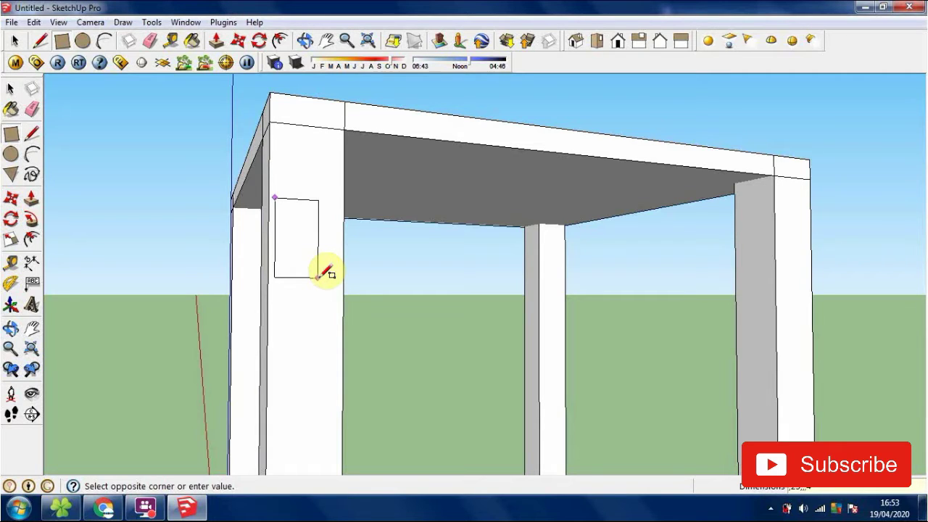
{"action": "key", "text": "Escape"}
Draw a rectangle 0.25 by 0.4 feet on the outer face of the near corner post, just below the top slab
{"action": "scroll", "coordinate": [290, 201], "scroll_direction": "up", "scroll_amount": 3}
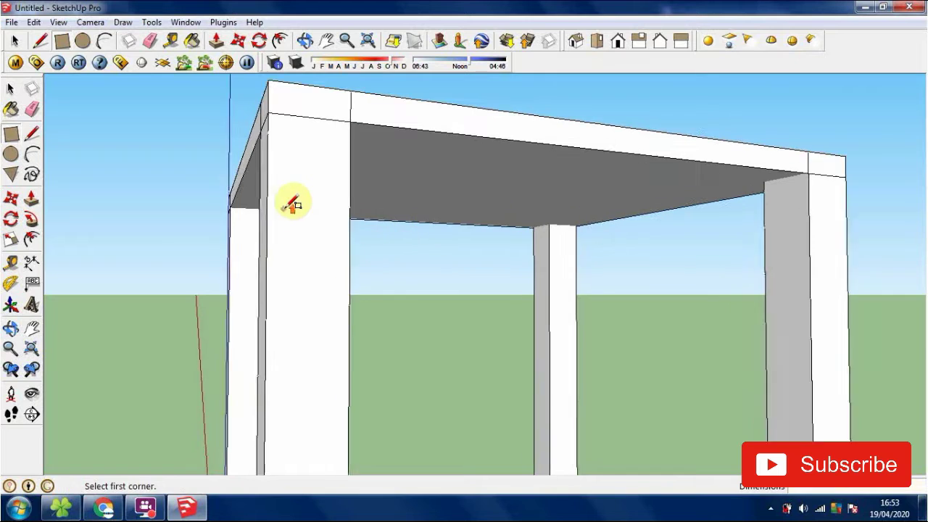
{"action": "key", "text": "l"}
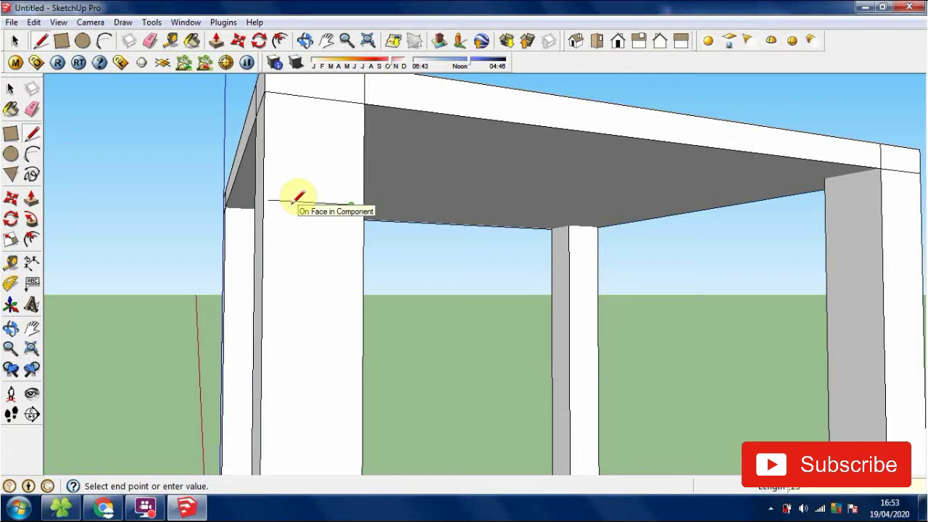
{"action": "left_click", "coordinate": [351, 205]}
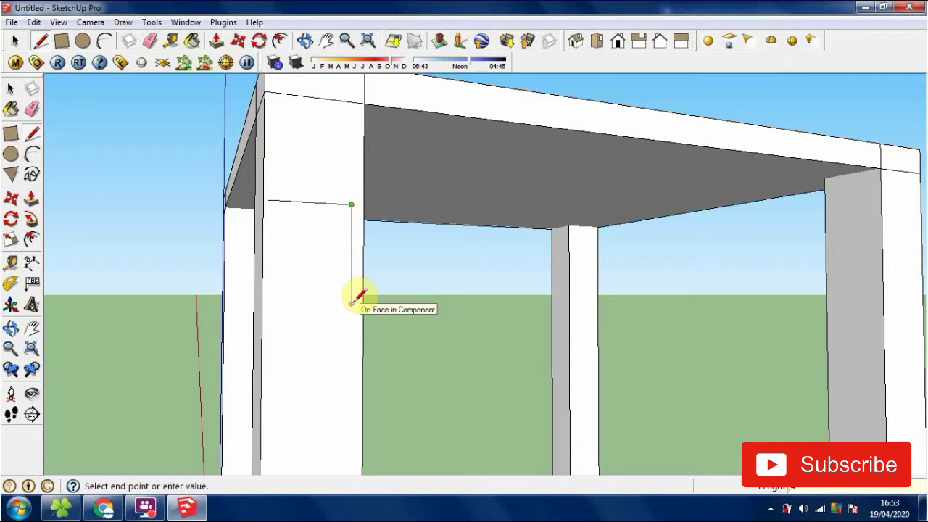
{"action": "left_click", "coordinate": [351, 332]}
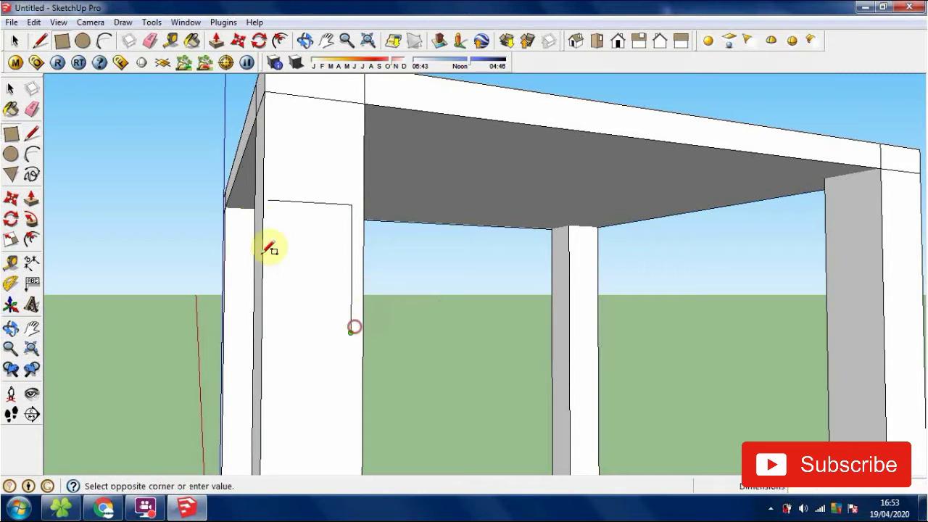
{"action": "left_click", "coordinate": [268, 199]}
Push/Pull the rectangle through to the opposite post, ending flush with its outer face, to form a rail
{"action": "key", "text": "space"}
{"action": "left_click", "coordinate": [287, 230]}
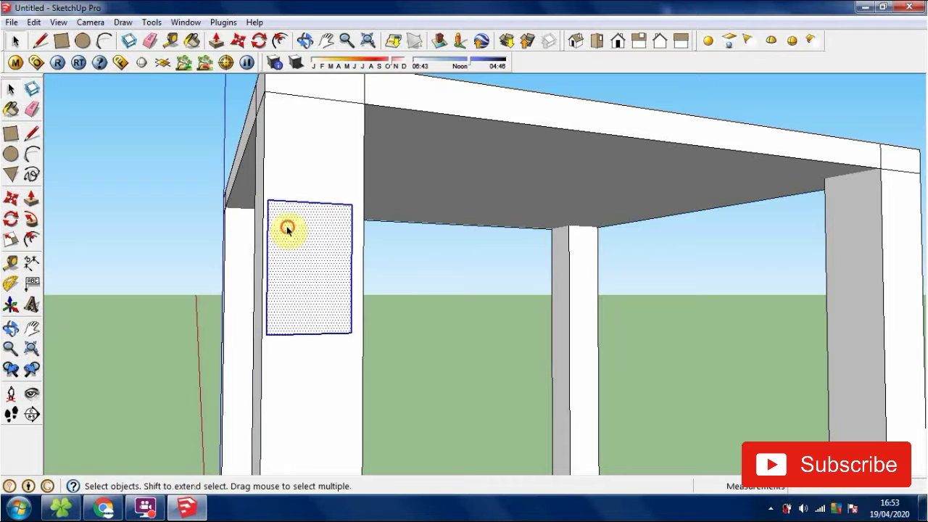
{"action": "right_click", "coordinate": [288, 229]}
{"action": "mouse_move", "coordinate": [323, 303]}
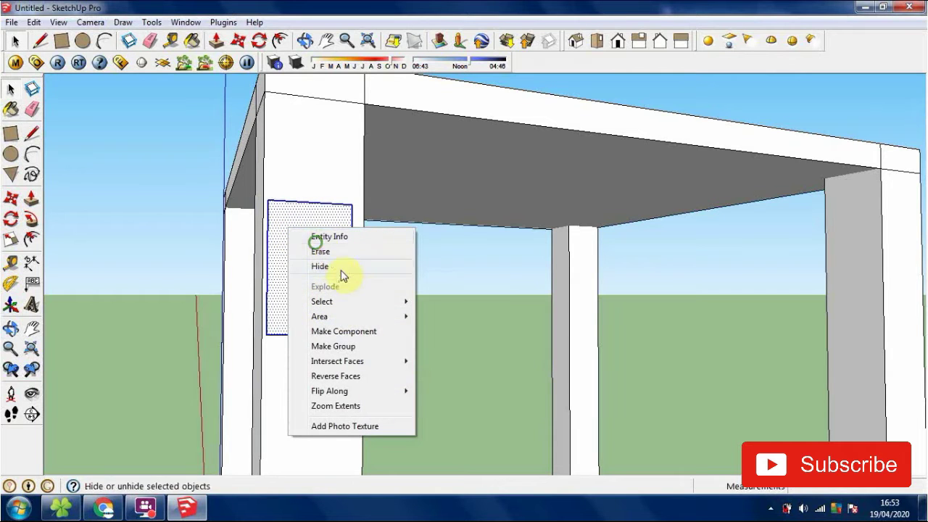
{"action": "middle_click_drag", "start_coordinate": [271, 201], "coordinate": [452, 321]}
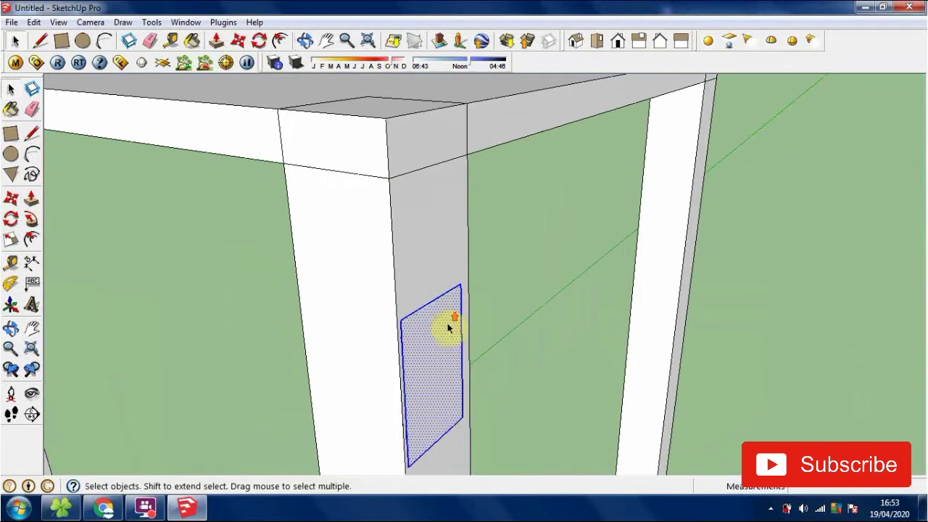
{"action": "key", "text": "p"}
{"action": "left_click", "coordinate": [440, 348]}
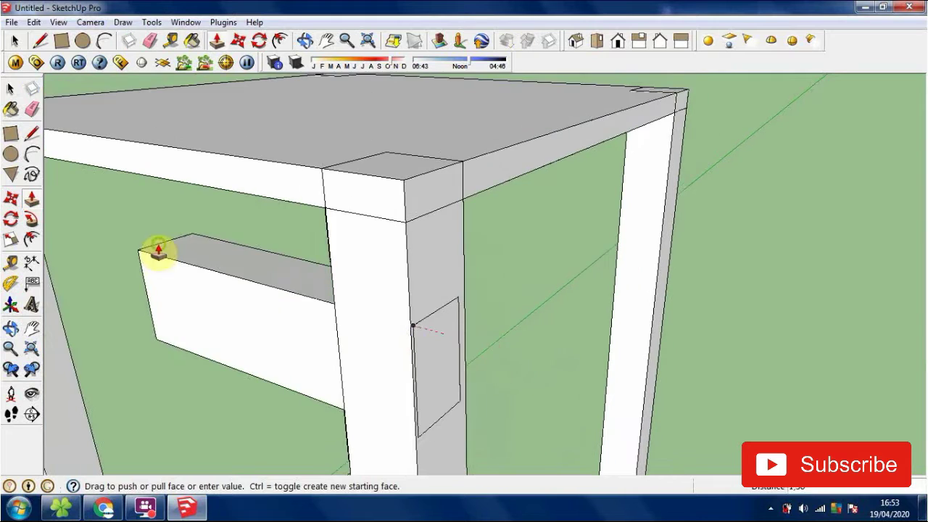
{"action": "middle_click_drag", "start_coordinate": [156, 249], "coordinate": [216, 192]}
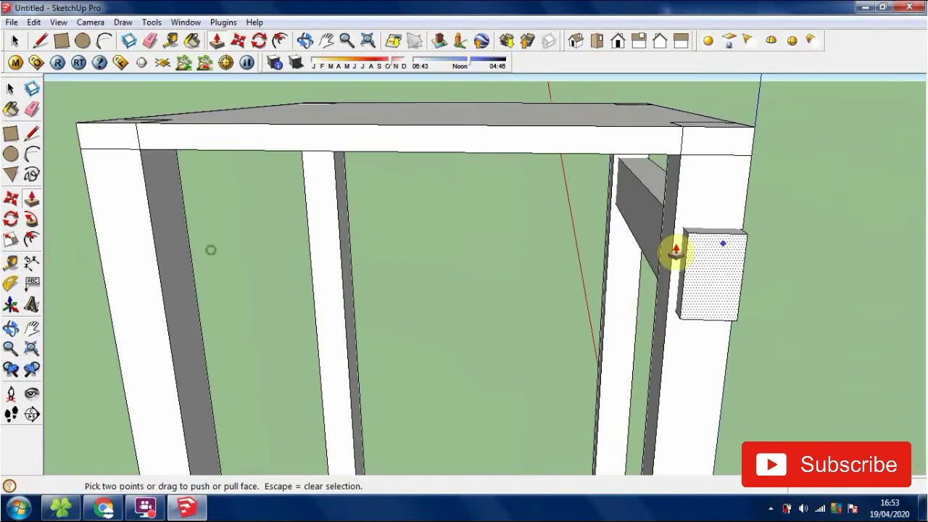
{"action": "scroll", "coordinate": [718, 279], "scroll_direction": "up", "scroll_amount": 2}
{"action": "left_click", "coordinate": [755, 291]}
Select the whole rail and make it a component named "Phd"
{"action": "key", "text": "space"}
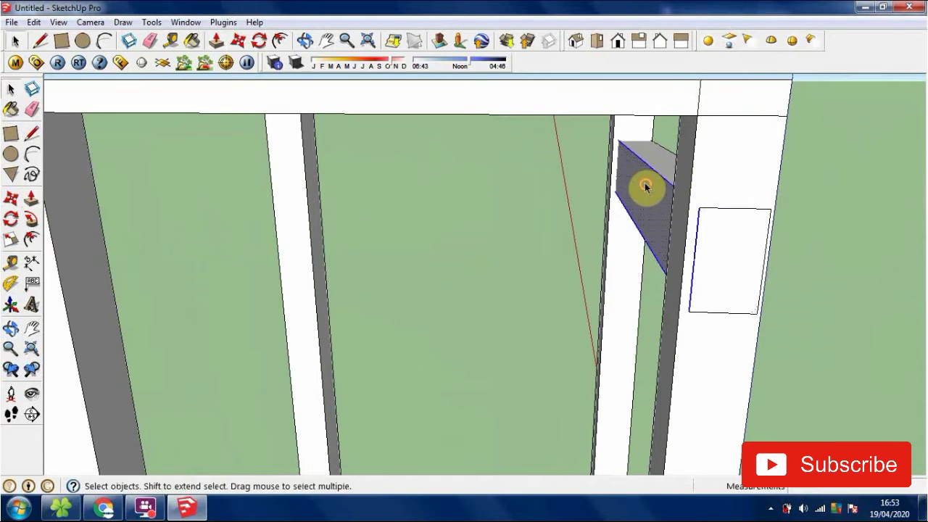
{"action": "right_click", "coordinate": [646, 185]}
{"action": "left_click", "coordinate": [671, 294]}
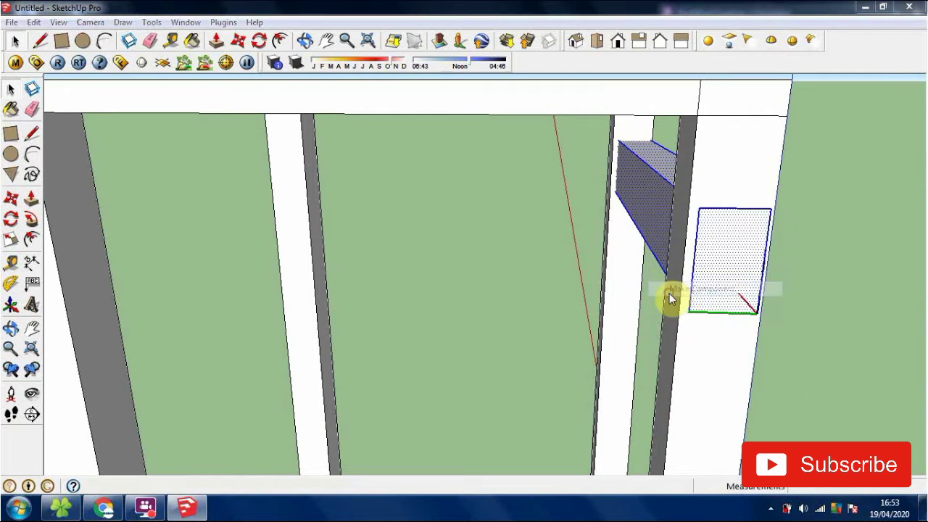
{"action": "type", "text": "Phd"}
{"action": "key", "text": "Return"}
Move the rail component up until its top is level with the top of the slab
{"action": "middle_click_drag", "start_coordinate": [765, 283], "coordinate": [720, 276]}
{"action": "scroll", "coordinate": [729, 246], "scroll_direction": "down", "scroll_amount": 3}
{"action": "key", "text": "m"}
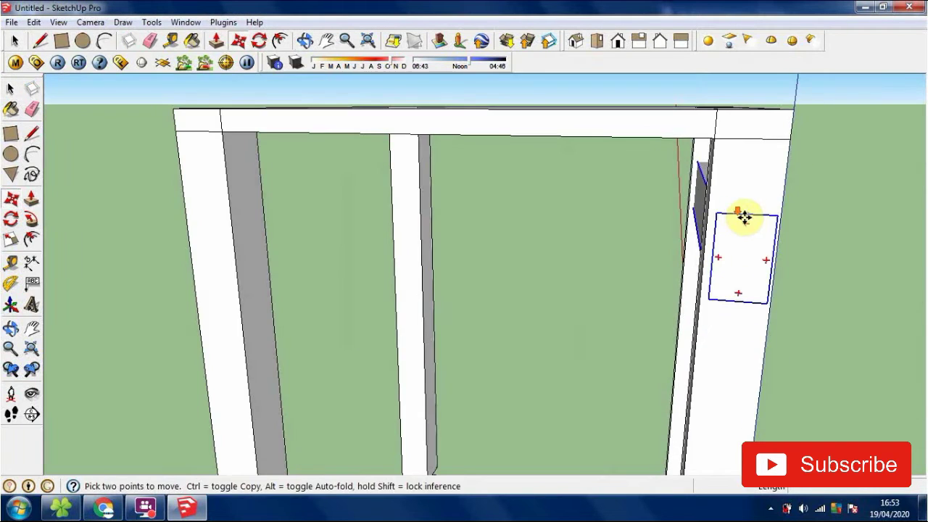
{"action": "mouse_move", "coordinate": [740, 213]}
{"action": "middle_mouse_down"}
{"action": "mouse_move", "coordinate": [726, 244]}
{"action": "mouse_move", "coordinate": [723, 205]}
{"action": "middle_mouse_up"}
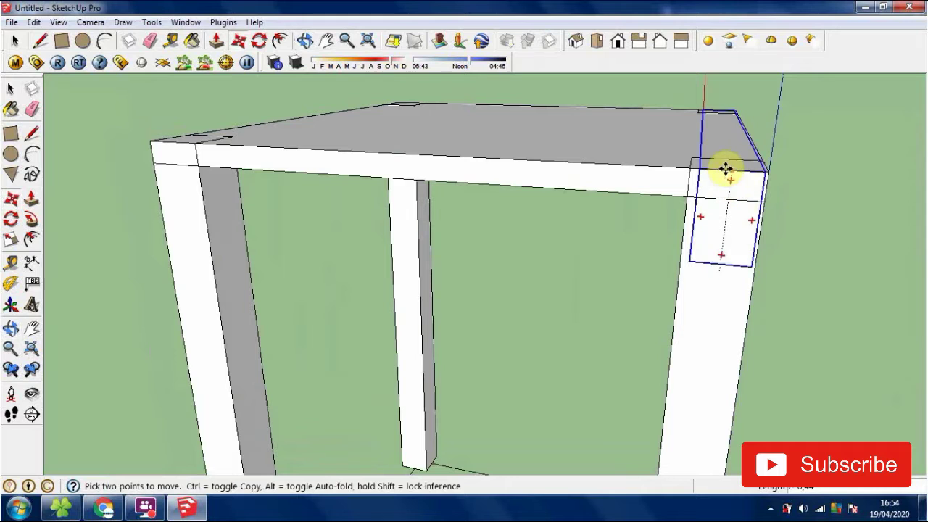
{"action": "left_click", "coordinate": [659, 178]}
{"action": "left_click_drag", "start_coordinate": [660, 183], "coordinate": [733, 166]}
{"action": "middle_click_drag", "start_coordinate": [738, 231], "coordinate": [714, 155]}
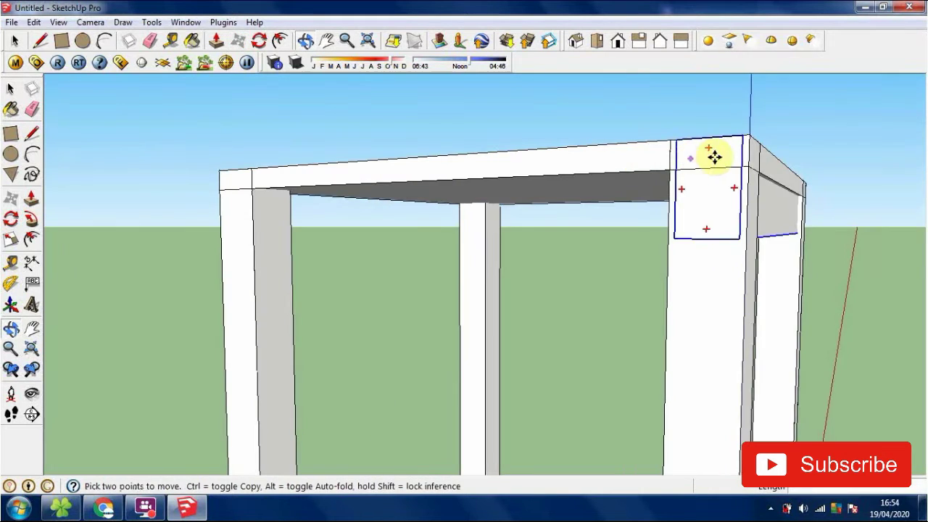
Copy the raised rail across the slab onto the opposite pair of posts
{"action": "middle_click_drag", "start_coordinate": [784, 243], "coordinate": [673, 330]}
{"action": "scroll", "coordinate": [673, 330], "scroll_direction": "down", "scroll_amount": 1}
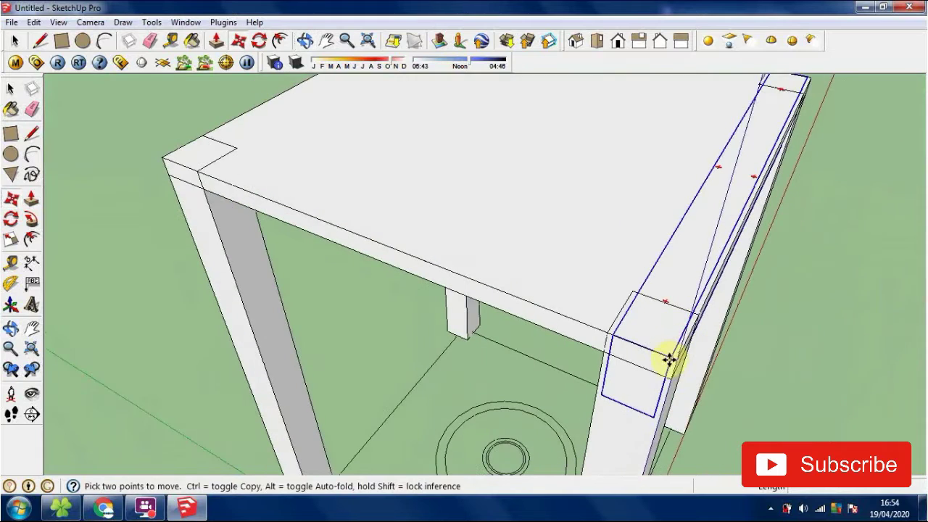
{"action": "left_click", "coordinate": [676, 360]}
{"action": "key", "text": "ctrl"}
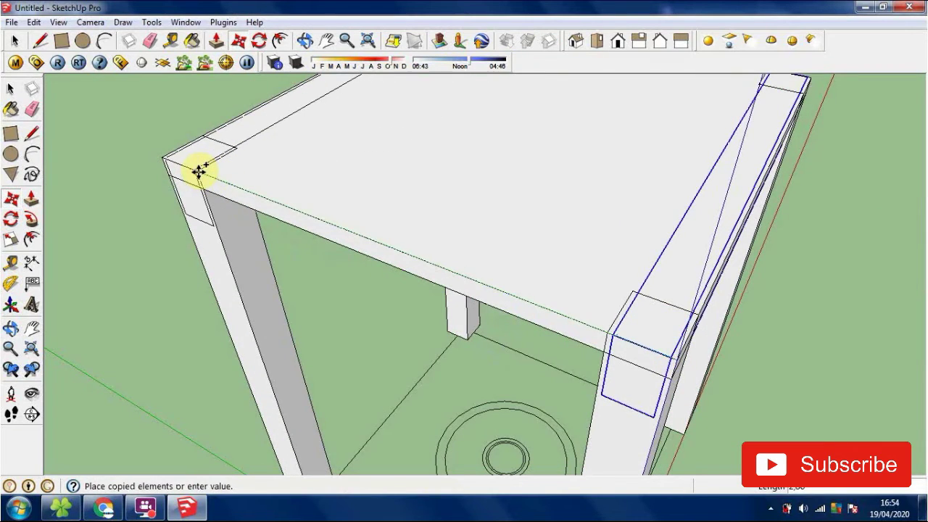
{"action": "left_click", "coordinate": [198, 171]}
Rotate a copy of the rail 90 degrees about a point near the middle of the slab
{"action": "middle_click_drag", "start_coordinate": [167, 225], "coordinate": [427, 225]}
{"action": "key", "text": "q"}
{"action": "left_click", "coordinate": [439, 215]}
{"action": "key", "text": "alt"}
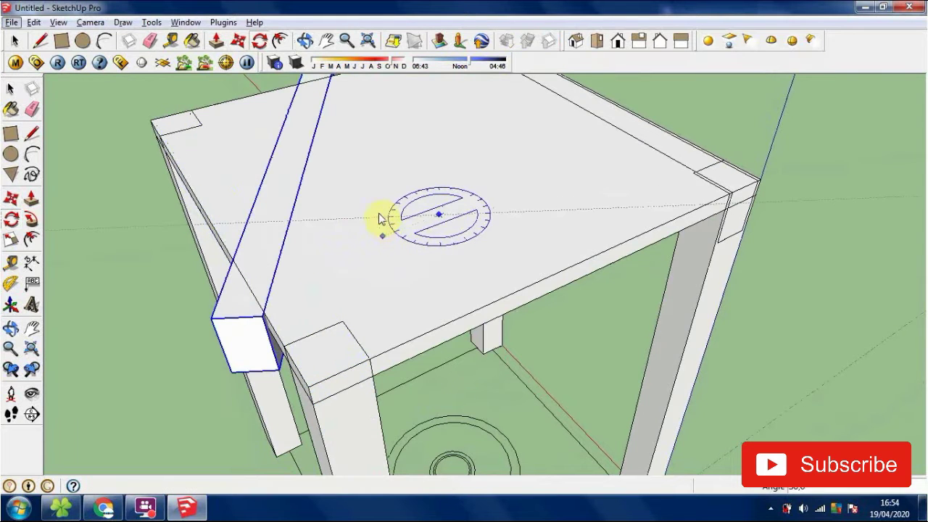
{"action": "key", "text": "alt"}
{"action": "key", "text": "ctrl"}
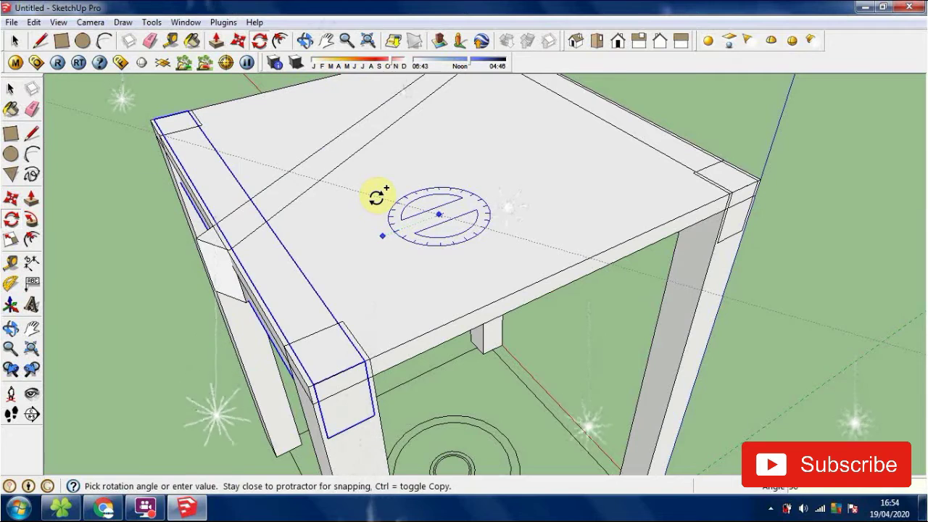
{"action": "type", "text": "90"}
{"action": "key", "text": "Return"}
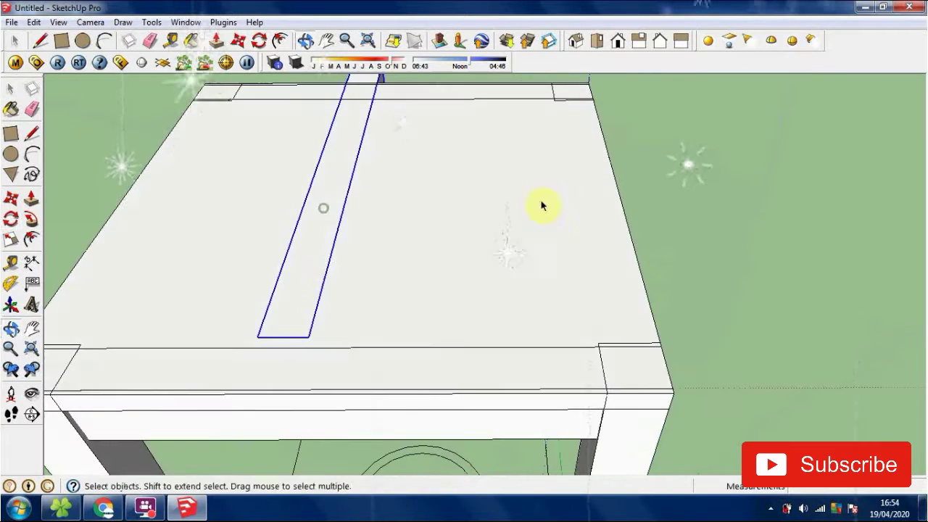
Move the rotated rail onto one of the two open sides of the frame, between its corner posts
{"action": "key", "text": "m"}
{"action": "left_click", "coordinate": [288, 344]}
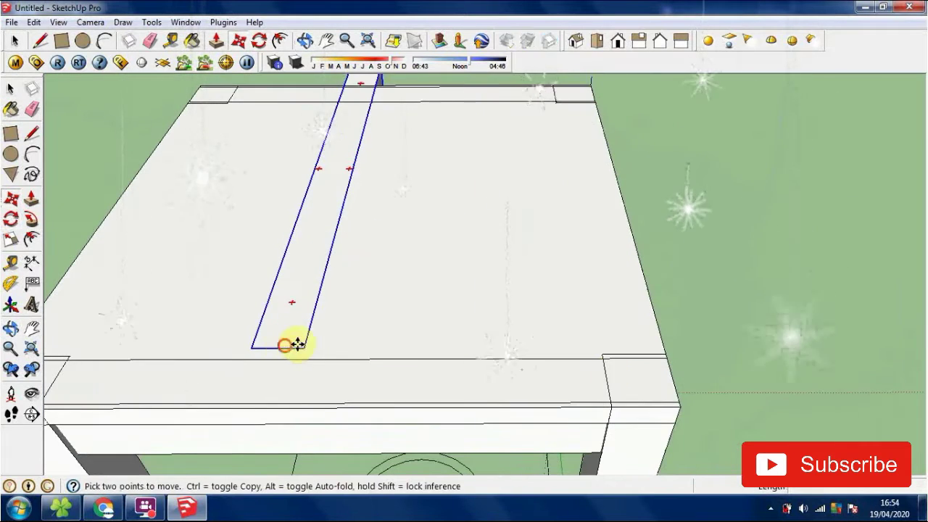
{"action": "middle_click_drag", "start_coordinate": [566, 421], "coordinate": [626, 315]}
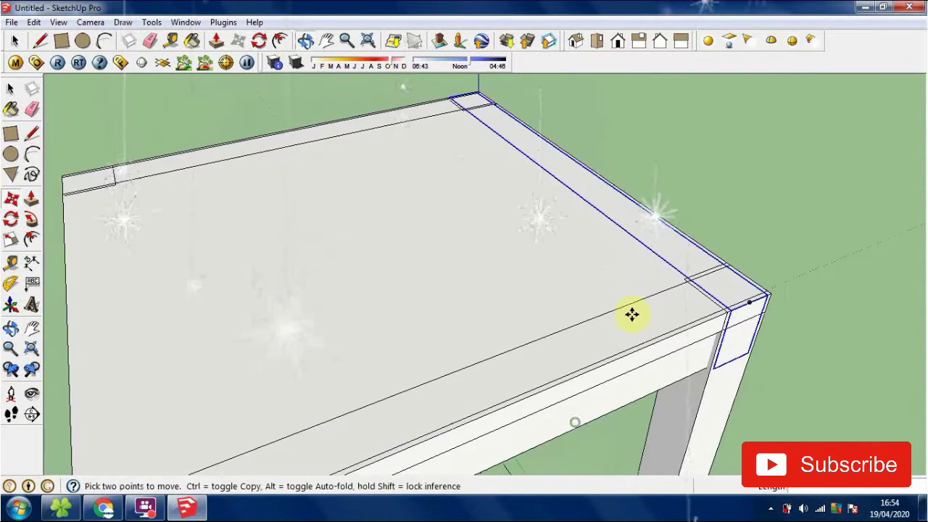
Copy the rotated rail onto the last open side, matching its corner to the rail already there
{"action": "scroll", "coordinate": [770, 295], "scroll_direction": "up", "scroll_amount": 2}
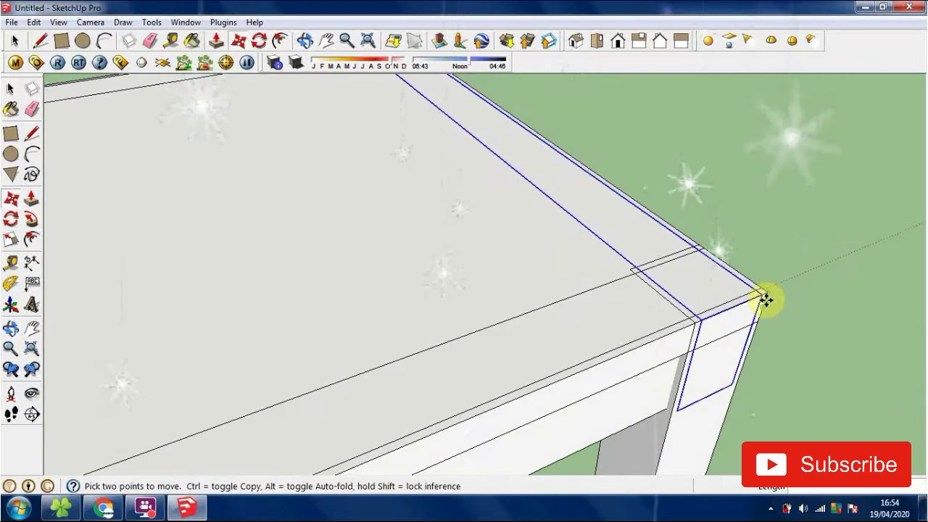
{"action": "left_click", "coordinate": [766, 297]}
{"action": "scroll", "coordinate": [882, 249], "scroll_direction": "down", "scroll_amount": 2}
{"action": "key", "text": "ctrl"}
{"action": "left_click", "coordinate": [633, 292]}
{"action": "middle_click_drag", "start_coordinate": [428, 402], "coordinate": [543, 315]}
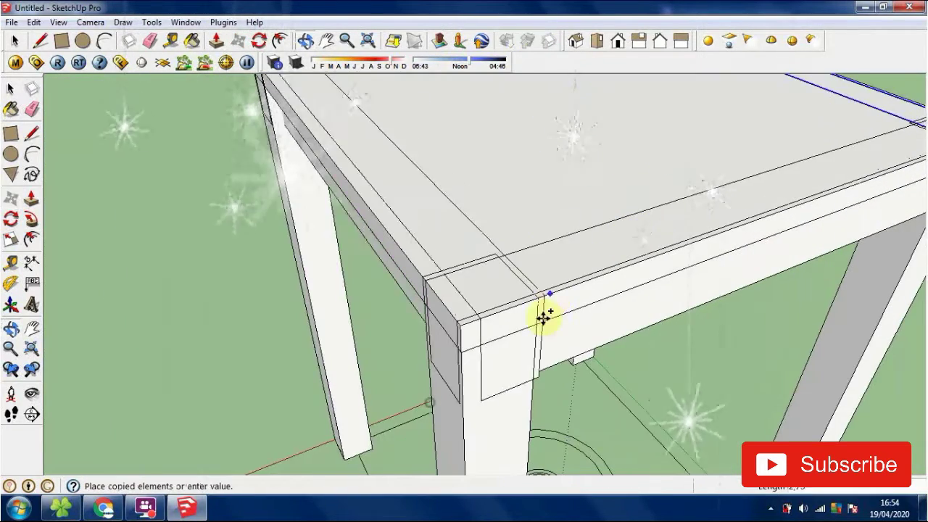
{"action": "scroll", "coordinate": [549, 299], "scroll_direction": "up", "scroll_amount": 3}
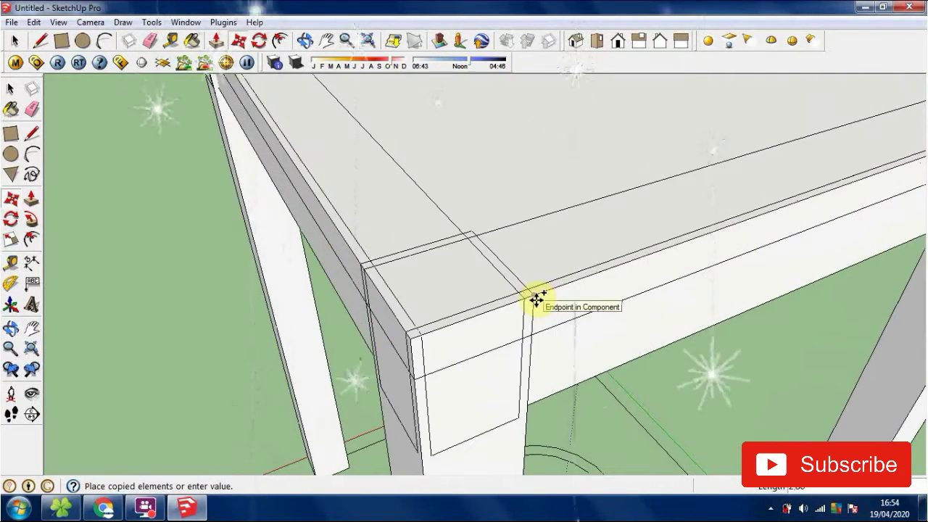
{"action": "left_click", "coordinate": [534, 302]}
{"action": "key", "text": "space"}
Examine the four rails around the frame and how they meet the corner posts
{"action": "middle_click_drag", "start_coordinate": [483, 263], "coordinate": [725, 204]}
{"action": "scroll", "coordinate": [725, 204], "scroll_direction": "down", "scroll_amount": 1}
{"action": "left_click", "coordinate": [715, 247]}
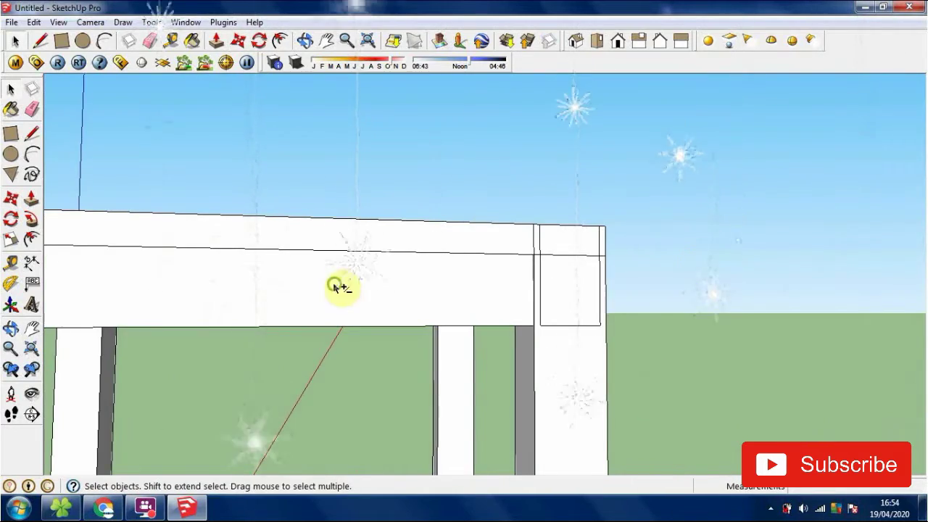
{"action": "middle_click_drag", "start_coordinate": [333, 286], "coordinate": [437, 218]}
{"action": "scroll", "coordinate": [437, 218], "scroll_direction": "down", "scroll_amount": 1}
{"action": "middle_click_drag", "start_coordinate": [246, 201], "coordinate": [567, 280]}
{"action": "scroll", "coordinate": [568, 280], "scroll_direction": "up", "scroll_amount": 1}
{"action": "scroll", "coordinate": [571, 281], "scroll_direction": "up", "scroll_amount": 2}
{"action": "scroll", "coordinate": [528, 197], "scroll_direction": "down", "scroll_amount": 3}
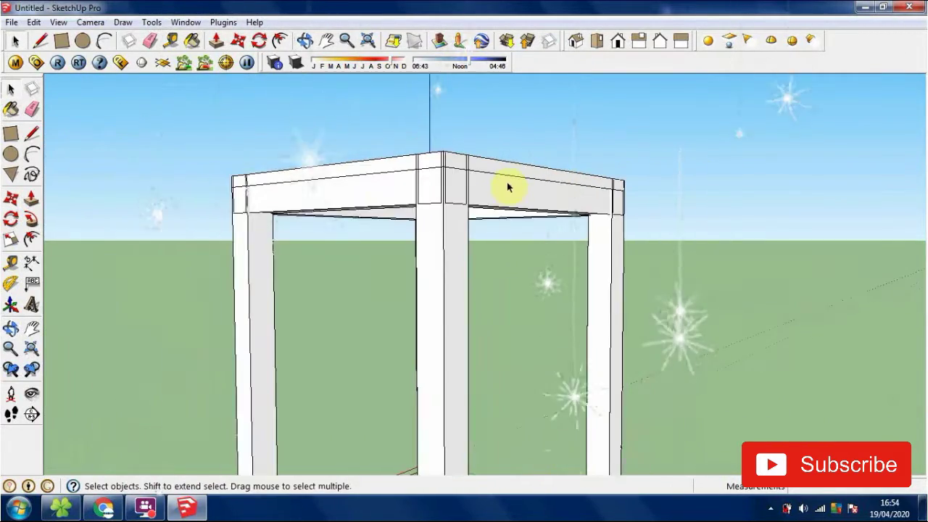
Draw a rectangle under the four posts, from the outer corner on the red axis to the diagonally opposite one
{"action": "middle_click_drag", "start_coordinate": [508, 187], "coordinate": [400, 298], "text": "shift"}
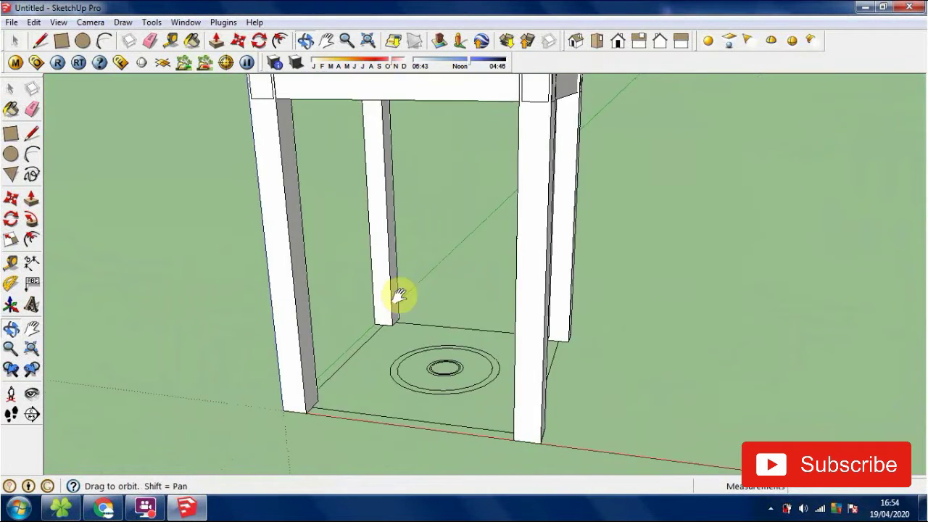
{"action": "scroll", "coordinate": [406, 276], "scroll_direction": "down", "scroll_amount": 3}
{"action": "scroll", "coordinate": [383, 345], "scroll_direction": "up", "scroll_amount": 3}
{"action": "scroll", "coordinate": [545, 435], "scroll_direction": "up", "scroll_amount": 3}
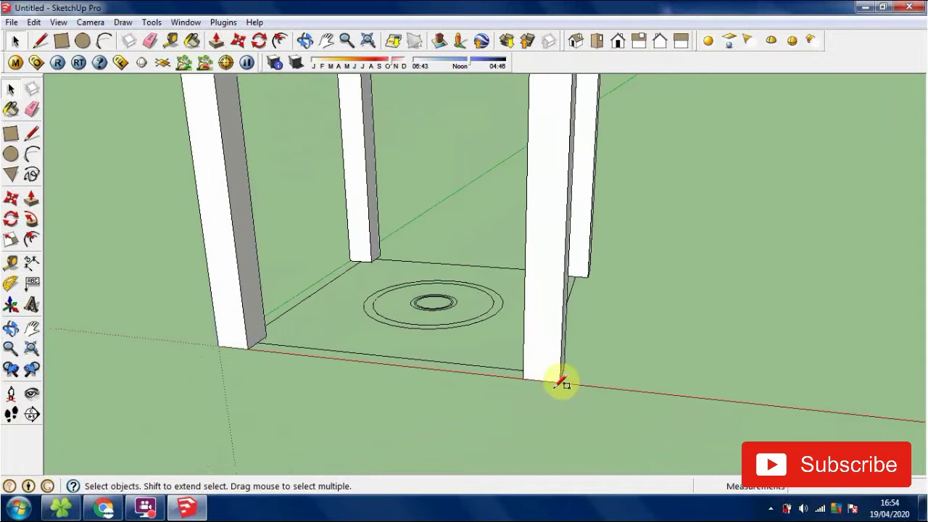
{"action": "key", "text": "r"}
{"action": "left_click", "coordinate": [559, 382]}
{"action": "scroll", "coordinate": [509, 408], "scroll_direction": "up", "scroll_amount": 2}
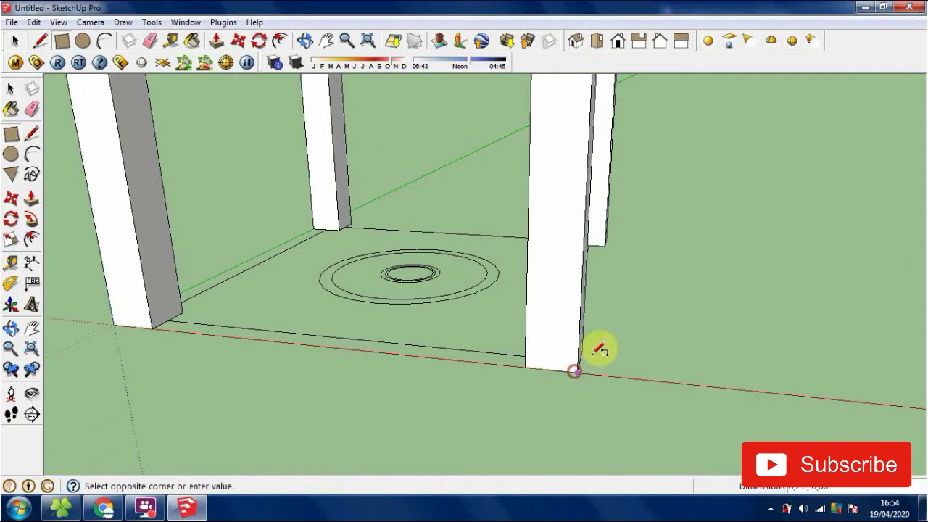
{"action": "middle_click_drag", "start_coordinate": [597, 354], "coordinate": [375, 373]}
{"action": "left_click", "coordinate": [519, 364]}
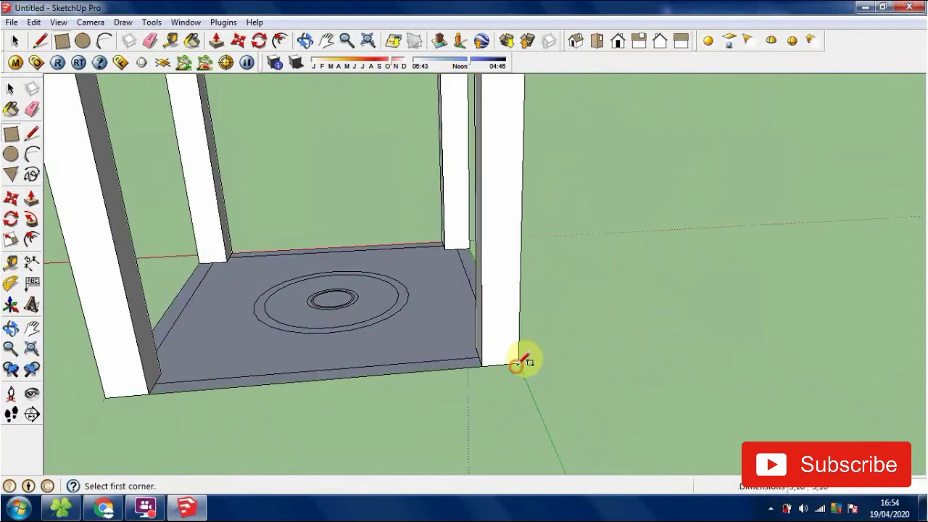
Push/Pull the base face downward to form a solid slab beneath the posts
{"action": "key", "text": "space"}
{"action": "scroll", "coordinate": [442, 344], "scroll_direction": "up", "scroll_amount": 2}
{"action": "key", "text": "p"}
{"action": "left_click", "coordinate": [440, 338]}
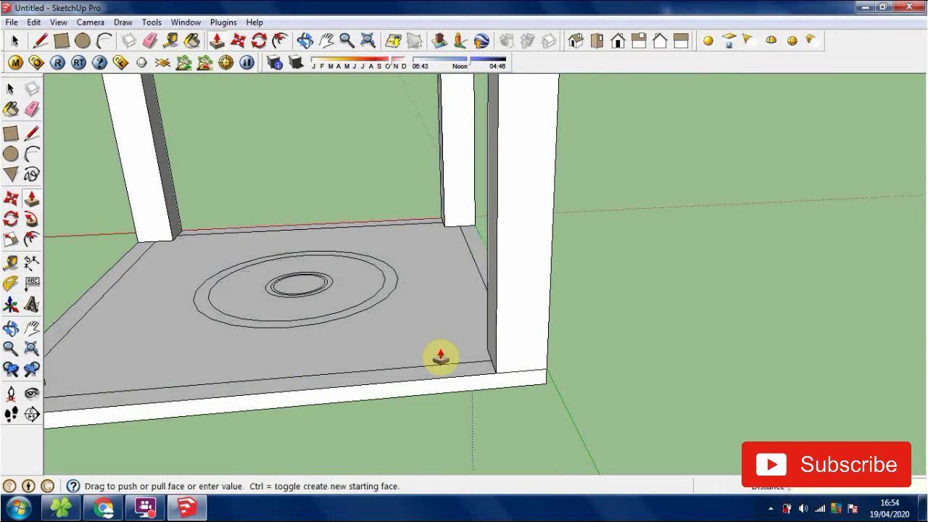
{"action": "key", "text": "Return"}
{"action": "key", "text": "space"}
{"action": "scroll", "coordinate": [448, 353], "scroll_direction": "down", "scroll_amount": 1}
{"action": "middle_click_drag", "start_coordinate": [431, 454], "coordinate": [680, 314], "text": "shift"}
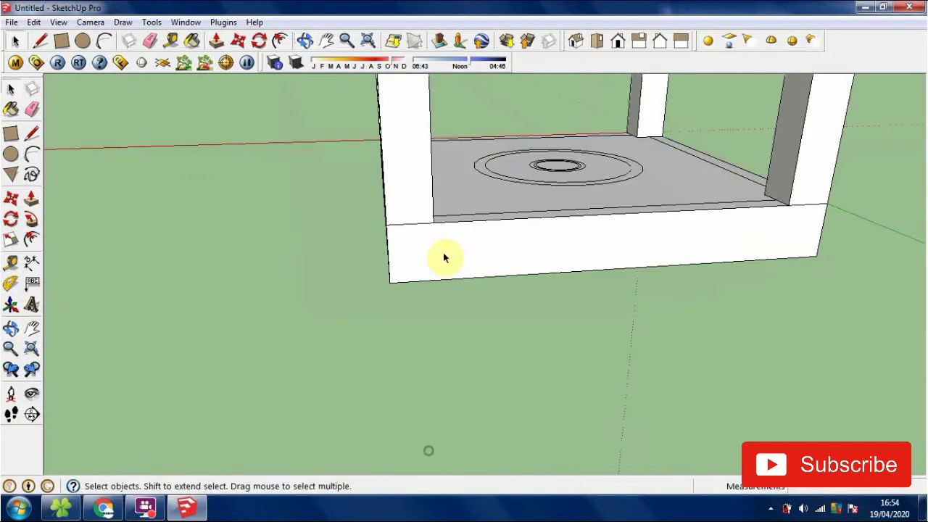
{"action": "middle_click_drag", "start_coordinate": [440, 247], "coordinate": [513, 261]}
{"action": "middle_click_drag", "start_coordinate": [438, 253], "coordinate": [461, 210]}
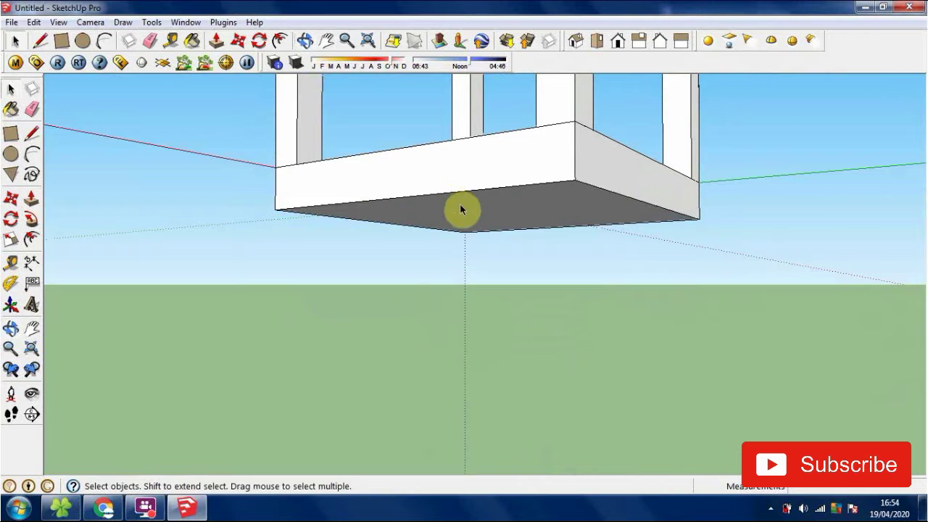
{"action": "key", "text": "f"}
{"action": "left_click", "coordinate": [498, 216]}
{"action": "left_click", "coordinate": [570, 166]}
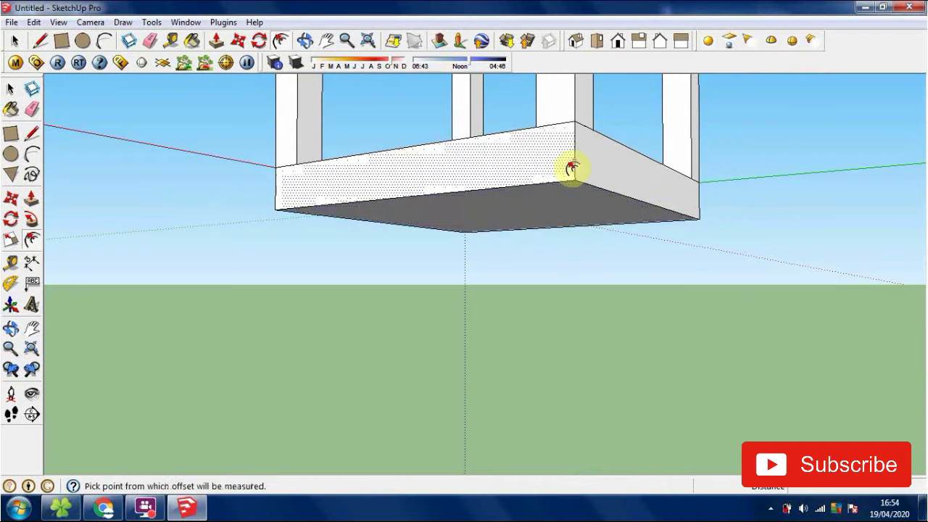
{"action": "middle_click_drag", "start_coordinate": [570, 167], "coordinate": [532, 177]}
Push/Pull the underside of the base slab downward as a new starting face, adding a second layer beneath it
{"action": "scroll", "coordinate": [559, 240], "scroll_direction": "up", "scroll_amount": 3}
{"action": "key", "text": "p"}
{"action": "left_click", "coordinate": [519, 272]}
{"action": "key", "text": "Escape"}
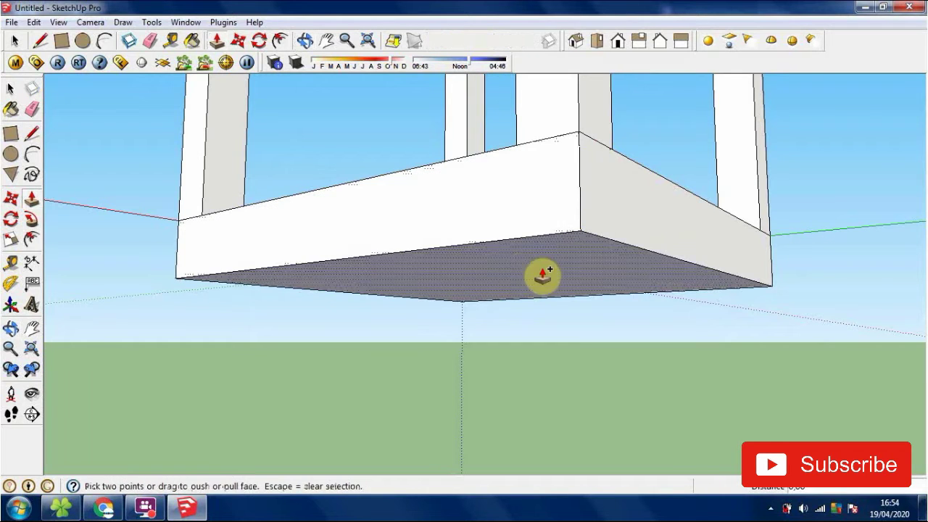
{"action": "left_click", "coordinate": [540, 271]}
{"action": "key", "text": "Escape"}
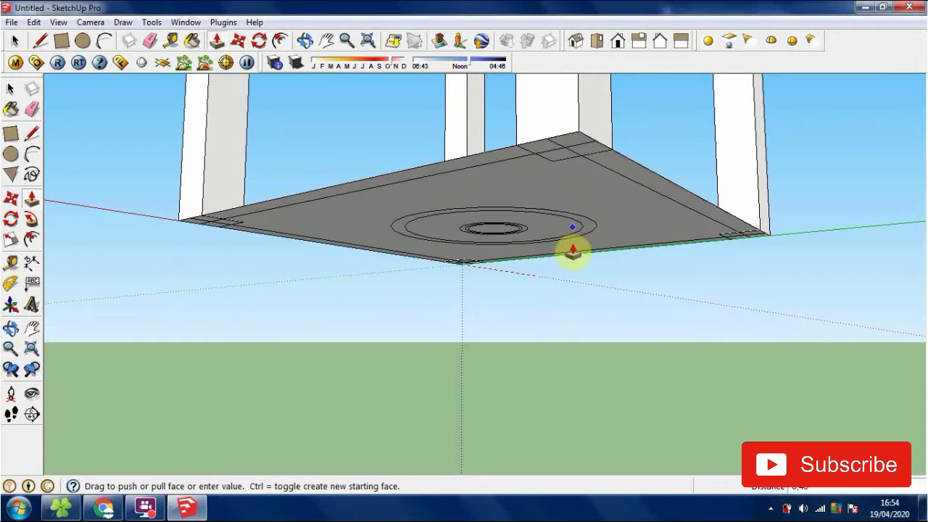
{"action": "middle_click_drag", "start_coordinate": [572, 253], "coordinate": [573, 308]}
{"action": "key", "text": "ctrl"}
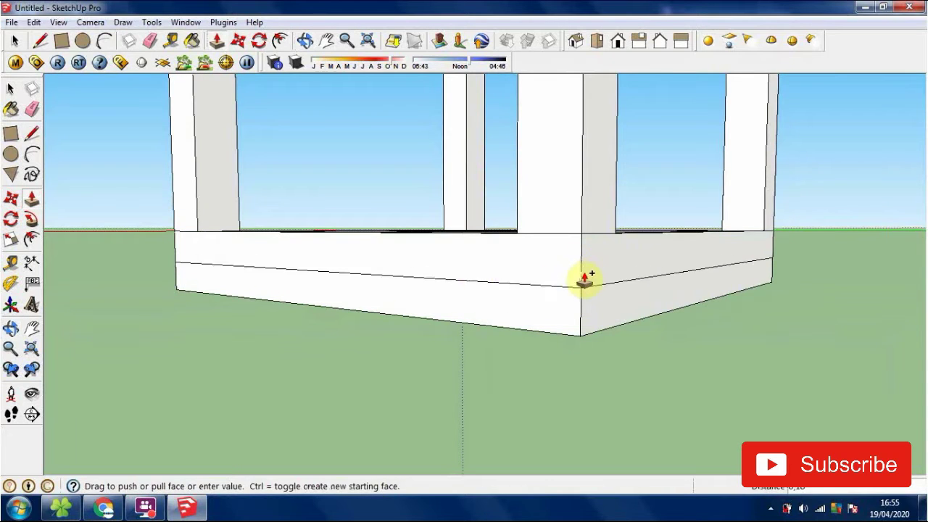
Push/Pull the front side of the lower base layer and its adjoining side outward by 1
{"action": "middle_click_drag", "start_coordinate": [581, 287], "coordinate": [535, 322]}
{"action": "left_click", "coordinate": [535, 320]}
{"action": "left_click", "coordinate": [543, 314]}
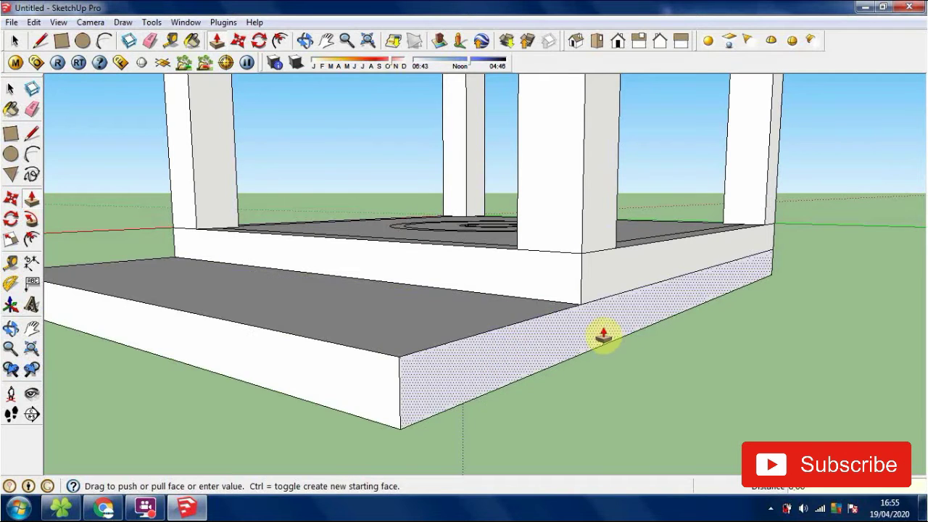
{"action": "key", "text": "ctrl+z"}
{"action": "scroll", "coordinate": [665, 294], "scroll_direction": "down", "scroll_amount": 1}
{"action": "key", "text": "ctrl+y"}
{"action": "left_click", "coordinate": [547, 319]}
{"action": "type", "text": "1"}
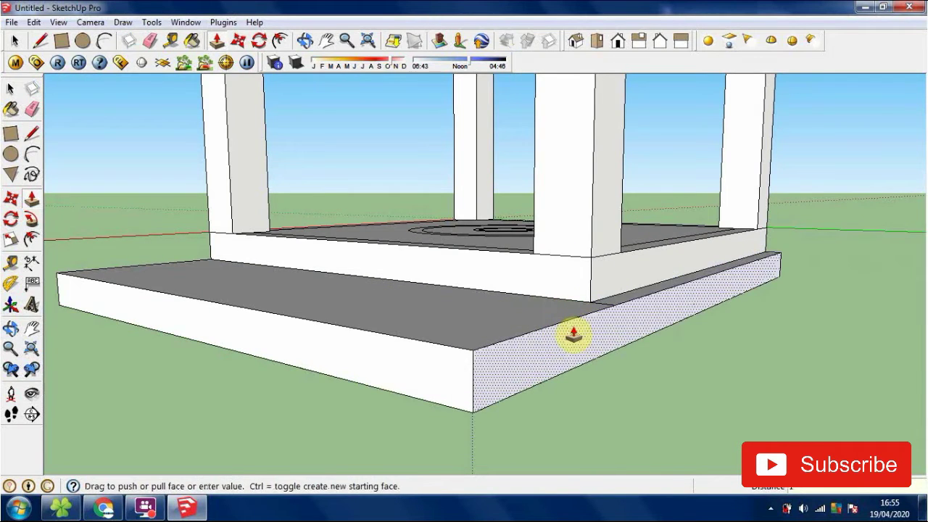
{"action": "left_click", "coordinate": [574, 335]}
Extend the remaining two sides of the lower base layer outward by 1
{"action": "middle_click_drag", "start_coordinate": [549, 338], "coordinate": [425, 284]}
{"action": "left_click", "coordinate": [522, 299]}
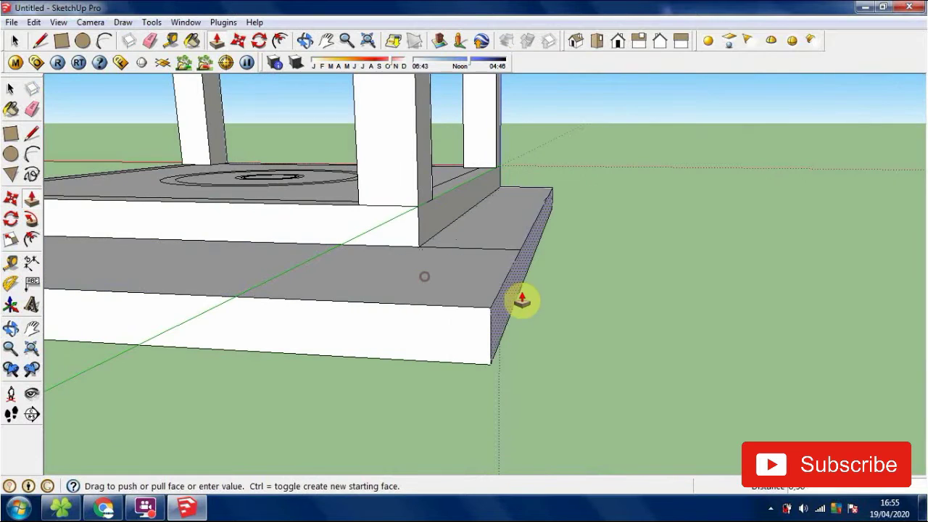
{"action": "left_click", "coordinate": [522, 299]}
{"action": "middle_click_drag", "start_coordinate": [522, 299], "coordinate": [334, 297]}
{"action": "scroll", "coordinate": [460, 236], "scroll_direction": "up", "scroll_amount": 2}
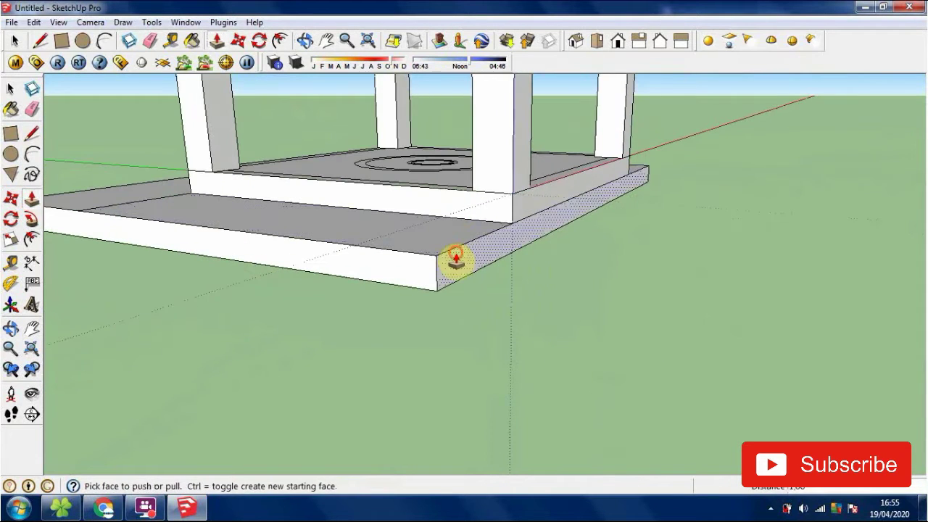
{"action": "left_click", "coordinate": [506, 265]}
{"action": "left_click", "coordinate": [554, 209]}
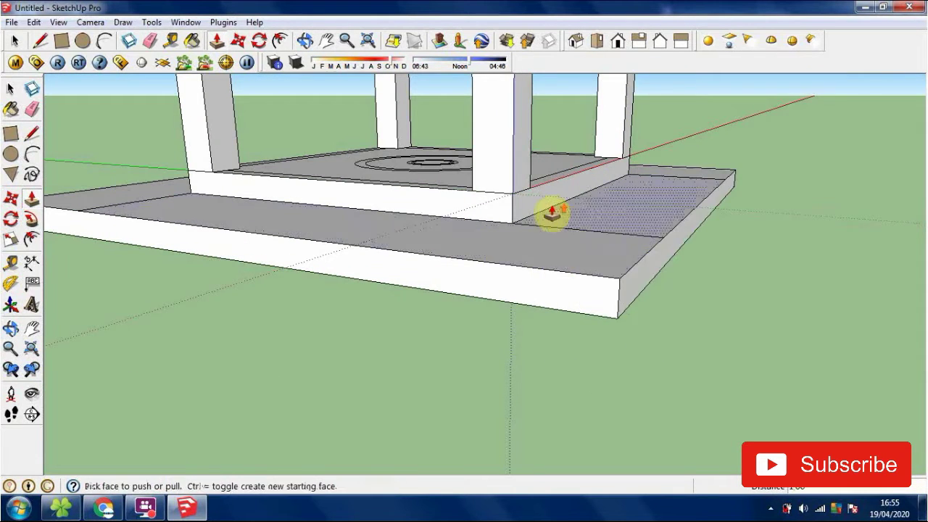
Push/Pull two adjoining sides of the upper base layer outward by 0,5
{"action": "scroll", "coordinate": [533, 208], "scroll_direction": "up", "scroll_amount": 2}
{"action": "left_click", "coordinate": [543, 208]}
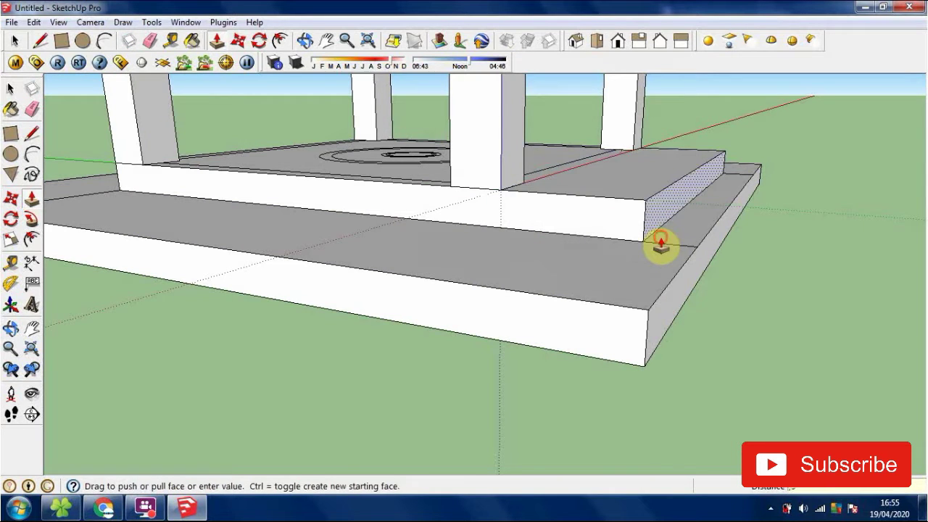
{"action": "left_click", "coordinate": [660, 245]}
{"action": "middle_click_drag", "start_coordinate": [660, 242], "coordinate": [510, 282]}
{"action": "left_click", "coordinate": [493, 273]}
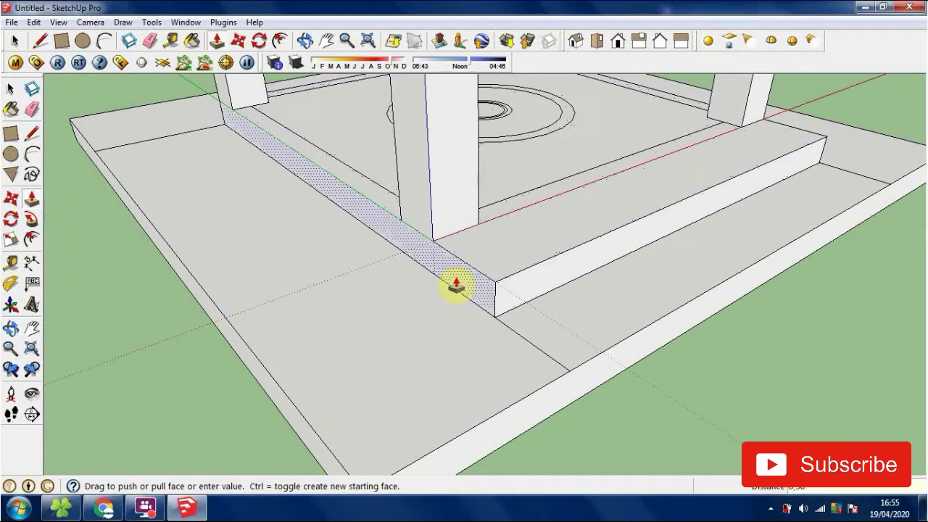
{"action": "left_click", "coordinate": [454, 281]}
Extend the other sides of the upper base layer outward by the same 0,5 to leave a margin around the posts
{"action": "middle_click_drag", "start_coordinate": [454, 278], "coordinate": [504, 251]}
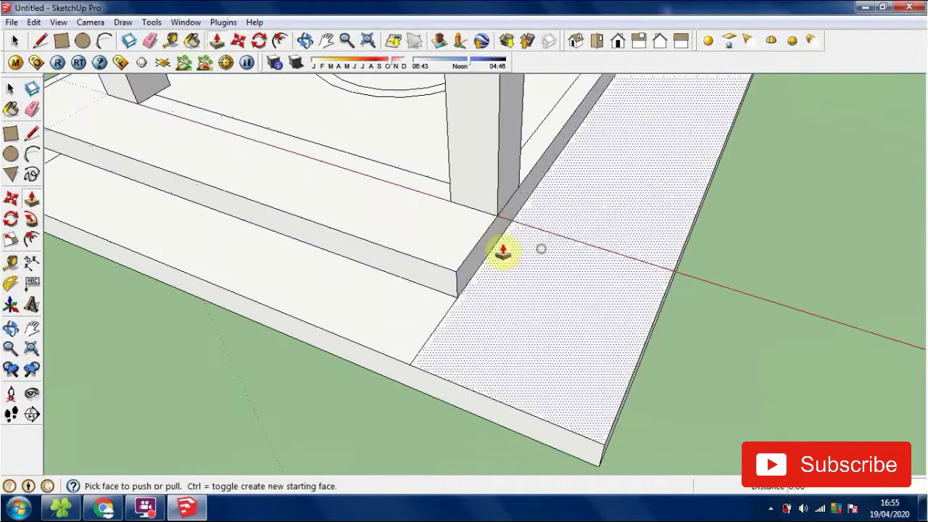
{"action": "middle_click_drag", "start_coordinate": [636, 166], "coordinate": [238, 243]}
{"action": "middle_click_drag", "start_coordinate": [464, 209], "coordinate": [423, 143], "text": "shift"}
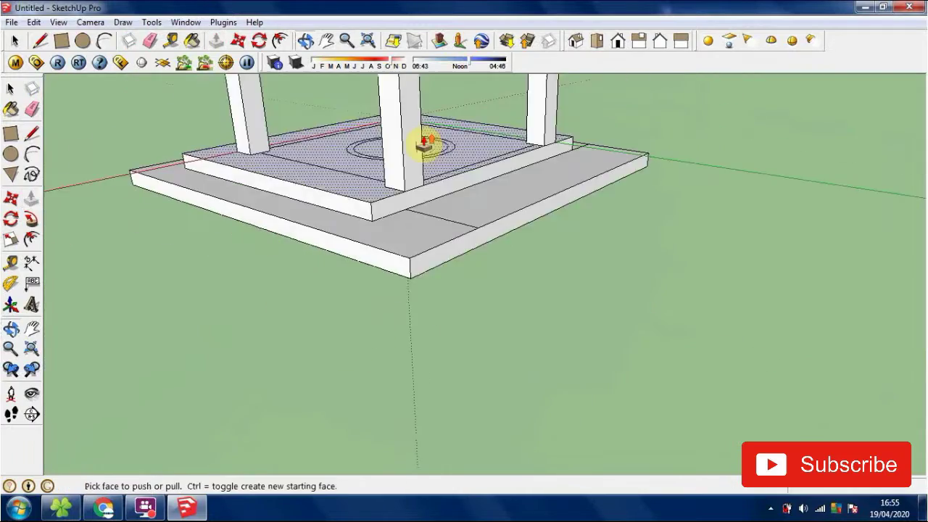
{"action": "scroll", "coordinate": [424, 143], "scroll_direction": "up", "scroll_amount": 3}
{"action": "double_click", "coordinate": [431, 245]}
{"action": "middle_click_drag", "start_coordinate": [324, 303], "coordinate": [597, 305]}
Examine the two-tier base from all sides, including the plan lines on its top face
{"action": "key", "text": "e"}
{"action": "mouse_move", "coordinate": [574, 336]}
{"action": "middle_mouse_down"}
{"action": "mouse_move", "coordinate": [512, 346]}
{"action": "mouse_move", "coordinate": [448, 332]}
{"action": "middle_mouse_up"}
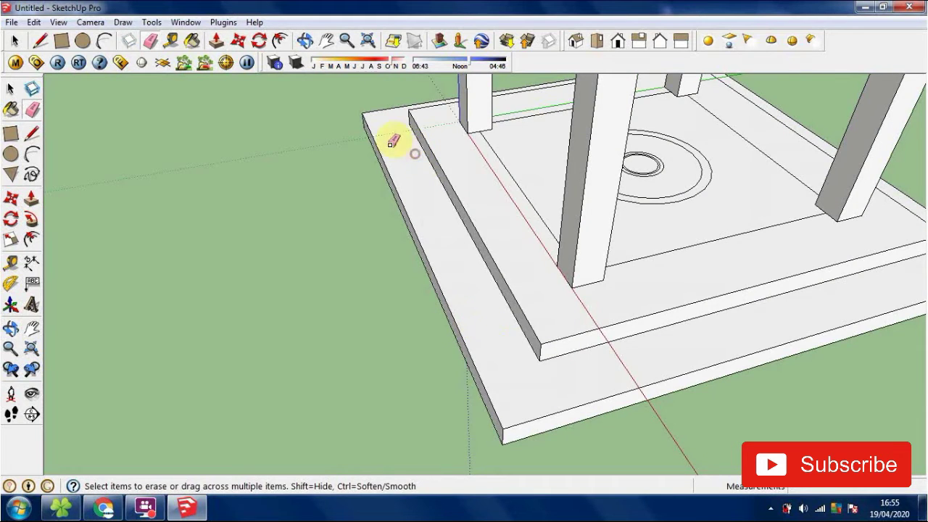
{"action": "mouse_move", "coordinate": [393, 141]}
{"action": "middle_mouse_down"}
{"action": "mouse_move", "coordinate": [370, 143]}
{"action": "mouse_move", "coordinate": [319, 336]}
{"action": "middle_mouse_up"}
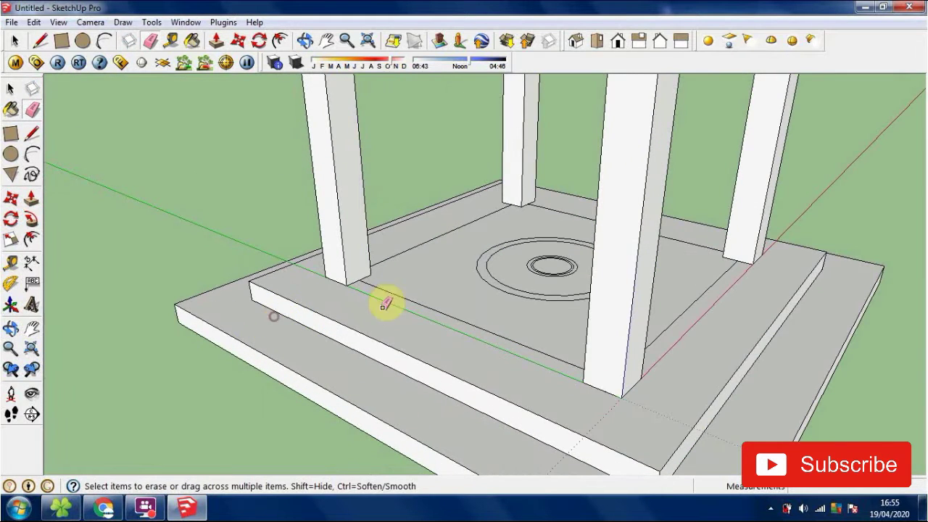
{"action": "key", "text": "space"}
{"action": "double_click", "coordinate": [436, 294]}
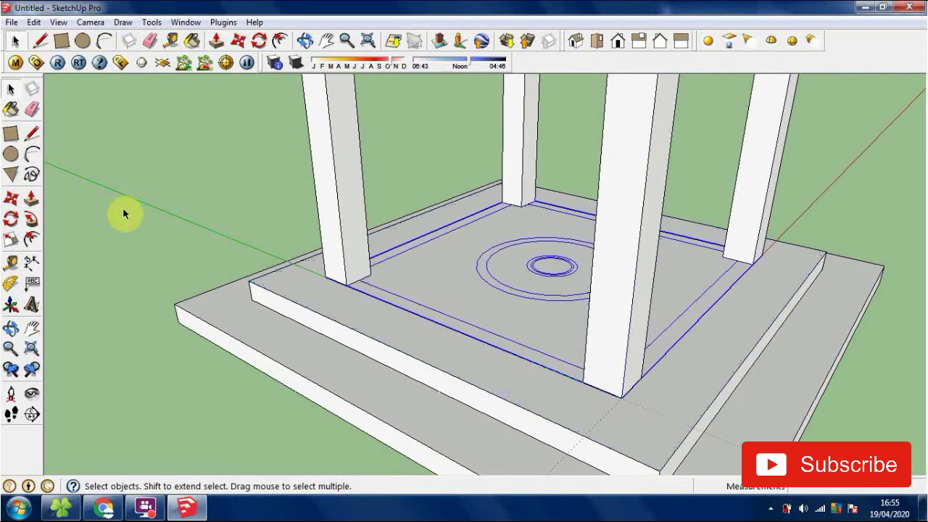
{"action": "middle_click_drag", "start_coordinate": [124, 210], "coordinate": [147, 313]}
{"action": "middle_click_drag", "start_coordinate": [443, 290], "coordinate": [312, 286]}
{"action": "scroll", "coordinate": [514, 385], "scroll_direction": "up", "scroll_amount": 2}
{"action": "scroll", "coordinate": [450, 359], "scroll_direction": "down", "scroll_amount": 2}
{"action": "middle_click_drag", "start_coordinate": [406, 365], "coordinate": [372, 394]}
{"action": "scroll", "coordinate": [477, 338], "scroll_direction": "up", "scroll_amount": 2}
{"action": "scroll", "coordinate": [477, 338], "scroll_direction": "up", "scroll_amount": 2}
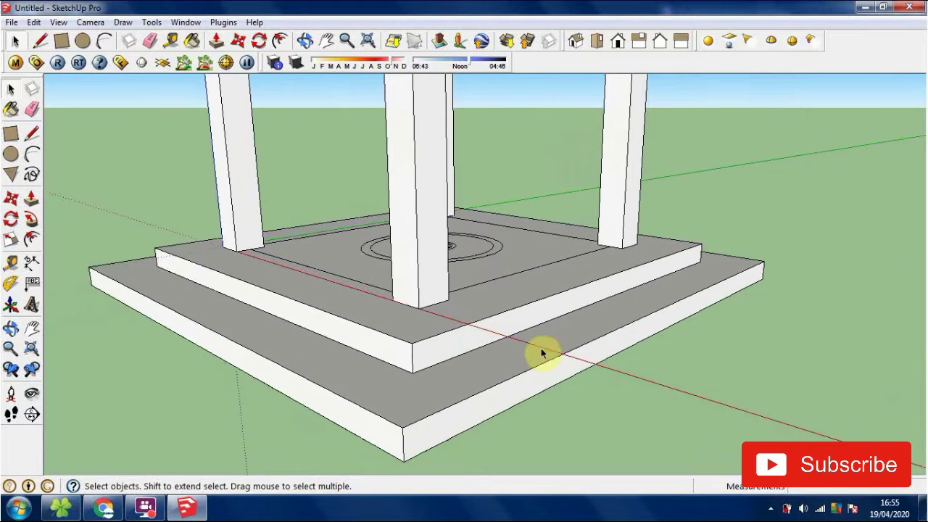
Push two adjoining sides of the lower tier inward until they are flush with the upper tier
{"action": "key", "text": "p"}
{"action": "left_click", "coordinate": [556, 372]}
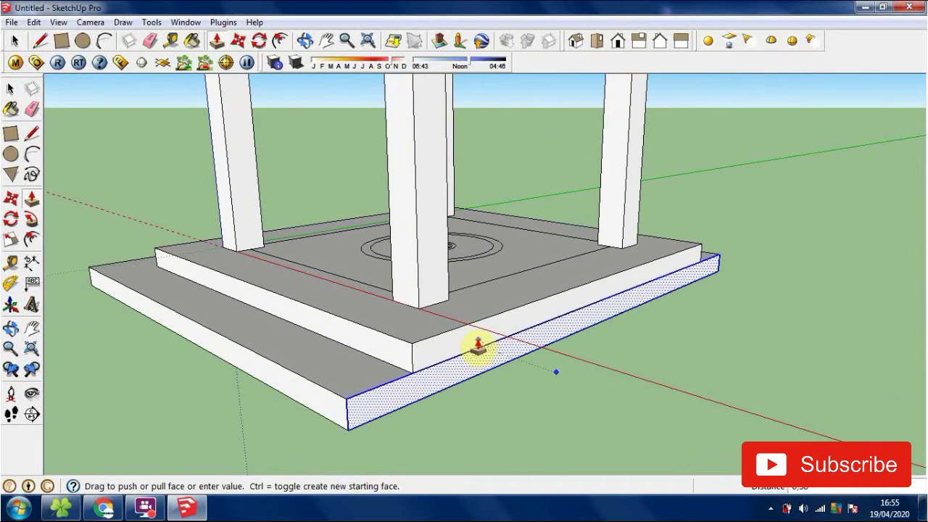
{"action": "left_click", "coordinate": [478, 346]}
{"action": "middle_click_drag", "start_coordinate": [762, 344], "coordinate": [327, 326]}
{"action": "left_click", "coordinate": [379, 351]}
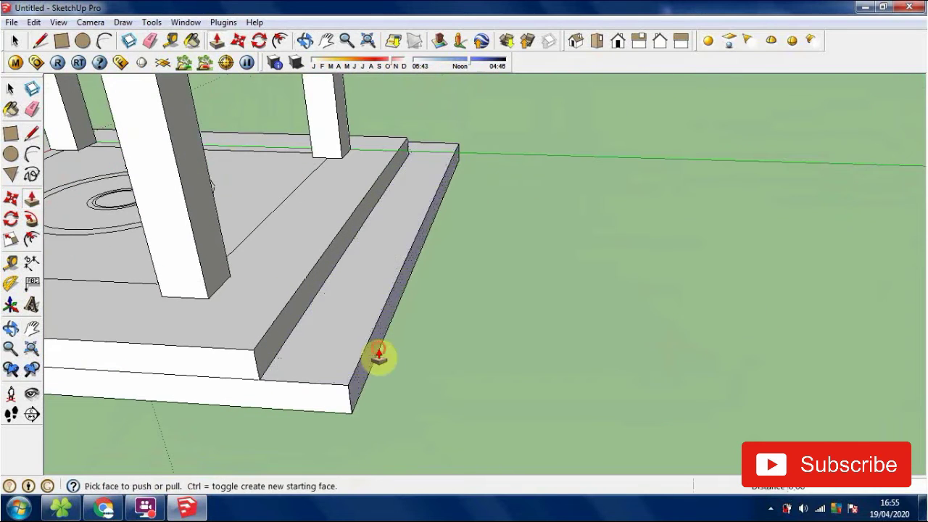
{"action": "left_click", "coordinate": [378, 356]}
{"action": "left_click", "coordinate": [288, 337]}
Push a third side of the lower tier flush with the upper tier, leaving a step on one side only
{"action": "middle_click_drag", "start_coordinate": [754, 305], "coordinate": [104, 332]}
{"action": "middle_click_drag", "start_coordinate": [617, 341], "coordinate": [585, 282]}
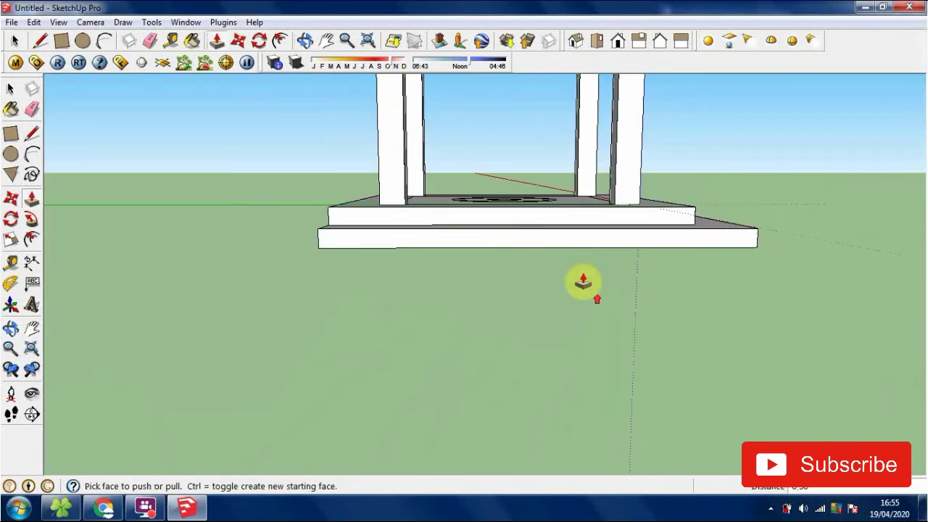
{"action": "scroll", "coordinate": [584, 284], "scroll_direction": "up", "scroll_amount": 2}
{"action": "left_click", "coordinate": [483, 213]}
{"action": "left_click", "coordinate": [465, 181]}
Erase the seam lines between the two tiers on the flush sides of the base
{"action": "middle_click_drag", "start_coordinate": [703, 242], "coordinate": [381, 361]}
{"action": "middle_click_drag", "start_coordinate": [459, 356], "coordinate": [304, 242]}
{"action": "key", "text": "e"}
{"action": "scroll", "coordinate": [433, 265], "scroll_direction": "up", "scroll_amount": 1}
{"action": "middle_click_drag", "start_coordinate": [382, 289], "coordinate": [558, 358]}
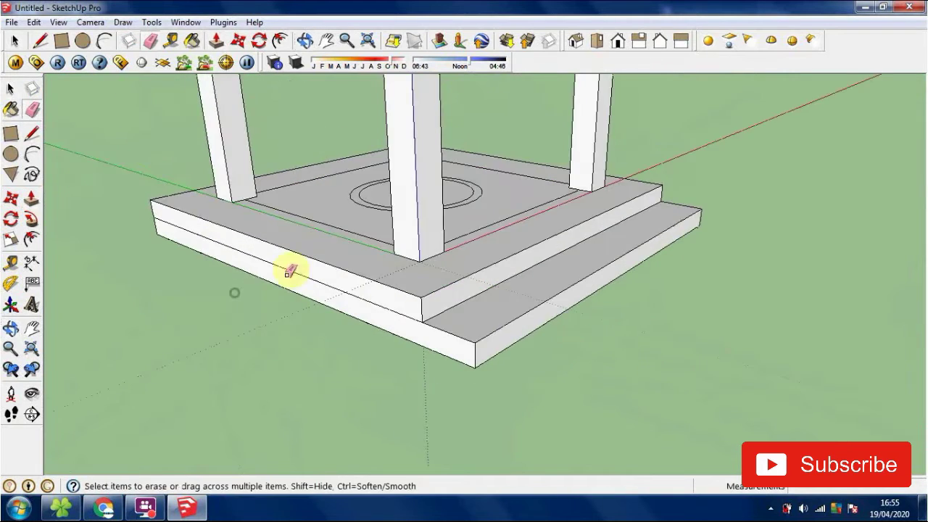
{"action": "scroll", "coordinate": [280, 267], "scroll_direction": "up", "scroll_amount": 1}
{"action": "left_click", "coordinate": [336, 271]}
{"action": "mouse_move", "coordinate": [338, 273]}
{"action": "middle_mouse_down"}
{"action": "mouse_move", "coordinate": [923, 398]}
{"action": "mouse_move", "coordinate": [846, 335]}
{"action": "mouse_move", "coordinate": [679, 226]}
{"action": "middle_mouse_up"}
{"action": "scroll", "coordinate": [679, 225], "scroll_direction": "up", "scroll_amount": 1}
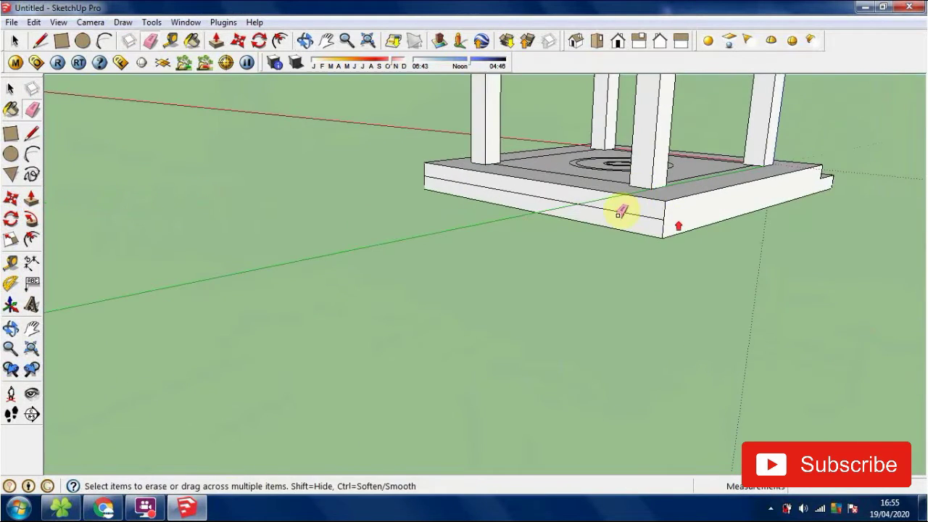
{"action": "left_click", "coordinate": [617, 211]}
Select the entire stepped base and make it a component named regh
{"action": "key", "text": "space"}
{"action": "middle_click_drag", "start_coordinate": [672, 297], "coordinate": [377, 343]}
{"action": "scroll", "coordinate": [509, 271], "scroll_direction": "down", "scroll_amount": 2}
{"action": "middle_click_drag", "start_coordinate": [579, 295], "coordinate": [573, 368]}
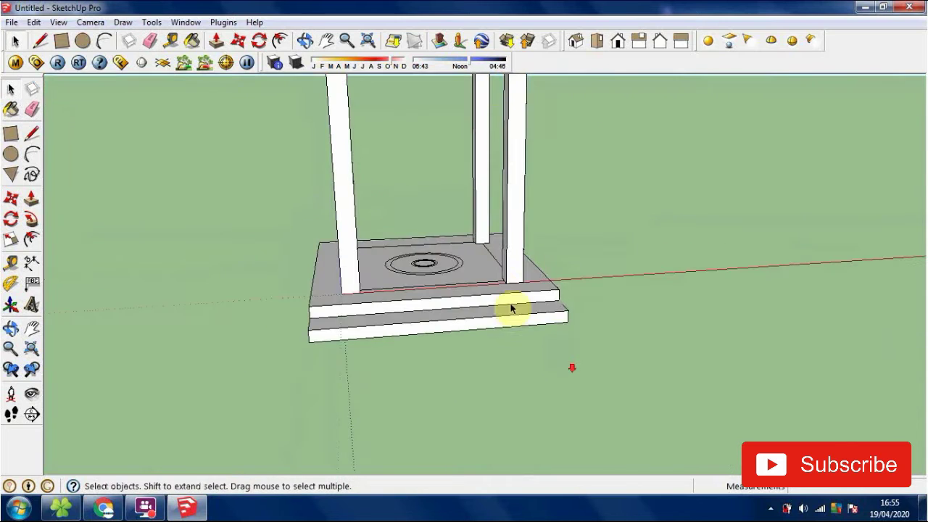
{"action": "scroll", "coordinate": [512, 309], "scroll_direction": "down", "scroll_amount": 3}
{"action": "triple_click", "coordinate": [500, 299]}
{"action": "right_click", "coordinate": [499, 299]}
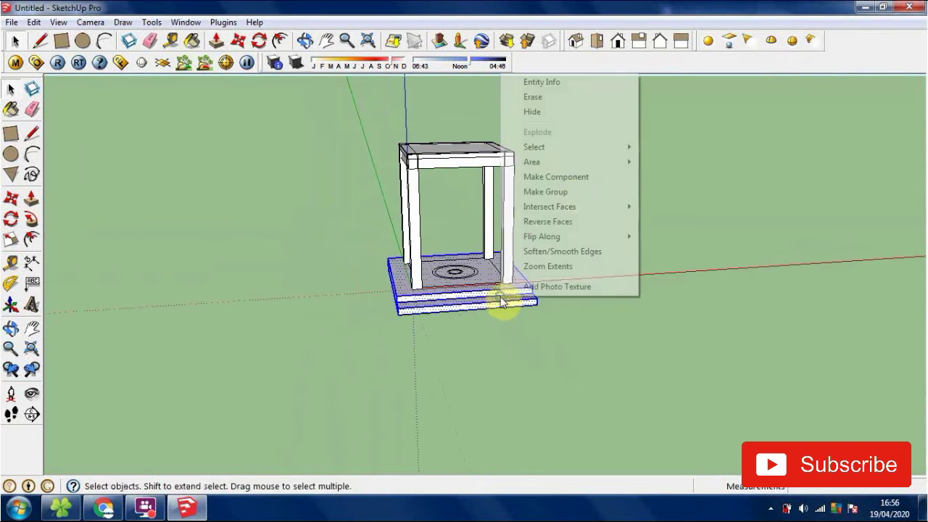
{"action": "left_click", "coordinate": [574, 179]}
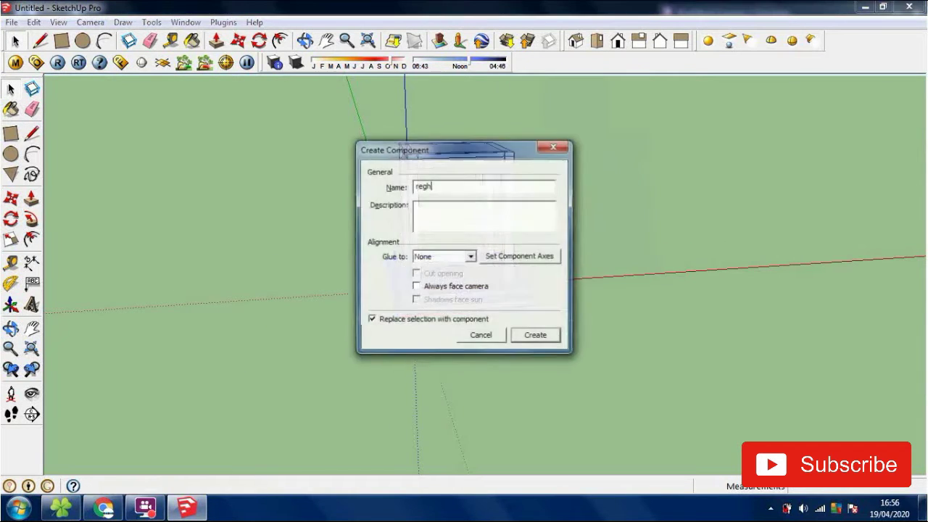
{"action": "left_click", "coordinate": [534, 333]}
Move the whole model so the base's lowest front corner sits on the axes origin, and clear the selection
{"action": "key", "text": "ctrl+a"}
{"action": "scroll", "coordinate": [421, 305], "scroll_direction": "up", "scroll_amount": 3}
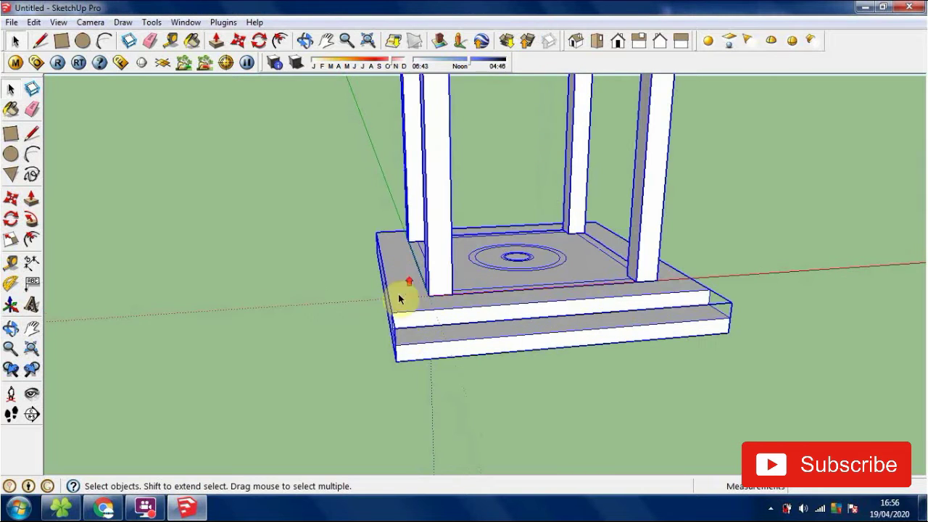
{"action": "key", "text": "m"}
{"action": "left_click", "coordinate": [399, 365]}
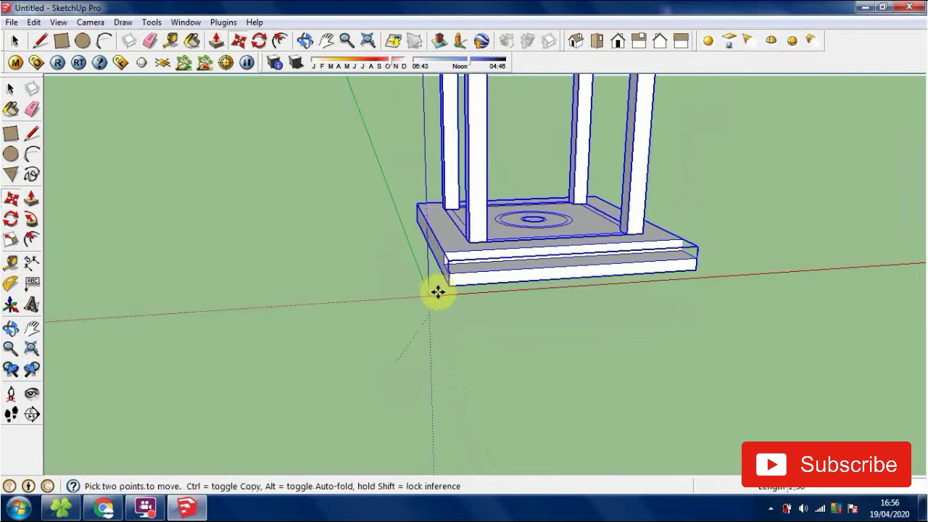
{"action": "left_click", "coordinate": [429, 292]}
{"action": "key", "text": "space"}
{"action": "left_click", "coordinate": [535, 315]}
Examine the repositioned frame and its stepped base from several sides
{"action": "scroll", "coordinate": [516, 403], "scroll_direction": "down", "scroll_amount": 1}
{"action": "middle_click_drag", "start_coordinate": [508, 399], "coordinate": [495, 331]}
{"action": "scroll", "coordinate": [373, 355], "scroll_direction": "up", "scroll_amount": 2}
{"action": "scroll", "coordinate": [289, 313], "scroll_direction": "down", "scroll_amount": 2}
{"action": "middle_click_drag", "start_coordinate": [294, 325], "coordinate": [688, 266], "text": "shift"}
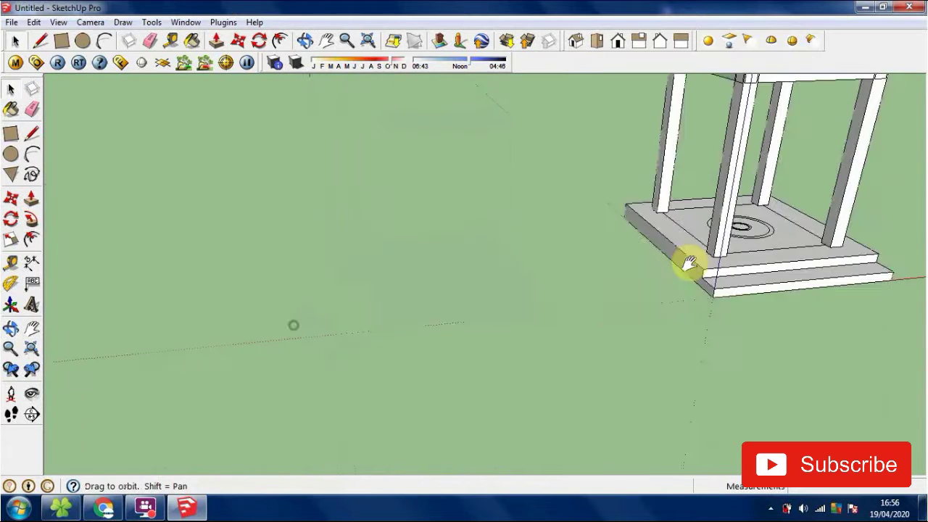
{"action": "scroll", "coordinate": [674, 267], "scroll_direction": "down", "scroll_amount": 1}
{"action": "middle_click_drag", "start_coordinate": [697, 306], "coordinate": [656, 299], "text": "shift"}
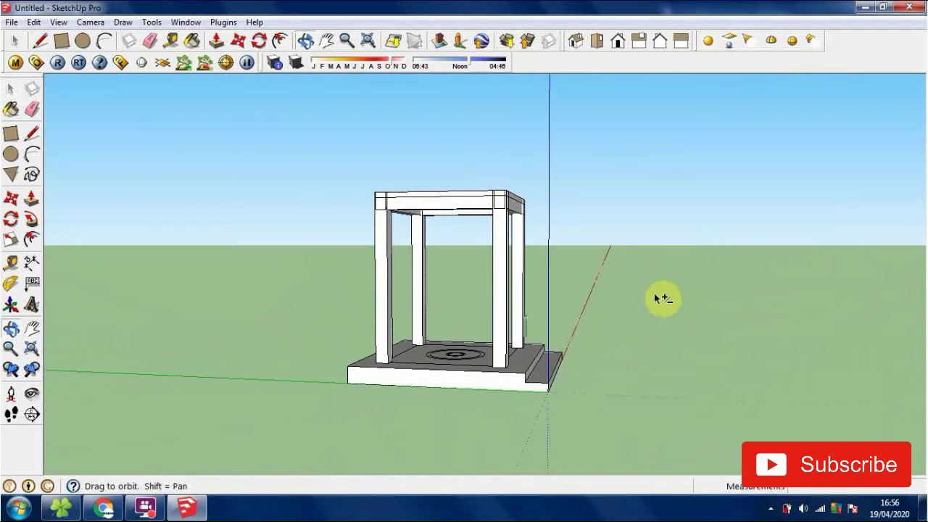
Open the save dialog for the untitled model and dismiss it without saving
{"action": "key", "text": "ctrl+s"}
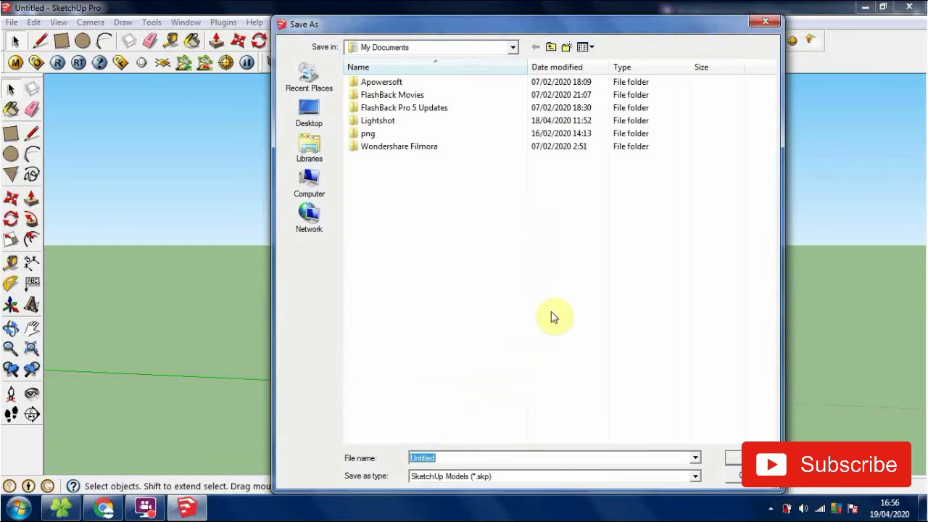
{"action": "key", "text": "Escape"}
Examine the base step and the upper corners where the top slab, rails and posts meet
{"action": "middle_click_drag", "start_coordinate": [540, 354], "coordinate": [387, 374]}
{"action": "scroll", "coordinate": [427, 339], "scroll_direction": "up", "scroll_amount": 3}
{"action": "middle_click_drag", "start_coordinate": [575, 318], "coordinate": [377, 386], "text": "shift"}
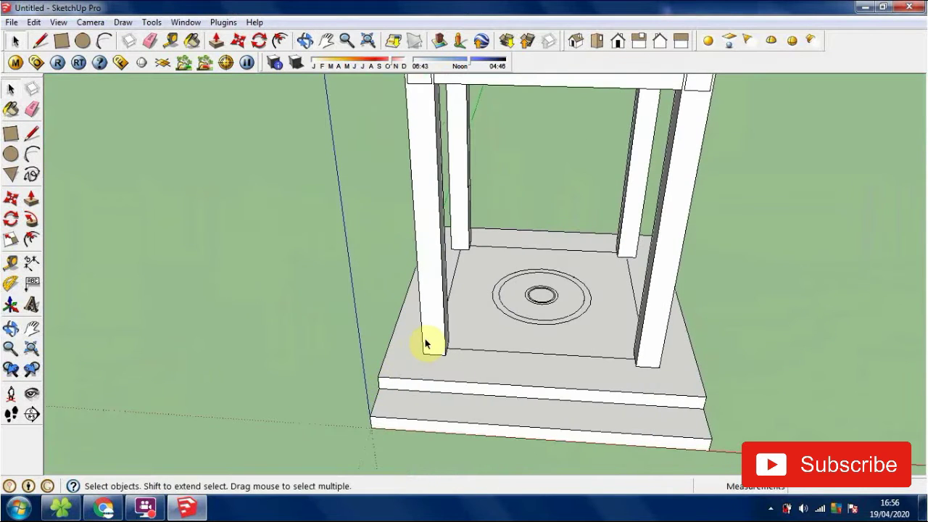
{"action": "scroll", "coordinate": [428, 343], "scroll_direction": "down", "scroll_amount": 3}
{"action": "middle_click_drag", "start_coordinate": [450, 322], "coordinate": [484, 241]}
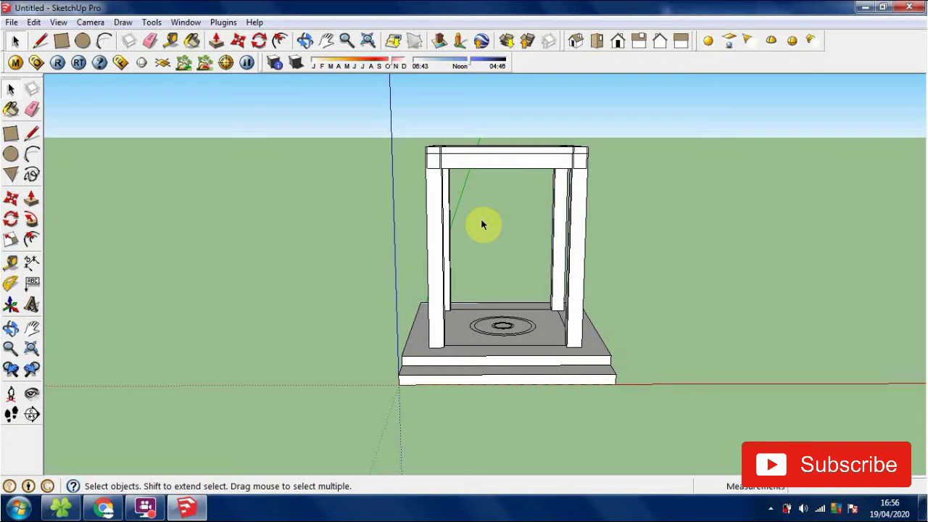
{"action": "scroll", "coordinate": [518, 150], "scroll_direction": "up", "scroll_amount": 8}
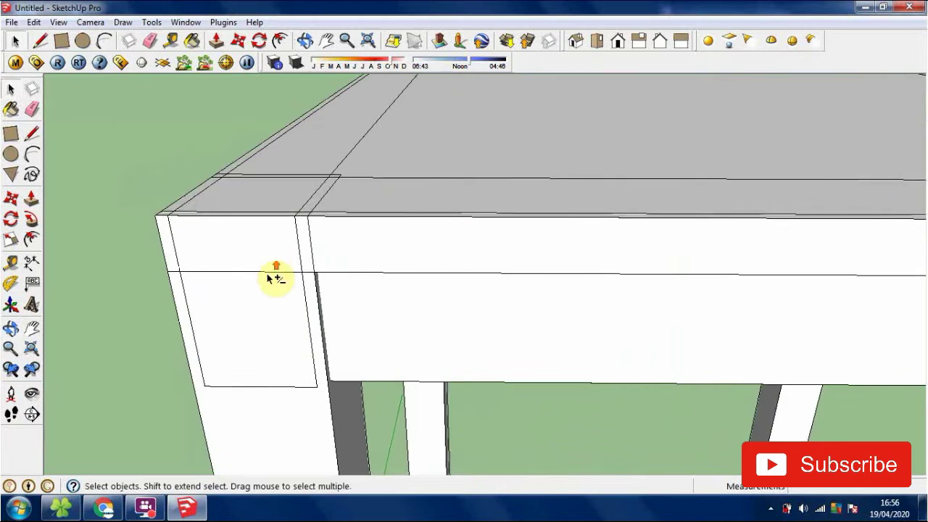
{"action": "middle_click_drag", "start_coordinate": [275, 279], "coordinate": [609, 258]}
{"action": "scroll", "coordinate": [631, 250], "scroll_direction": "down", "scroll_amount": 5}
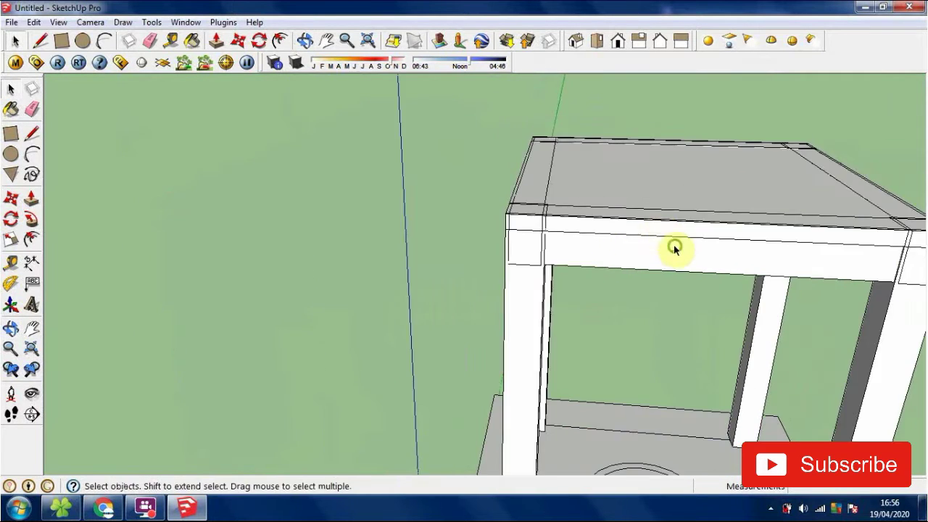
{"action": "middle_click_drag", "start_coordinate": [674, 249], "coordinate": [358, 372]}
{"action": "scroll", "coordinate": [331, 201], "scroll_direction": "up", "scroll_amount": 3}
{"action": "key", "text": "f"}
{"action": "scroll", "coordinate": [381, 392], "scroll_direction": "down", "scroll_amount": 1}
{"action": "scroll", "coordinate": [362, 305], "scroll_direction": "down", "scroll_amount": 3}
{"action": "key", "text": "r"}
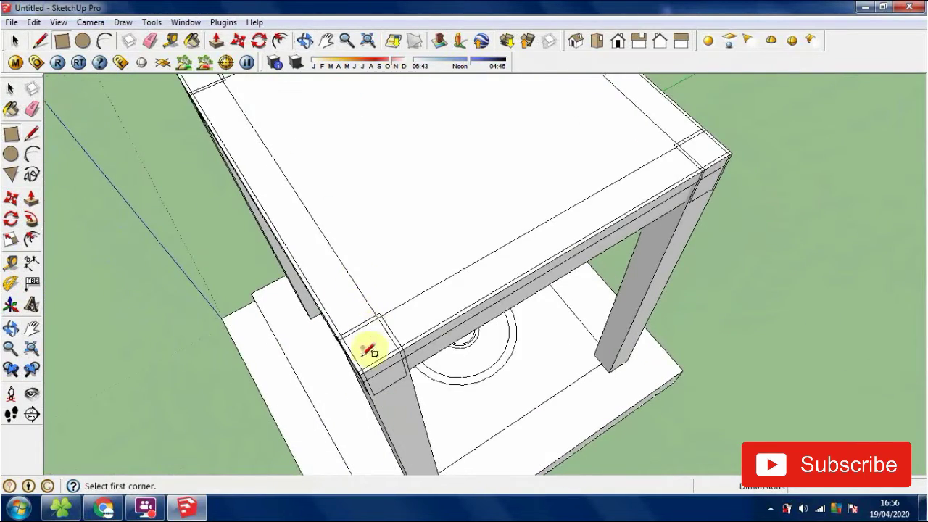
{"action": "scroll", "coordinate": [368, 348], "scroll_direction": "up", "scroll_amount": 4}
{"action": "left_click", "coordinate": [360, 388]}
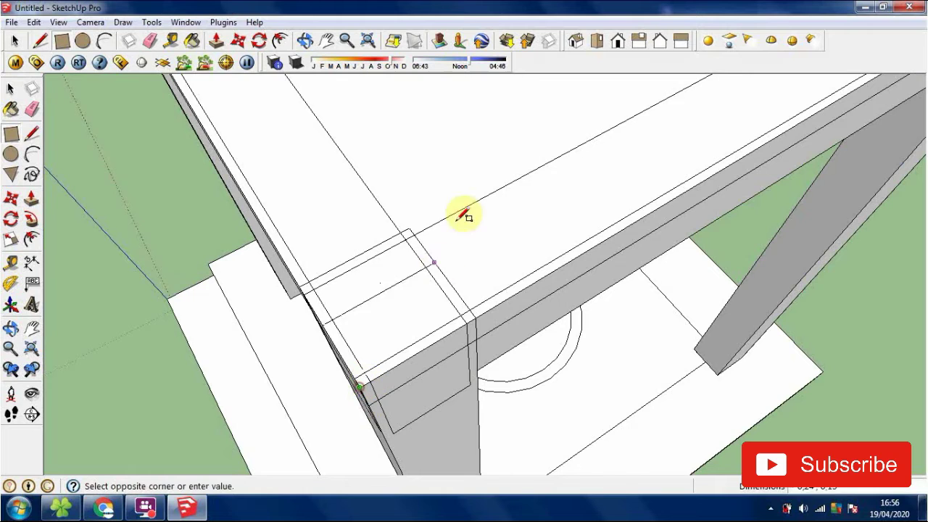
{"action": "scroll", "coordinate": [328, 398], "scroll_direction": "up", "scroll_amount": 2}
{"action": "scroll", "coordinate": [508, 317], "scroll_direction": "down", "scroll_amount": 2}
{"action": "key", "text": "Escape"}
Try to draw a rectangle across the slab's top face between two opposite outer corners
{"action": "left_click", "coordinate": [592, 272]}
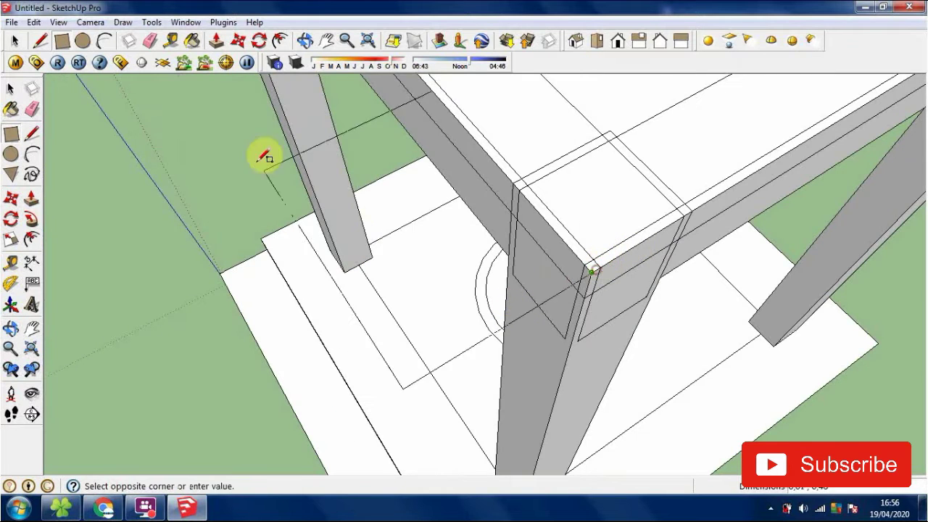
{"action": "scroll", "coordinate": [263, 155], "scroll_direction": "down", "scroll_amount": 4}
{"action": "middle_click_drag", "start_coordinate": [532, 213], "coordinate": [508, 332]}
{"action": "scroll", "coordinate": [487, 332], "scroll_direction": "up", "scroll_amount": 3}
{"action": "scroll", "coordinate": [348, 272], "scroll_direction": "up", "scroll_amount": 2}
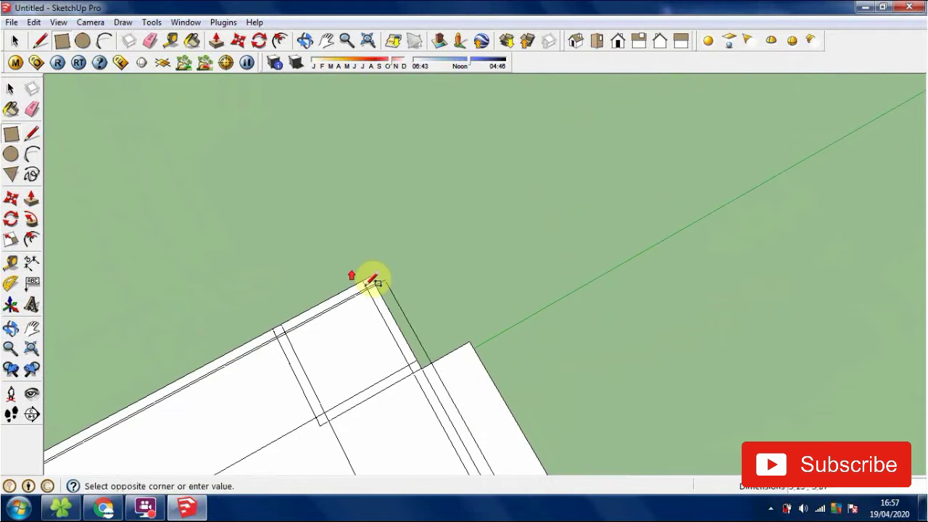
{"action": "left_click", "coordinate": [371, 277]}
{"action": "middle_click_drag", "start_coordinate": [381, 361], "coordinate": [329, 205]}
{"action": "key", "text": "space"}
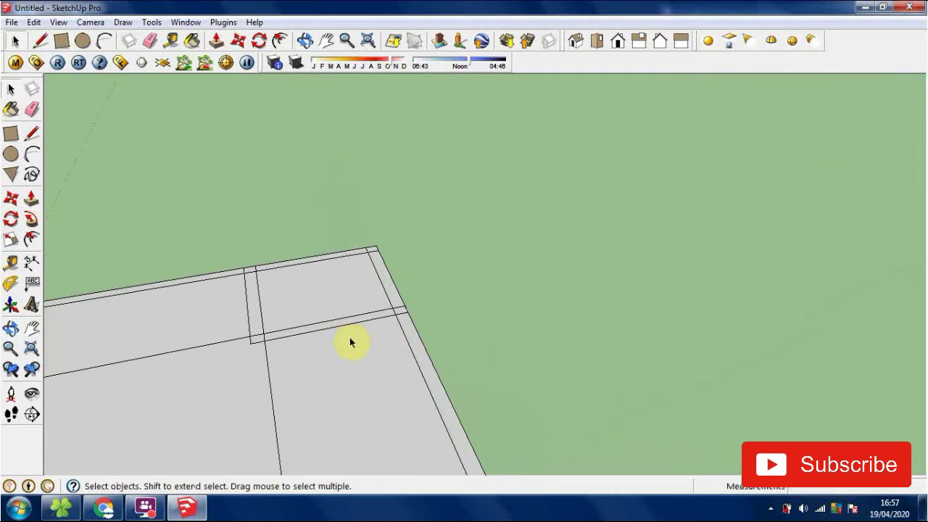
{"action": "double_click", "coordinate": [347, 375]}
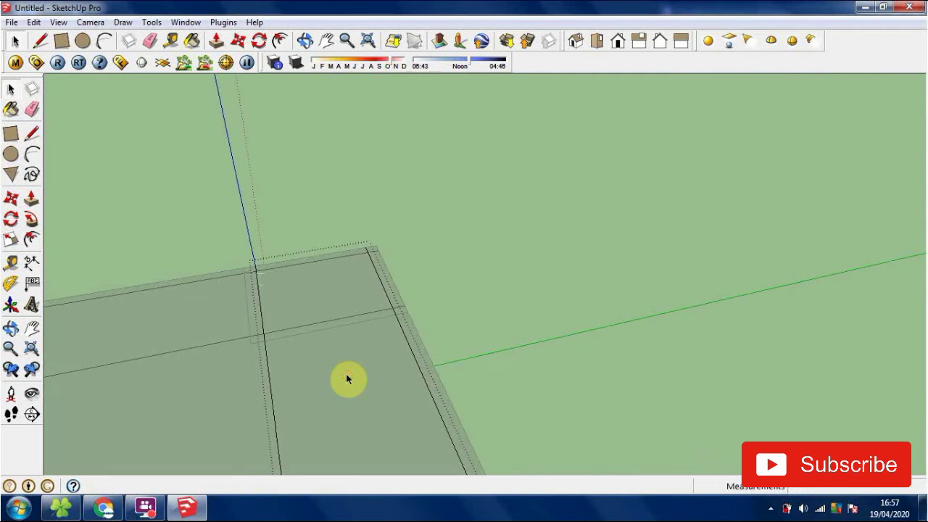
{"action": "key", "text": "Escape"}
{"action": "left_click", "coordinate": [347, 375]}
Try again to cover the slab's top with a rectangle, starting from the far outer corner, and offset the face
{"action": "key", "text": "r"}
{"action": "left_click", "coordinate": [377, 244]}
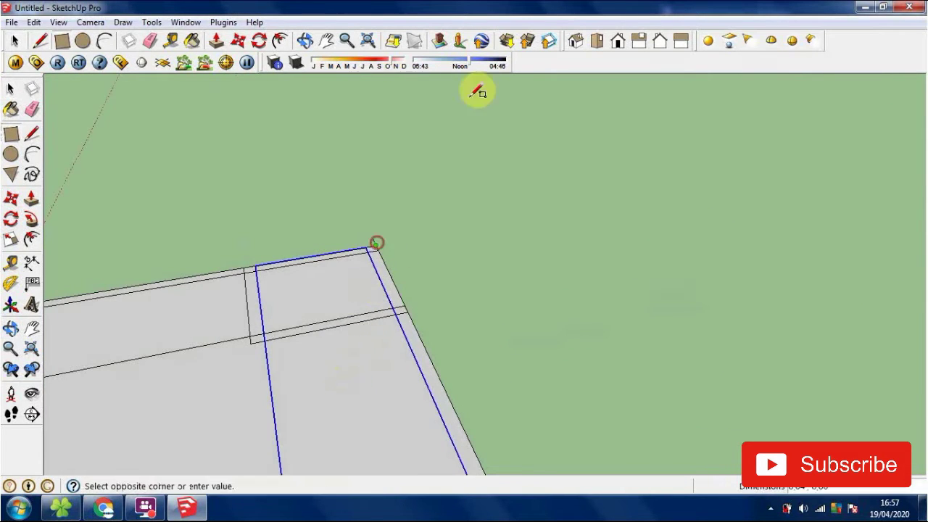
{"action": "scroll", "coordinate": [485, 116], "scroll_direction": "down", "scroll_amount": 1}
{"action": "scroll", "coordinate": [376, 248], "scroll_direction": "down", "scroll_amount": 2}
{"action": "scroll", "coordinate": [560, 137], "scroll_direction": "down", "scroll_amount": 2}
{"action": "scroll", "coordinate": [561, 137], "scroll_direction": "down", "scroll_amount": 4}
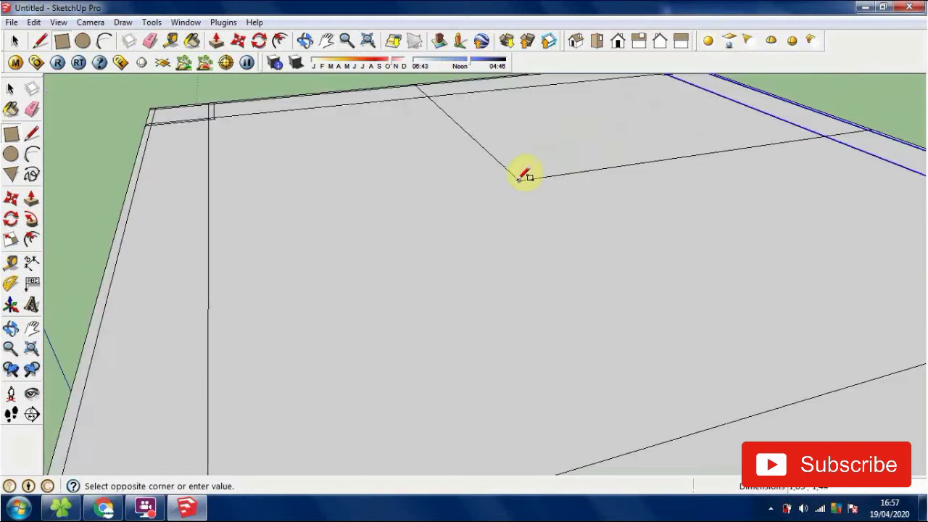
{"action": "scroll", "coordinate": [428, 332], "scroll_direction": "up", "scroll_amount": 4}
{"action": "scroll", "coordinate": [348, 348], "scroll_direction": "up", "scroll_amount": 2}
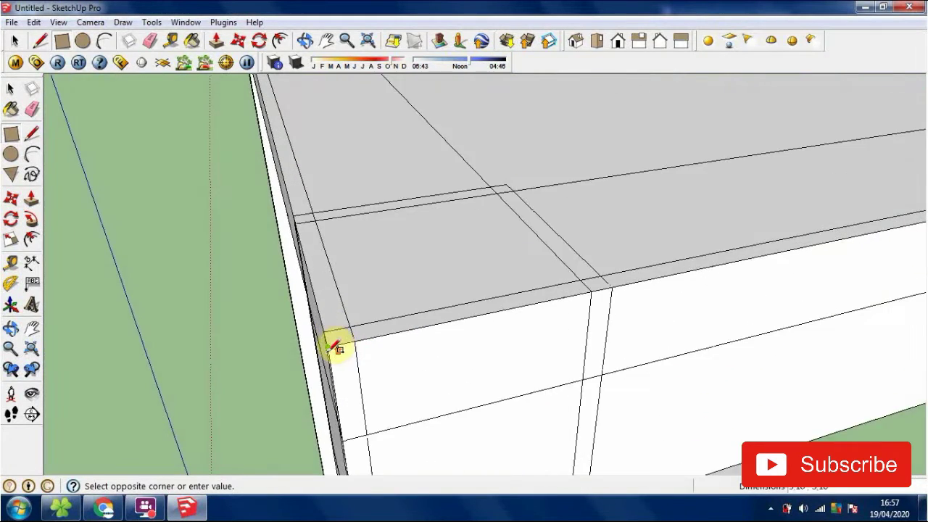
{"action": "middle_click_drag", "start_coordinate": [331, 348], "coordinate": [384, 363]}
{"action": "key", "text": "space"}
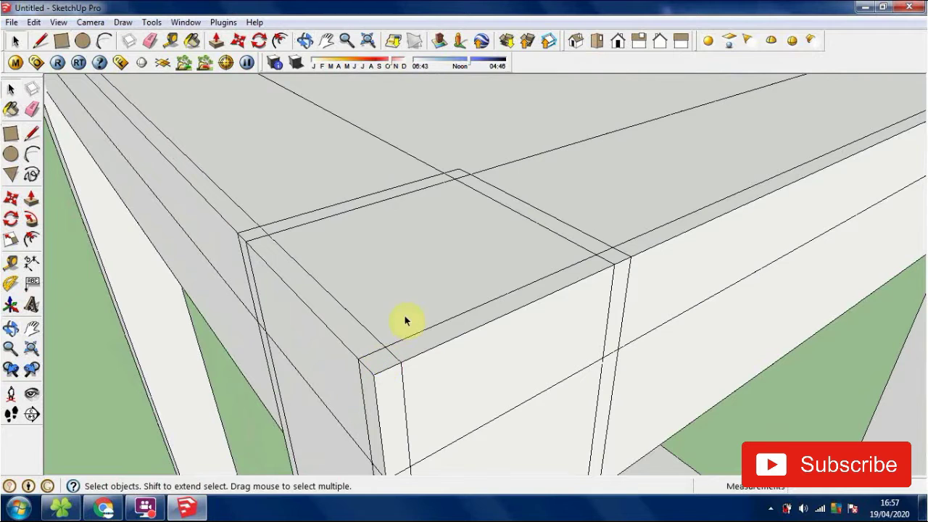
{"action": "key", "text": "f"}
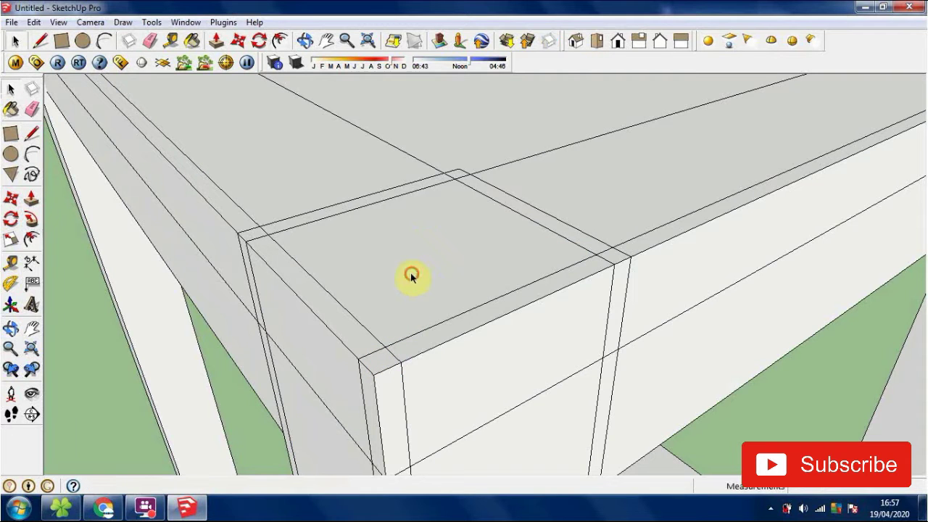
{"action": "left_click", "coordinate": [411, 275]}
Select all connected geometry of the top slab and turn it into a component named srfhtsz
{"action": "scroll", "coordinate": [474, 221], "scroll_direction": "down", "scroll_amount": 2}
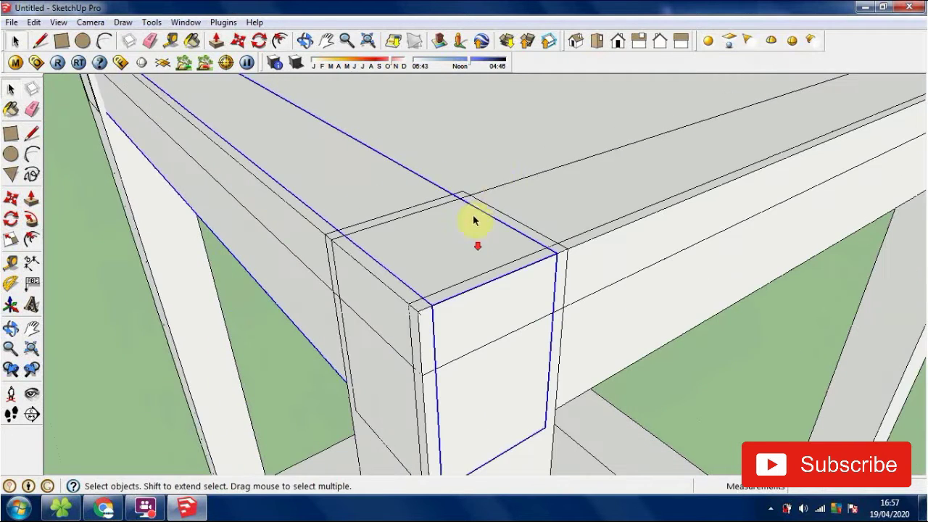
{"action": "left_click", "coordinate": [596, 283]}
{"action": "triple_click", "coordinate": [596, 283]}
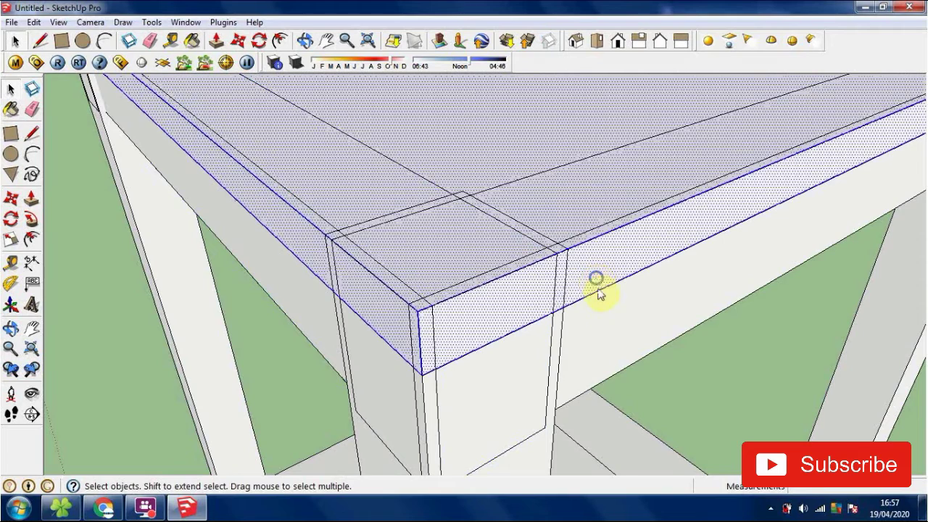
{"action": "right_click", "coordinate": [598, 289]}
{"action": "left_click", "coordinate": [652, 173]}
{"action": "double_click", "coordinate": [635, 248]}
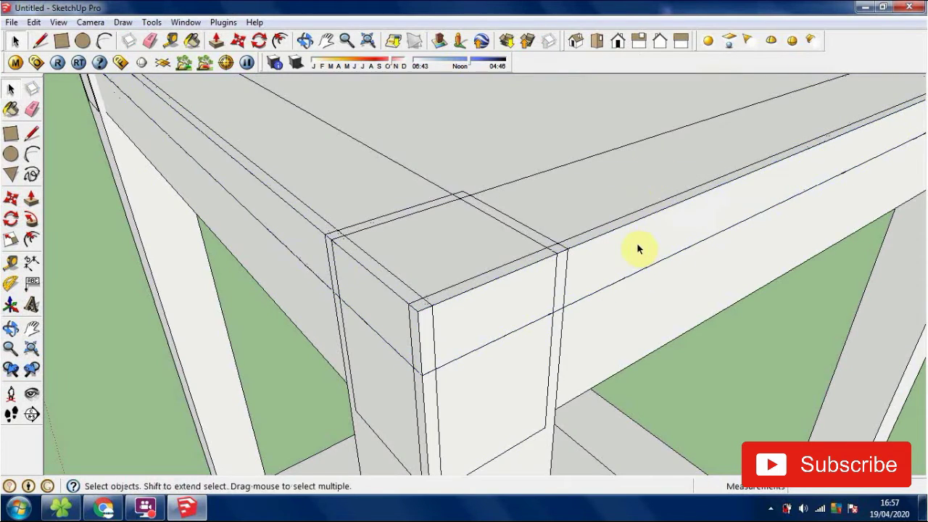
{"action": "left_click", "coordinate": [637, 249]}
{"action": "triple_click", "coordinate": [637, 250]}
{"action": "right_click", "coordinate": [638, 250]}
{"action": "left_click", "coordinate": [687, 355]}
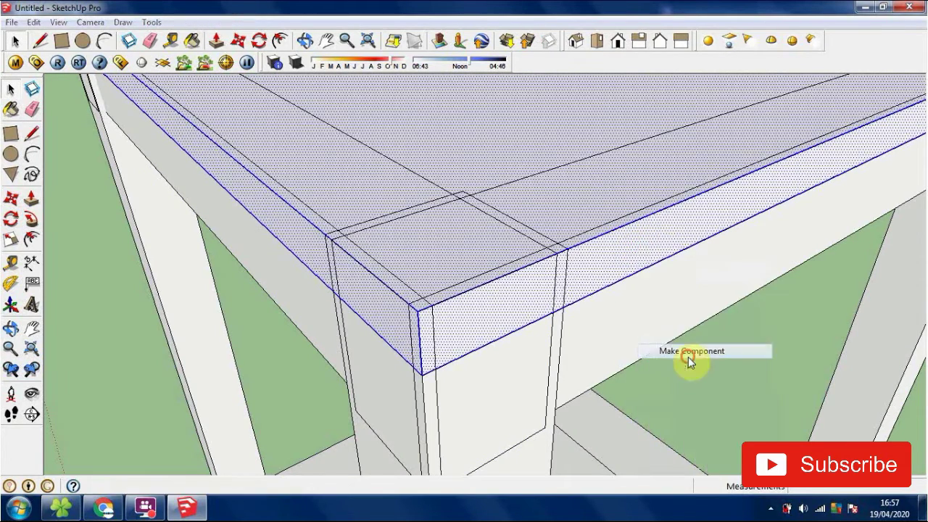
{"action": "type", "text": "srfhtsz"}
{"action": "key", "text": "Return"}
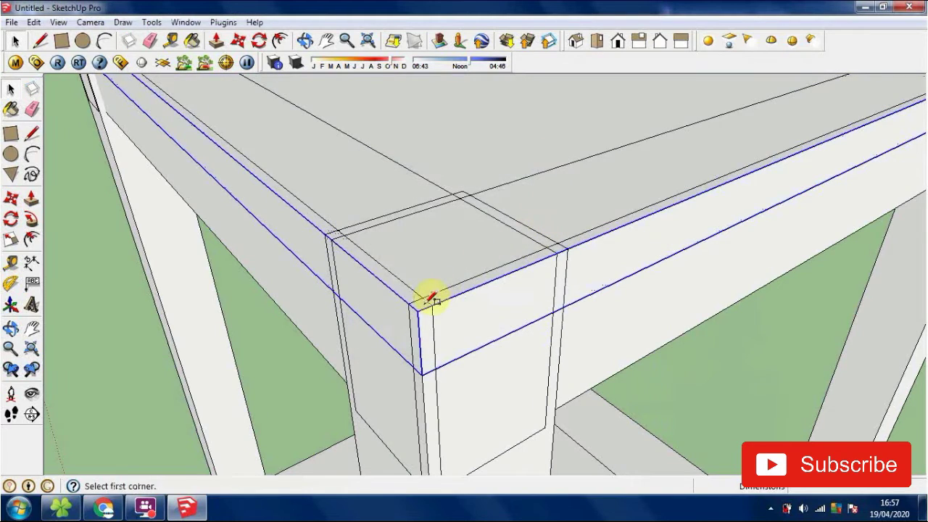
Draw a rectangle over the slab component's top between its opposite outer corners
{"action": "scroll", "coordinate": [421, 312], "scroll_direction": "down", "scroll_amount": 3}
{"action": "middle_click_drag", "start_coordinate": [539, 189], "coordinate": [507, 512]}
{"action": "middle_click_drag", "start_coordinate": [525, 174], "coordinate": [501, 292], "text": "shift"}
{"action": "scroll", "coordinate": [501, 293], "scroll_direction": "up", "scroll_amount": 1}
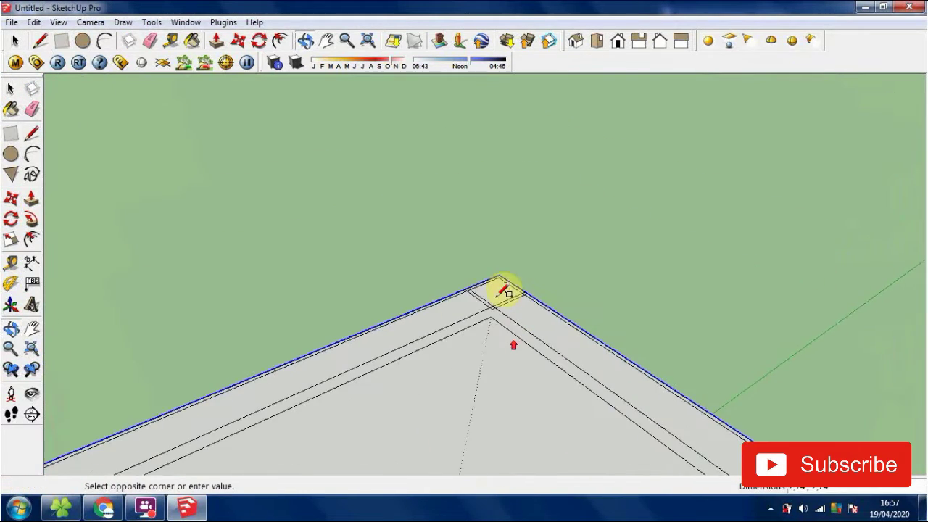
{"action": "scroll", "coordinate": [510, 259], "scroll_direction": "up", "scroll_amount": 4}
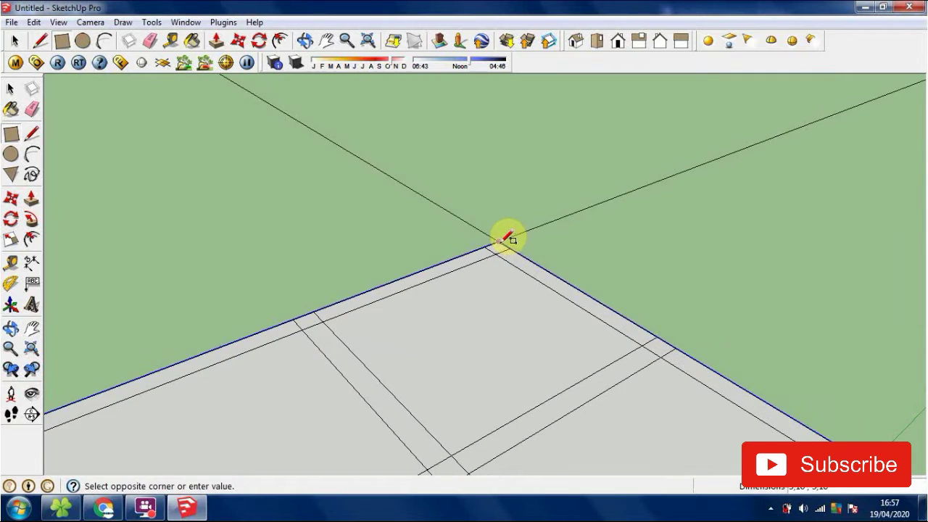
{"action": "key", "text": "space"}
Offset the outline of the new top face 0.2 ft inward to form a border
{"action": "middle_click_drag", "start_coordinate": [489, 315], "coordinate": [518, 315]}
{"action": "key", "text": "f"}
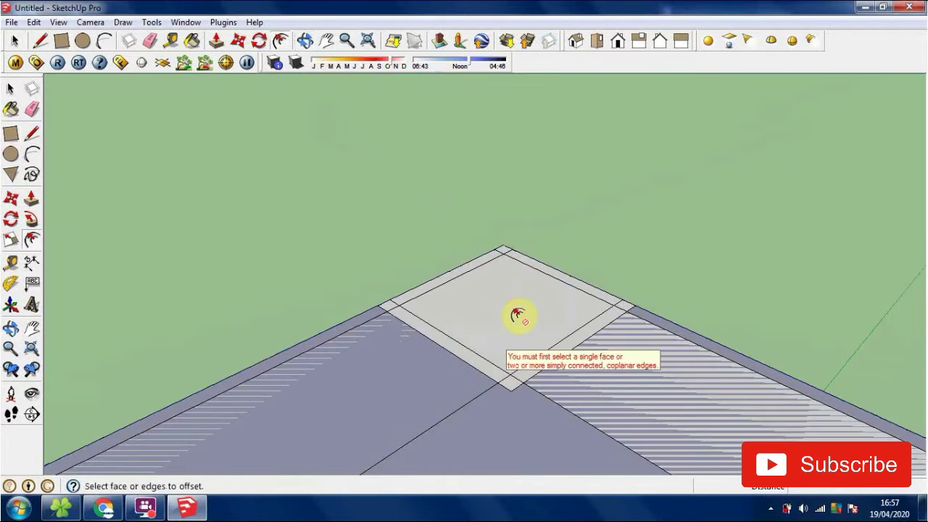
{"action": "left_click", "coordinate": [632, 358]}
{"action": "key", "text": "space"}
{"action": "left_click", "coordinate": [356, 423]}
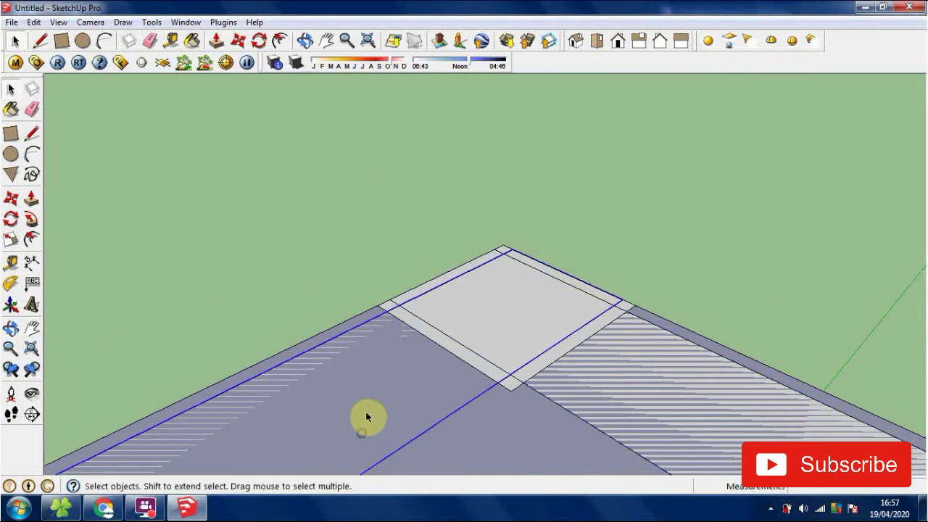
{"action": "middle_click_drag", "start_coordinate": [367, 421], "coordinate": [225, 336]}
{"action": "left_click", "coordinate": [257, 346]}
{"action": "scroll", "coordinate": [265, 314], "scroll_direction": "up", "scroll_amount": 1}
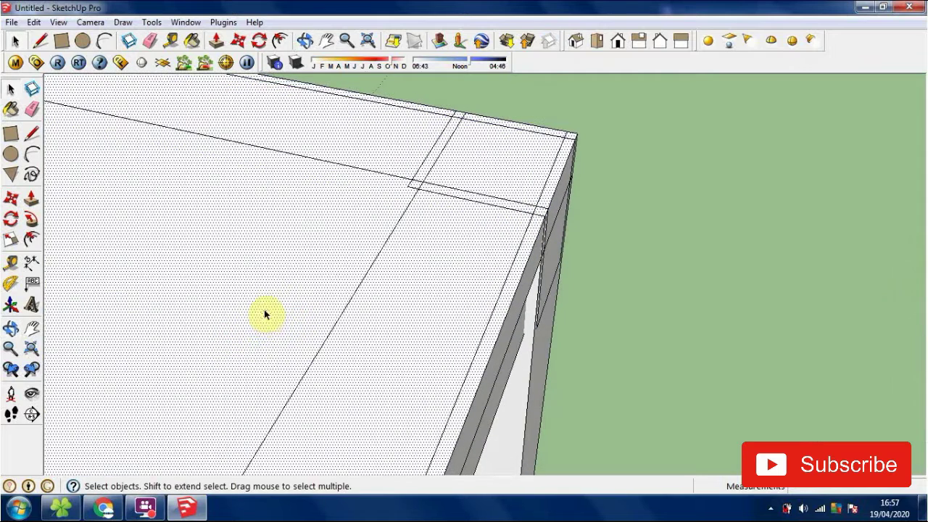
{"action": "key", "text": "f"}
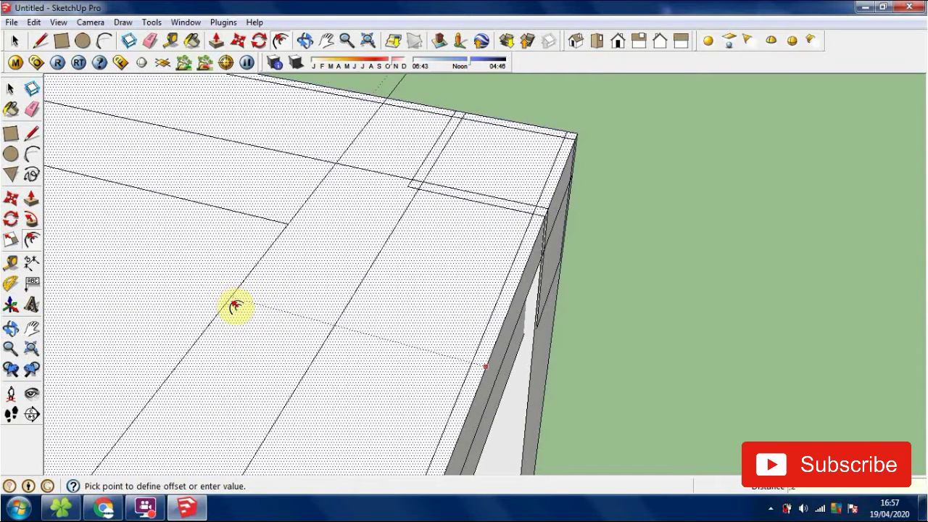
{"action": "left_click", "coordinate": [235, 307]}
{"action": "key", "text": "space"}
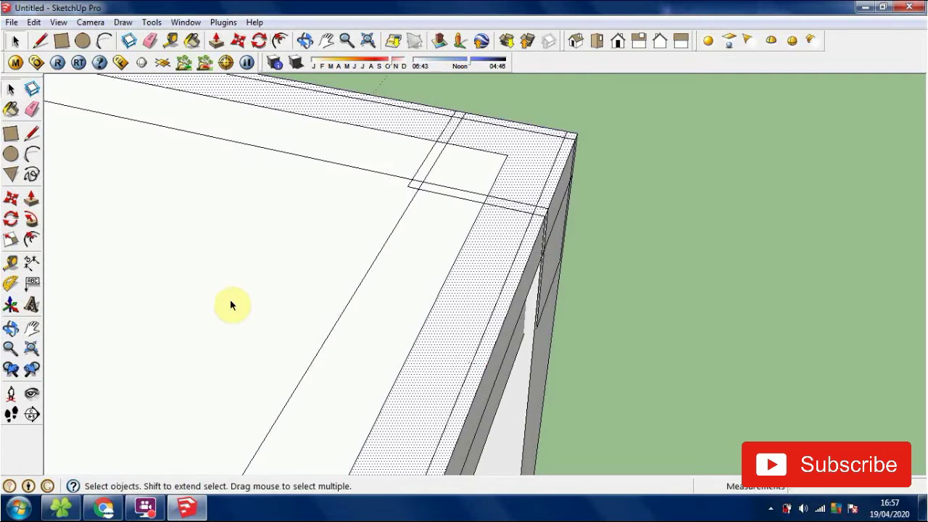
Pull the border ring upward to raise the box walls above the slab
{"action": "left_click", "coordinate": [243, 231]}
{"action": "key", "text": "p"}
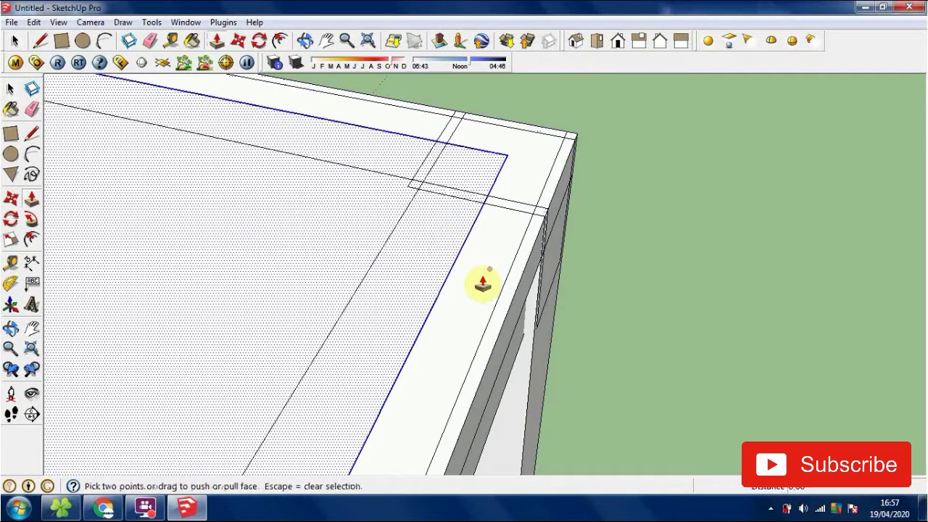
{"action": "left_click", "coordinate": [476, 285]}
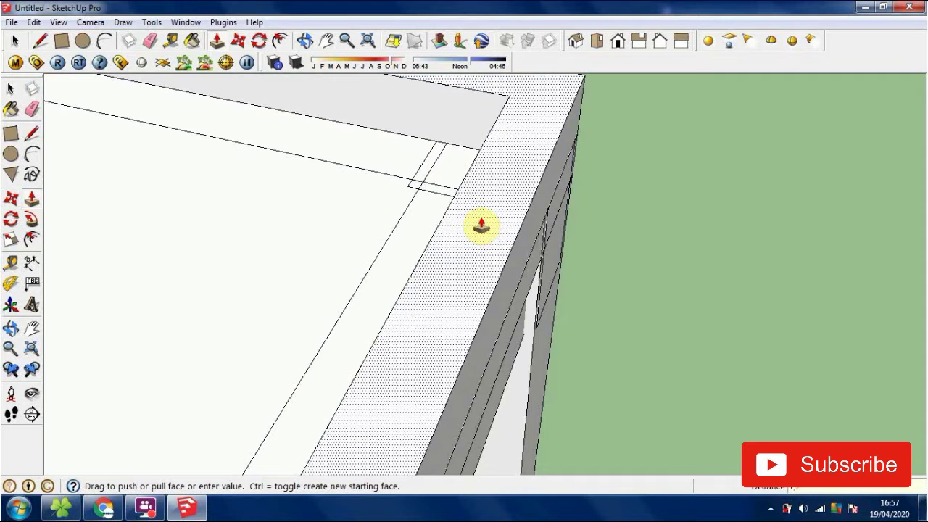
{"action": "key", "text": "Return"}
{"action": "key", "text": "space"}
Try deleting the box's floor and redrawing the inner wall's bottom edge between its vertical corner edges
{"action": "scroll", "coordinate": [469, 226], "scroll_direction": "down", "scroll_amount": 3}
{"action": "middle_click_drag", "start_coordinate": [330, 345], "coordinate": [588, 348]}
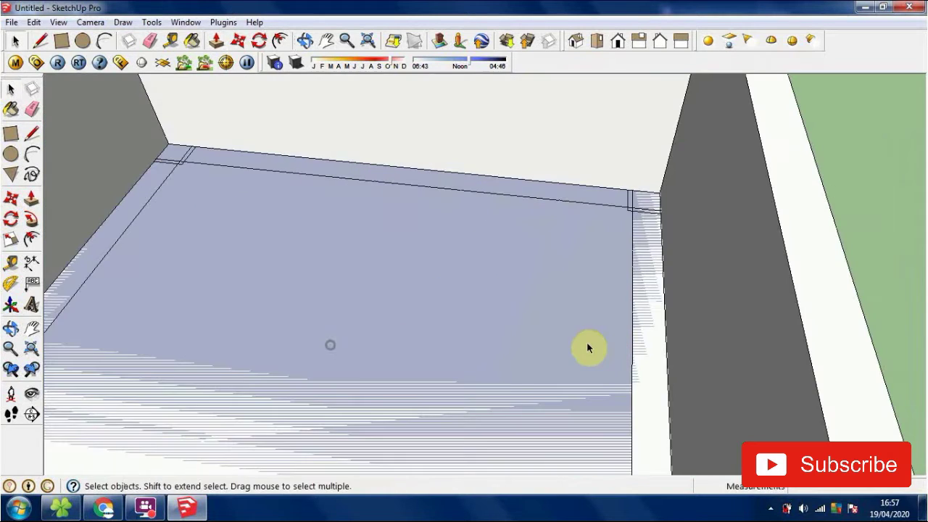
{"action": "left_click", "coordinate": [588, 348]}
{"action": "key", "text": "Delete"}
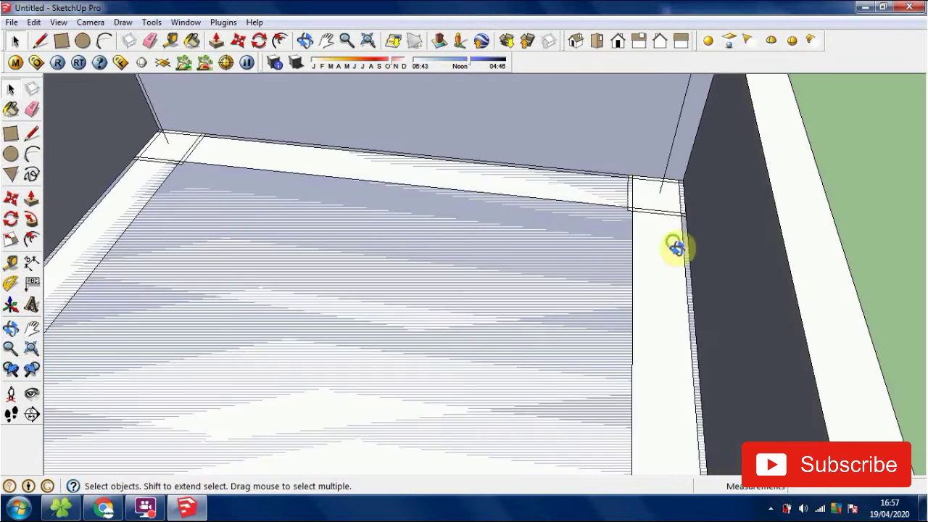
{"action": "mouse_move", "coordinate": [675, 245]}
{"action": "middle_mouse_down"}
{"action": "mouse_move", "coordinate": [641, 191]}
{"action": "mouse_move", "coordinate": [654, 155]}
{"action": "middle_mouse_up"}
{"action": "key", "text": "l"}
{"action": "left_click", "coordinate": [428, 100]}
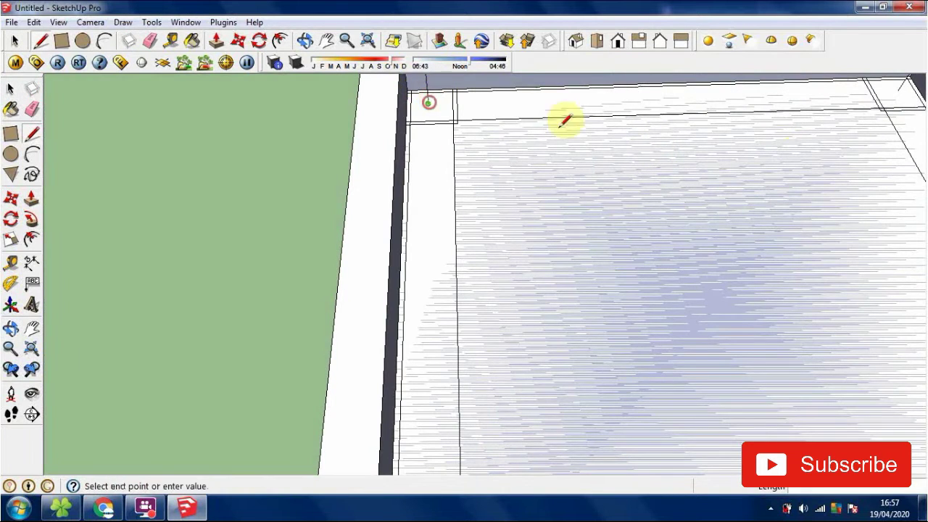
{"action": "middle_click_drag", "start_coordinate": [563, 118], "coordinate": [707, 143]}
{"action": "left_click", "coordinate": [652, 135]}
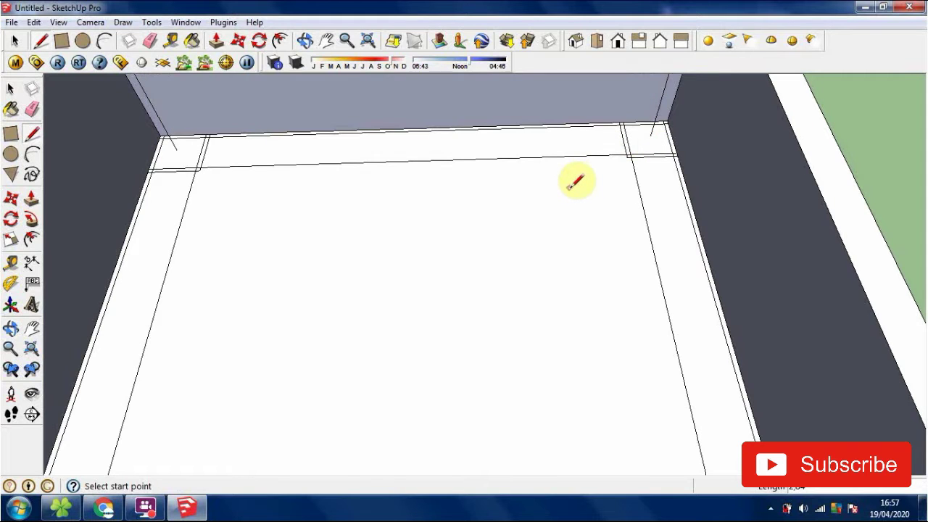
Restore the box's inner walls and remove only the overlapping floor face between them
{"action": "key", "text": "space"}
{"action": "left_click", "coordinate": [422, 248]}
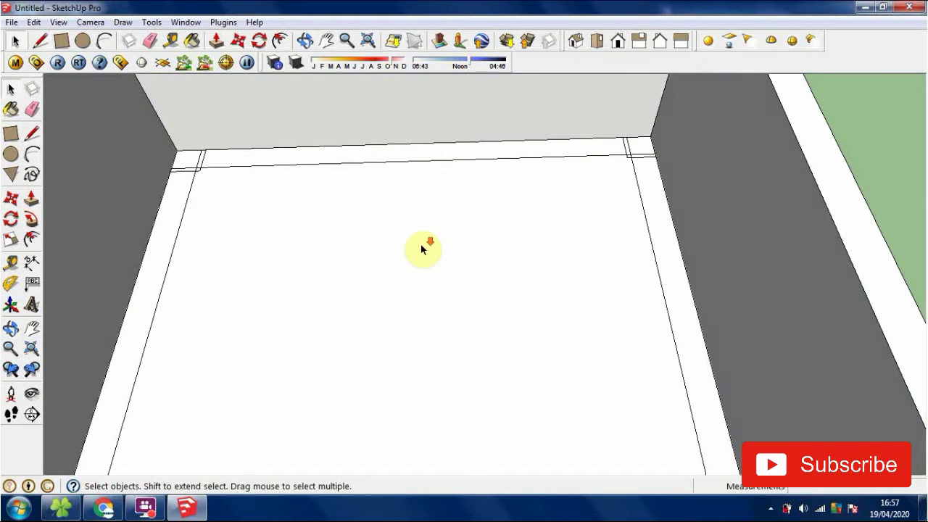
Examine the box walls on top of the frame from several sides and from below
{"action": "scroll", "coordinate": [428, 247], "scroll_direction": "down", "scroll_amount": 6}
{"action": "middle_click_drag", "start_coordinate": [362, 213], "coordinate": [169, 263]}
{"action": "middle_click_drag", "start_coordinate": [367, 276], "coordinate": [232, 279]}
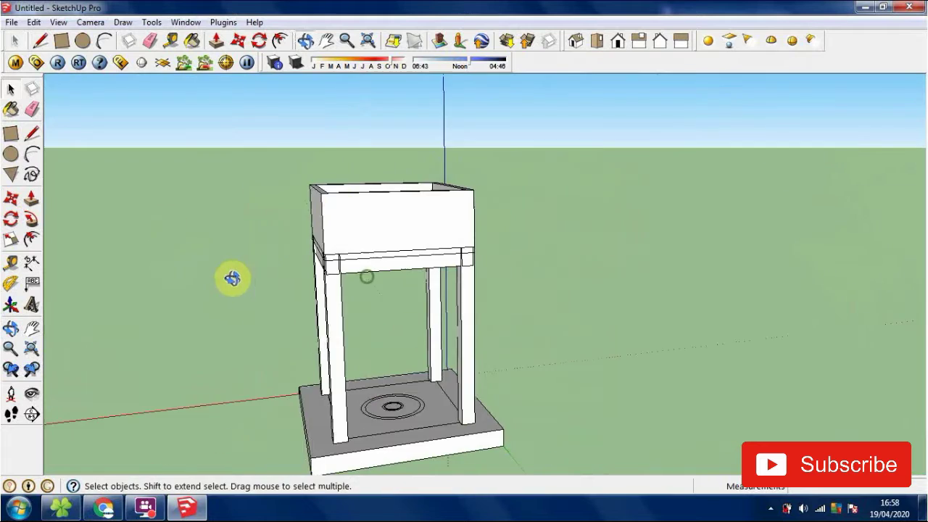
{"action": "middle_click_drag", "start_coordinate": [348, 205], "coordinate": [578, 298]}
{"action": "scroll", "coordinate": [578, 298], "scroll_direction": "up", "scroll_amount": 3}
{"action": "middle_click_drag", "start_coordinate": [634, 340], "coordinate": [483, 328]}
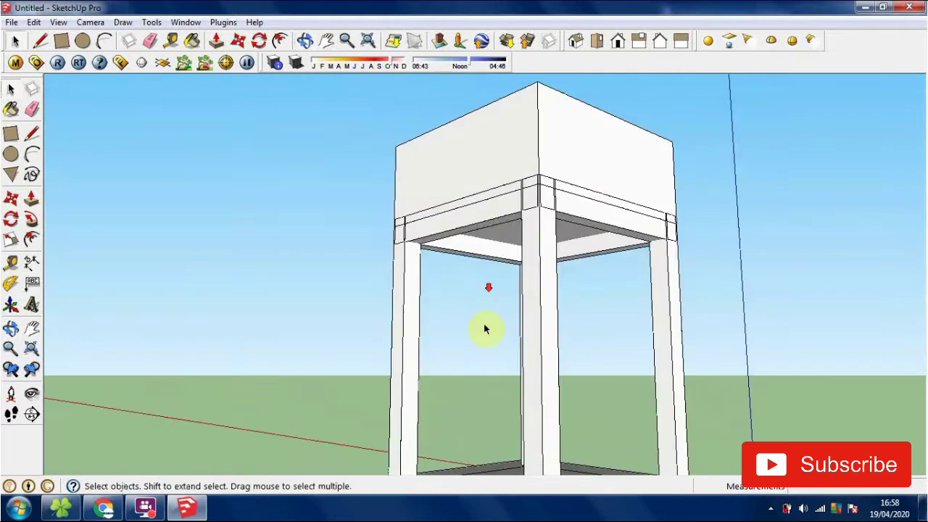
{"action": "middle_click_drag", "start_coordinate": [543, 338], "coordinate": [456, 234]}
Draw a circle on the base, concentric with the round rings and reaching the outermost ring's edge
{"action": "scroll", "coordinate": [445, 331], "scroll_direction": "up", "scroll_amount": 4}
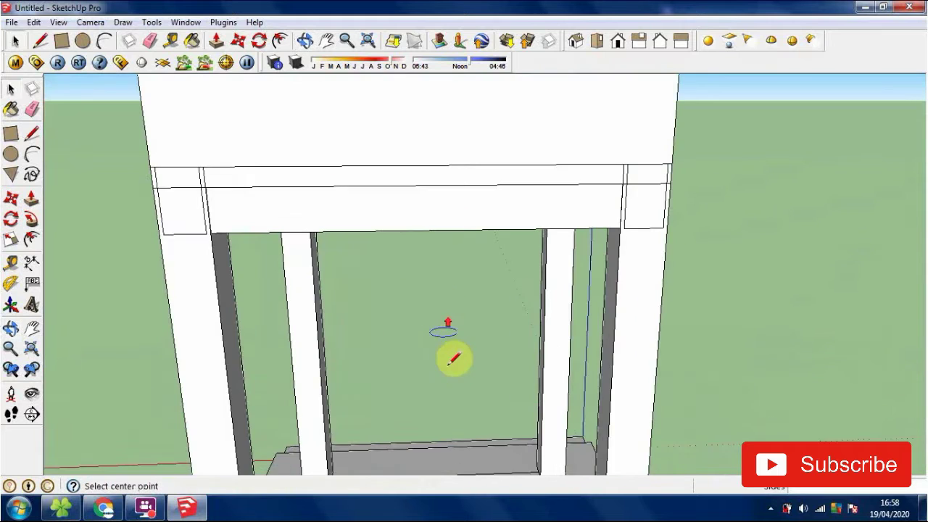
{"action": "middle_click_drag", "start_coordinate": [450, 358], "coordinate": [481, 261], "text": "shift"}
{"action": "scroll", "coordinate": [503, 225], "scroll_direction": "up", "scroll_amount": 3}
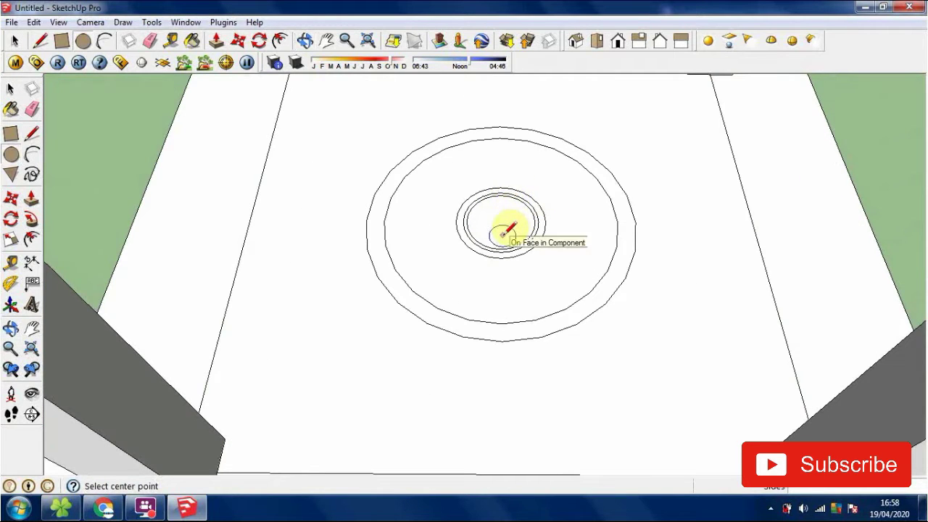
{"action": "left_click", "coordinate": [636, 222]}
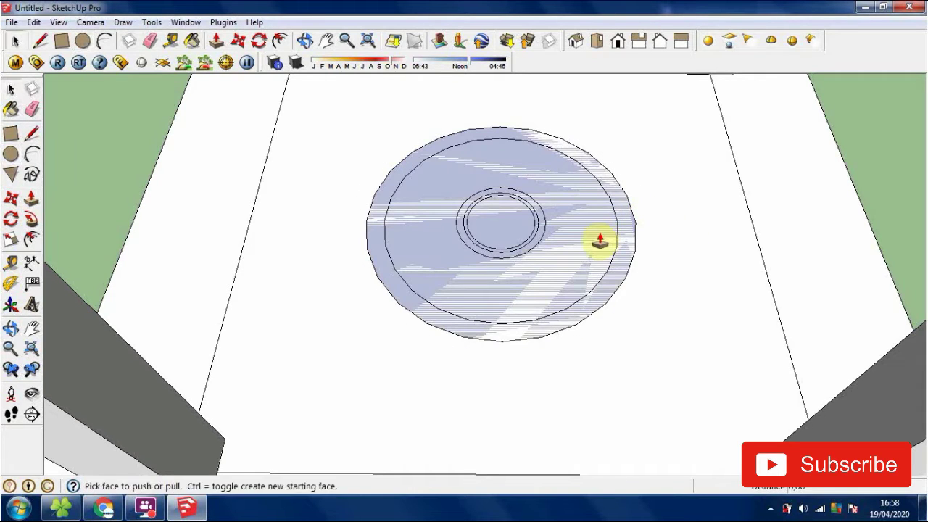
Undo the overlapping circle face drawn over the base's round rings
{"action": "left_click", "coordinate": [589, 242]}
{"action": "key", "text": "ctrl+z"}
{"action": "key", "text": "ctrl+z"}
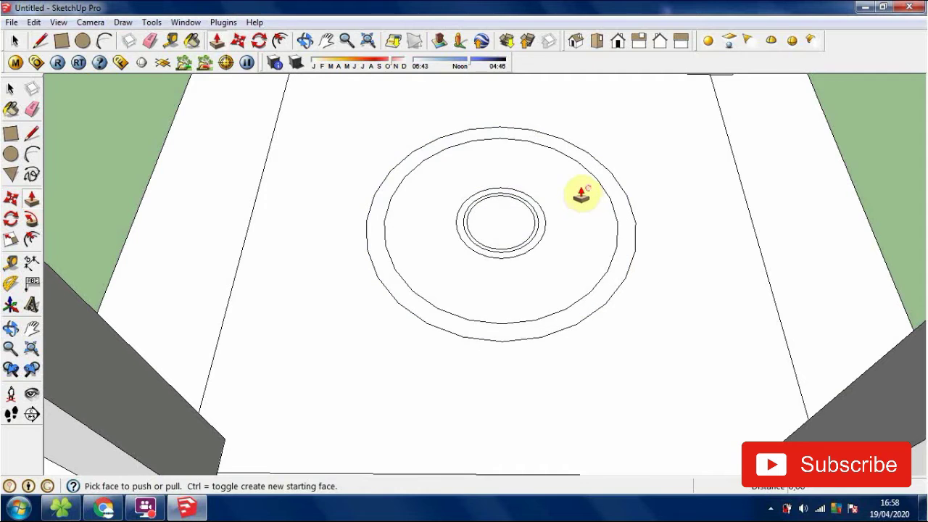
{"action": "key", "text": "space"}
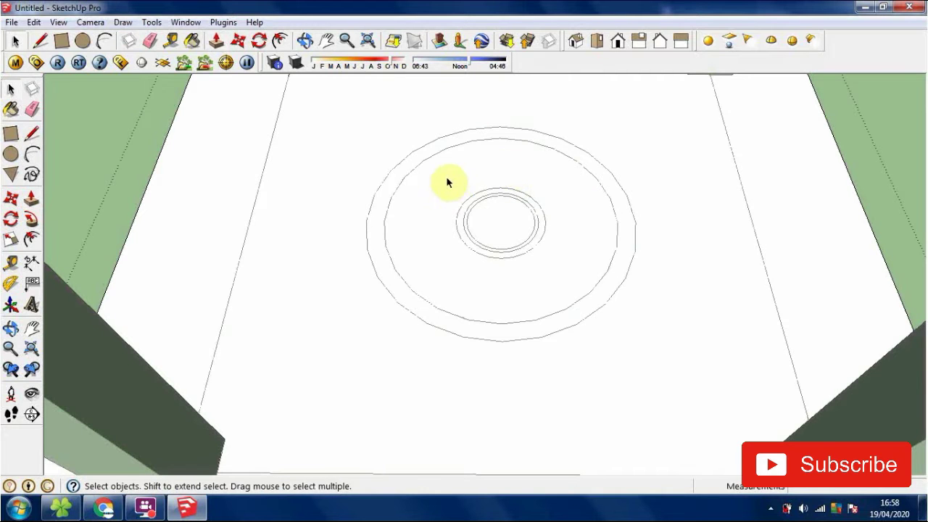
Examine the whole frame with its box, posts and stepped base from several sides
{"action": "scroll", "coordinate": [447, 183], "scroll_direction": "down", "scroll_amount": 6}
{"action": "middle_click_drag", "start_coordinate": [464, 191], "coordinate": [235, 273]}
{"action": "scroll", "coordinate": [519, 251], "scroll_direction": "up", "scroll_amount": 3}
{"action": "middle_click_drag", "start_coordinate": [590, 300], "coordinate": [559, 218]}
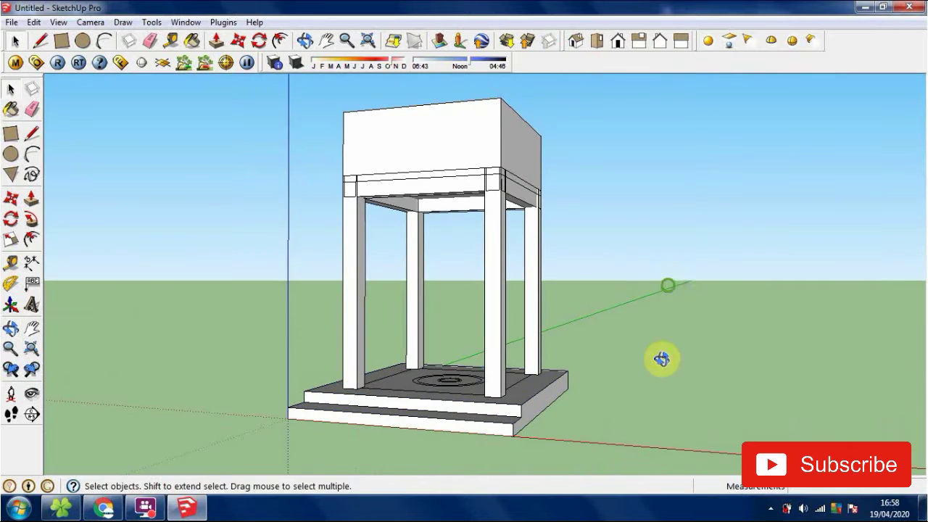
{"action": "middle_click_drag", "start_coordinate": [662, 359], "coordinate": [707, 363]}
{"action": "scroll", "coordinate": [519, 299], "scroll_direction": "up", "scroll_amount": 3}
{"action": "middle_click_drag", "start_coordinate": [518, 299], "coordinate": [653, 332]}
{"action": "scroll", "coordinate": [503, 290], "scroll_direction": "down", "scroll_amount": 3}
{"action": "middle_click_drag", "start_coordinate": [476, 294], "coordinate": [521, 329]}
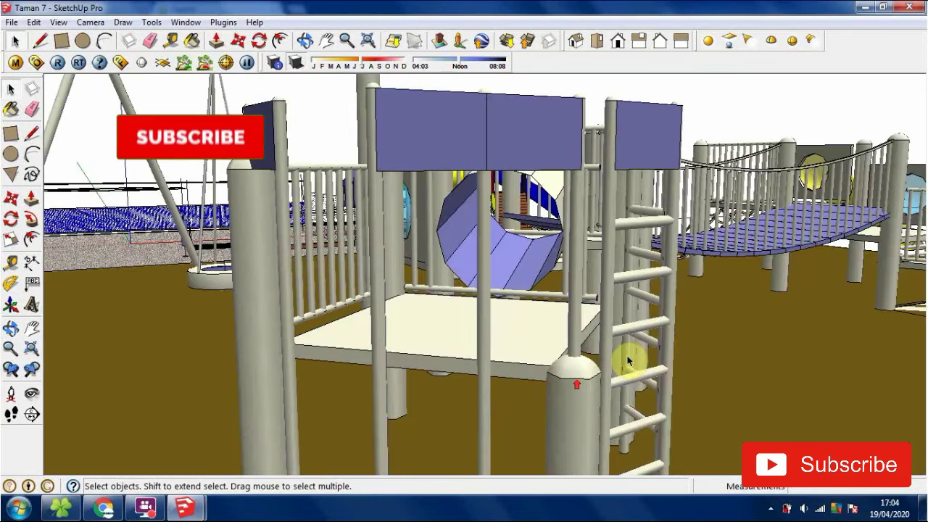
Examine the Taman 7 playground's platform, panels and ladders from several sides
{"action": "middle_click_drag", "start_coordinate": [629, 361], "coordinate": [495, 271]}
{"action": "scroll", "coordinate": [568, 295], "scroll_direction": "down", "scroll_amount": 1}
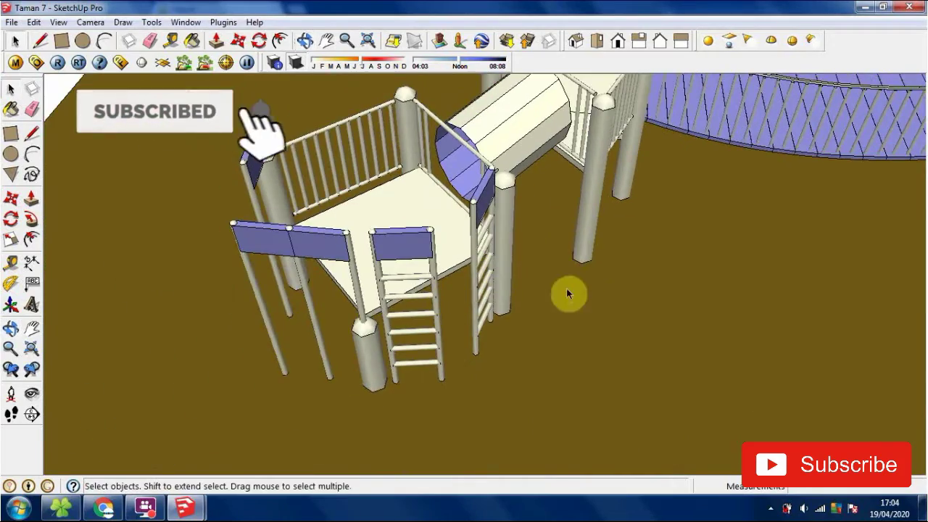
{"action": "middle_click_drag", "start_coordinate": [596, 309], "coordinate": [4, 370], "text": "shift"}
{"action": "scroll", "coordinate": [498, 315], "scroll_direction": "down", "scroll_amount": 1}
{"action": "middle_click_drag", "start_coordinate": [498, 314], "coordinate": [390, 365]}
{"action": "scroll", "coordinate": [416, 293], "scroll_direction": "down", "scroll_amount": 1}
{"action": "middle_click_drag", "start_coordinate": [570, 274], "coordinate": [590, 145]}
{"action": "scroll", "coordinate": [411, 330], "scroll_direction": "down", "scroll_amount": 3}
{"action": "scroll", "coordinate": [420, 290], "scroll_direction": "up", "scroll_amount": 2}
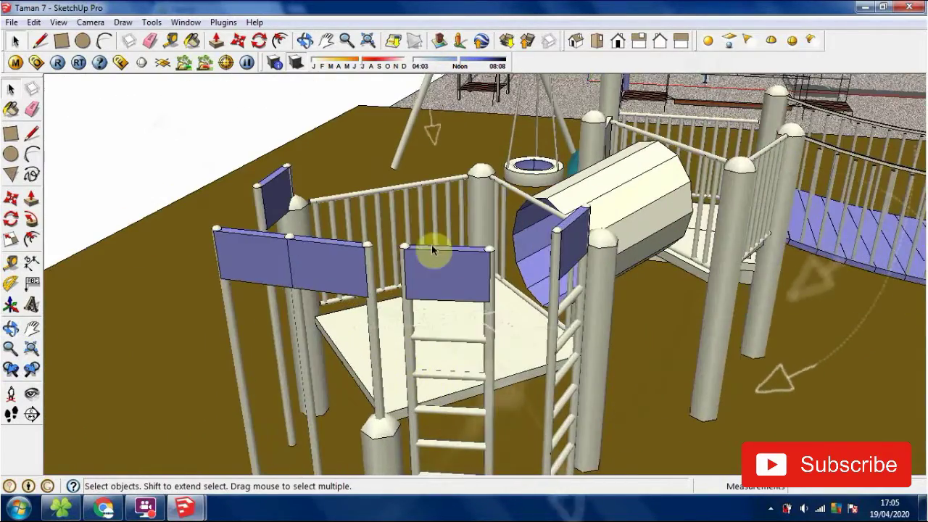
{"action": "scroll", "coordinate": [436, 275], "scroll_direction": "up", "scroll_amount": 2}
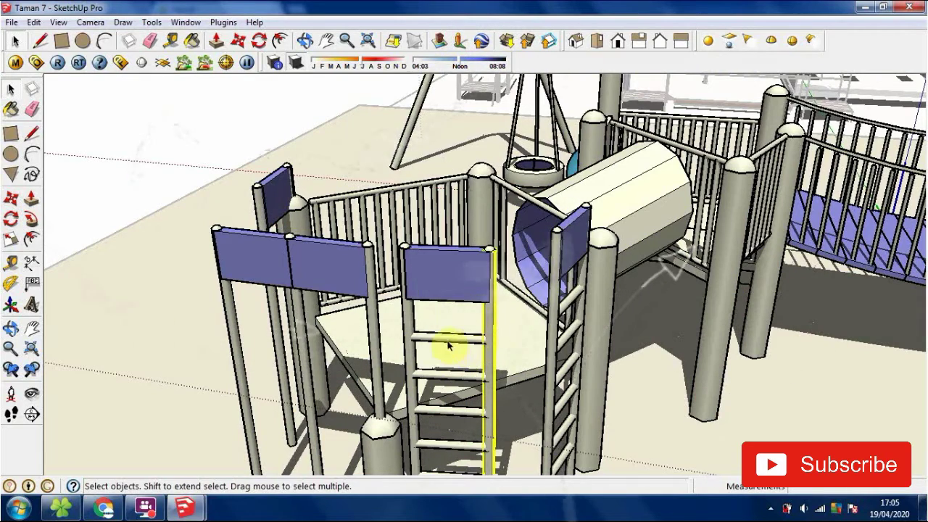
Copy the ladder with its blue panel from the Taman 7 playground and switch to the untitled frame model
{"action": "middle_click_drag", "start_coordinate": [428, 268], "coordinate": [473, 345]}
{"action": "left_click_drag", "start_coordinate": [519, 323], "coordinate": [513, 319]}
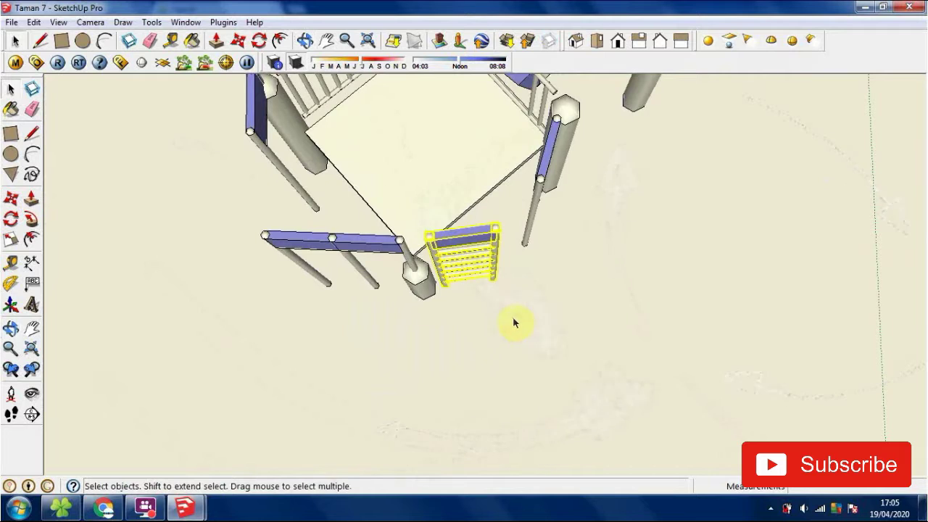
{"action": "mouse_move", "coordinate": [181, 510]}
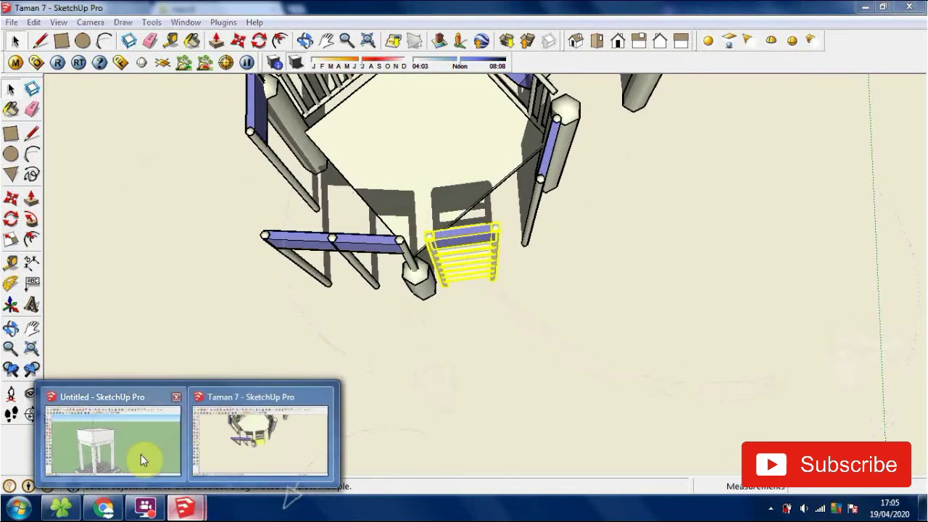
{"action": "left_click", "coordinate": [140, 460]}
Postpone the model repair with Fix later and paste the copied ladder on the base's upper step
{"action": "middle_click_drag", "start_coordinate": [441, 355], "coordinate": [458, 194], "text": "shift"}
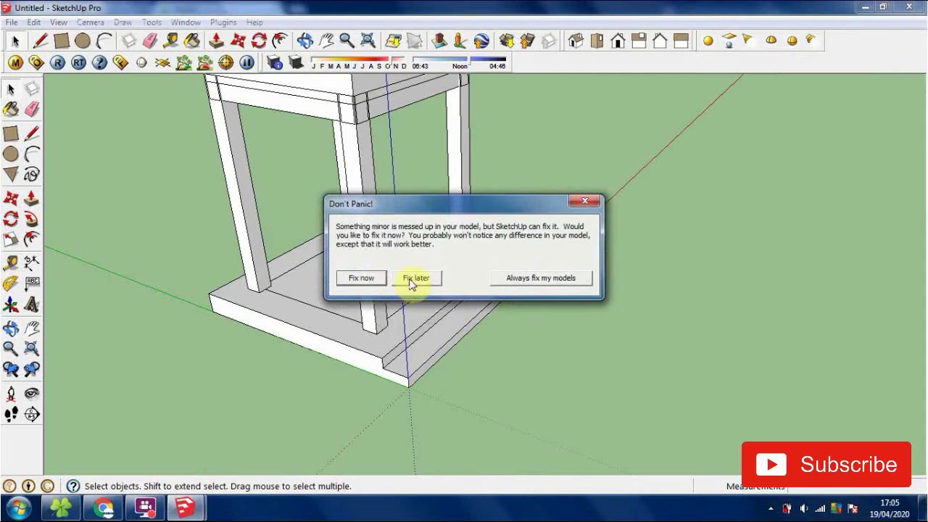
{"action": "left_click", "coordinate": [415, 279]}
{"action": "scroll", "coordinate": [464, 290], "scroll_direction": "down", "scroll_amount": 2}
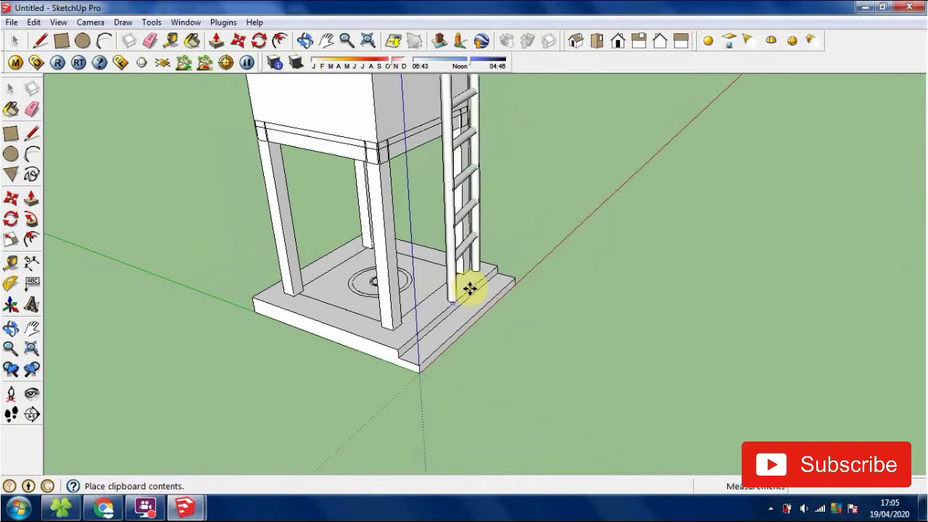
{"action": "left_click", "coordinate": [470, 289]}
Make the pasted ladder's geometry a group
{"action": "middle_click_drag", "start_coordinate": [470, 289], "coordinate": [491, 176]}
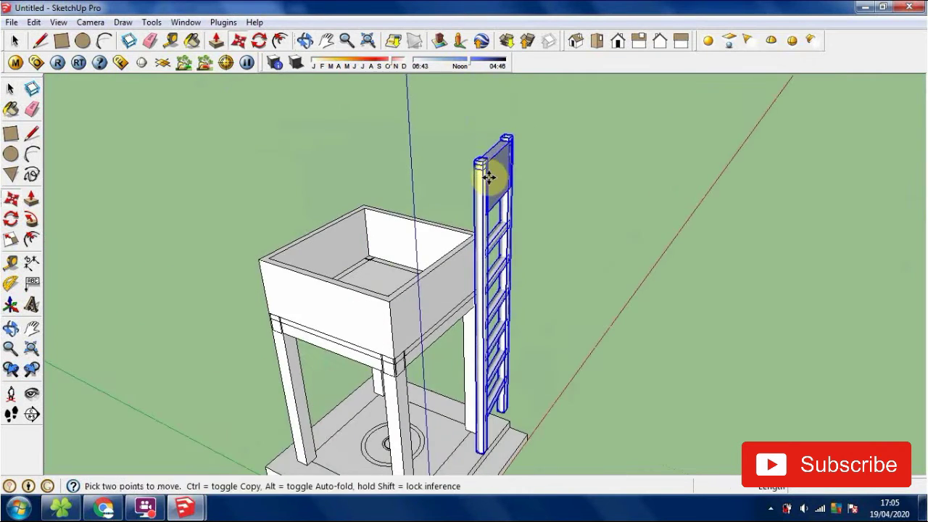
{"action": "right_click", "coordinate": [491, 177]}
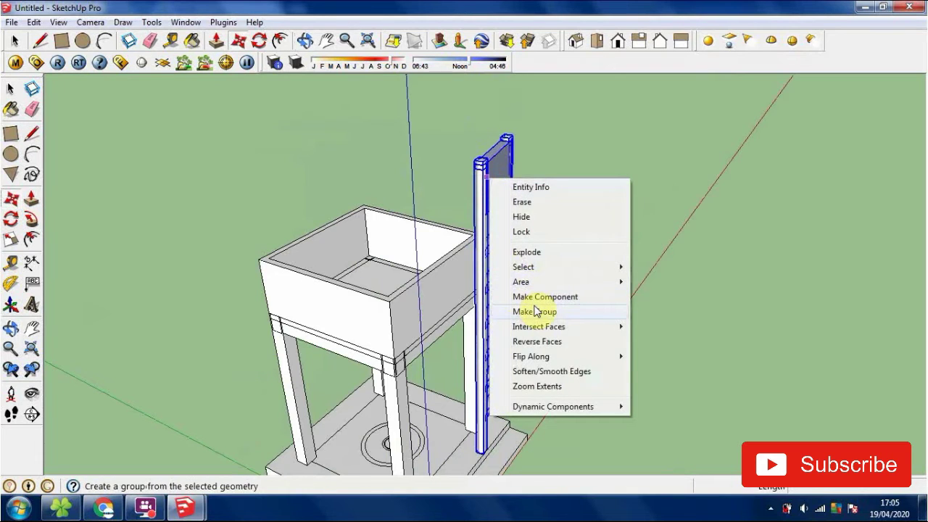
{"action": "left_click", "coordinate": [534, 311]}
Move the ladder group along the base so its near leg stands at the upper step's corner
{"action": "middle_click_drag", "start_coordinate": [522, 305], "coordinate": [378, 283]}
{"action": "middle_click_drag", "start_coordinate": [529, 230], "coordinate": [573, 484]}
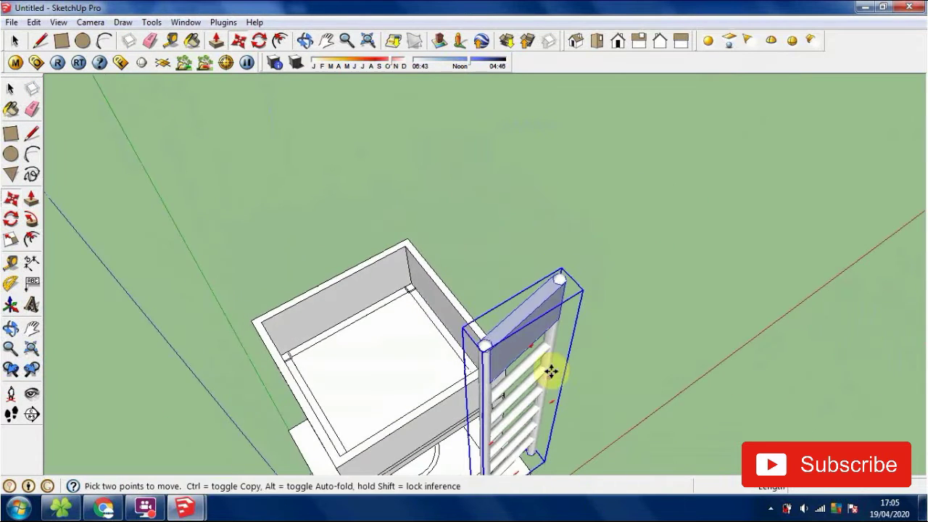
{"action": "middle_click_drag", "start_coordinate": [551, 371], "coordinate": [544, 315]}
{"action": "scroll", "coordinate": [442, 394], "scroll_direction": "up", "scroll_amount": 3}
{"action": "scroll", "coordinate": [496, 427], "scroll_direction": "up", "scroll_amount": 2}
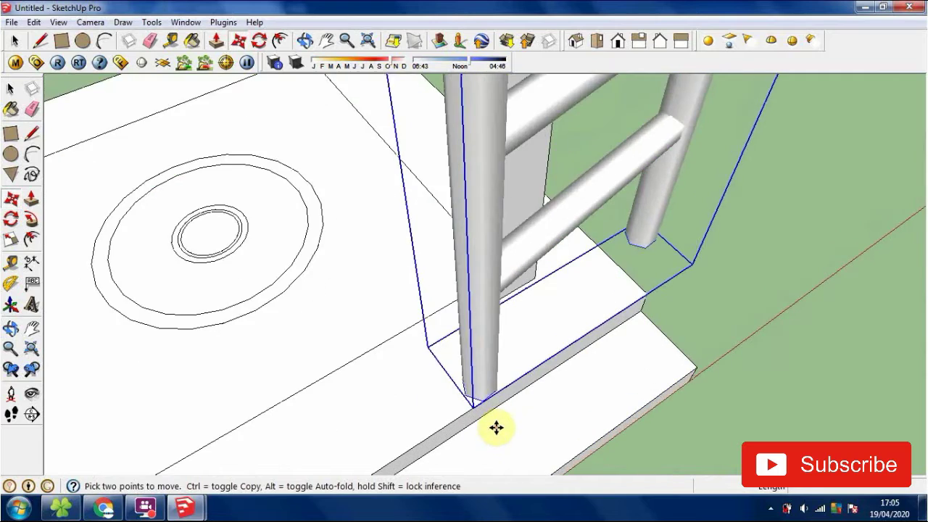
{"action": "scroll", "coordinate": [496, 428], "scroll_direction": "up", "scroll_amount": 4}
{"action": "middle_click_drag", "start_coordinate": [493, 409], "coordinate": [578, 328]}
{"action": "scroll", "coordinate": [453, 423], "scroll_direction": "up", "scroll_amount": 1}
{"action": "scroll", "coordinate": [563, 312], "scroll_direction": "down", "scroll_amount": 3}
{"action": "middle_click_drag", "start_coordinate": [516, 288], "coordinate": [746, 76], "text": "shift"}
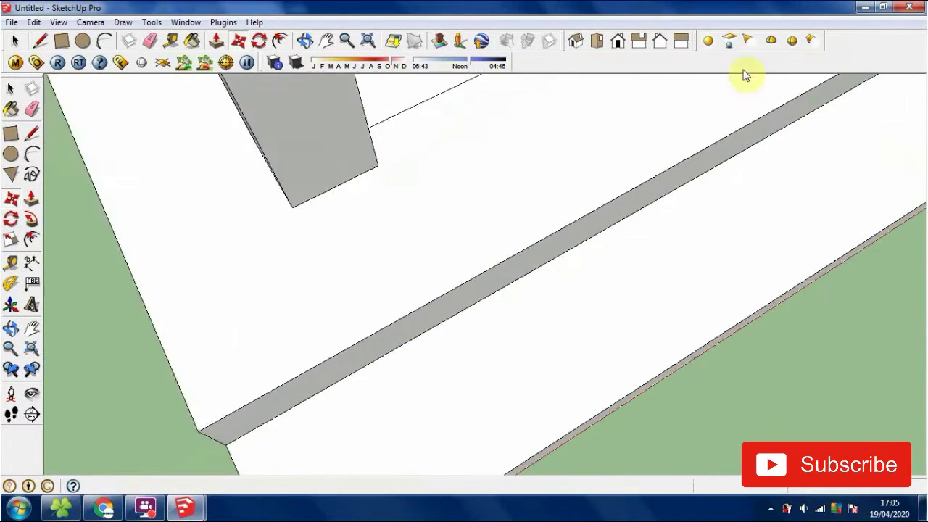
{"action": "scroll", "coordinate": [581, 182], "scroll_direction": "down", "scroll_amount": 2}
{"action": "scroll", "coordinate": [341, 315], "scroll_direction": "up", "scroll_amount": 1}
{"action": "scroll", "coordinate": [267, 381], "scroll_direction": "up", "scroll_amount": 1}
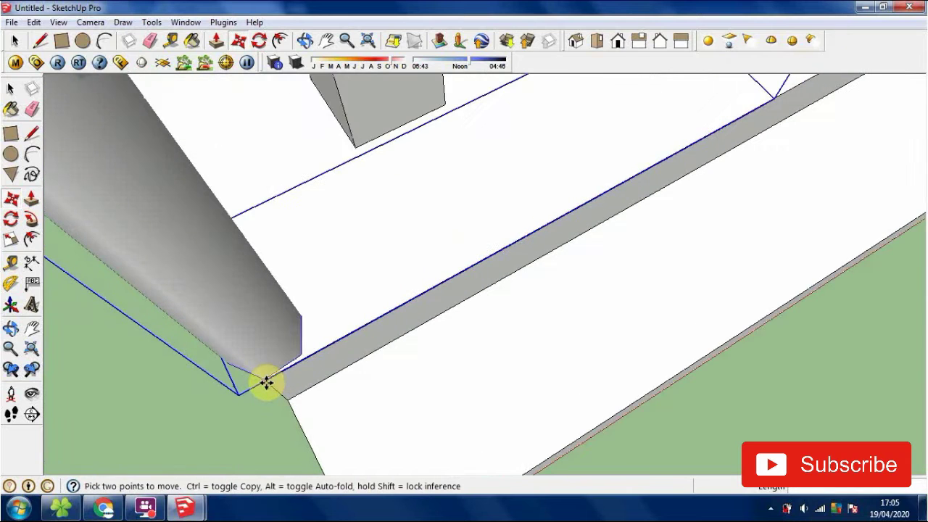
Refine the ladder's position so the leg's bottom endpoint meets the upper step's corner exactly
{"action": "scroll", "coordinate": [266, 382], "scroll_direction": "up", "scroll_amount": 4}
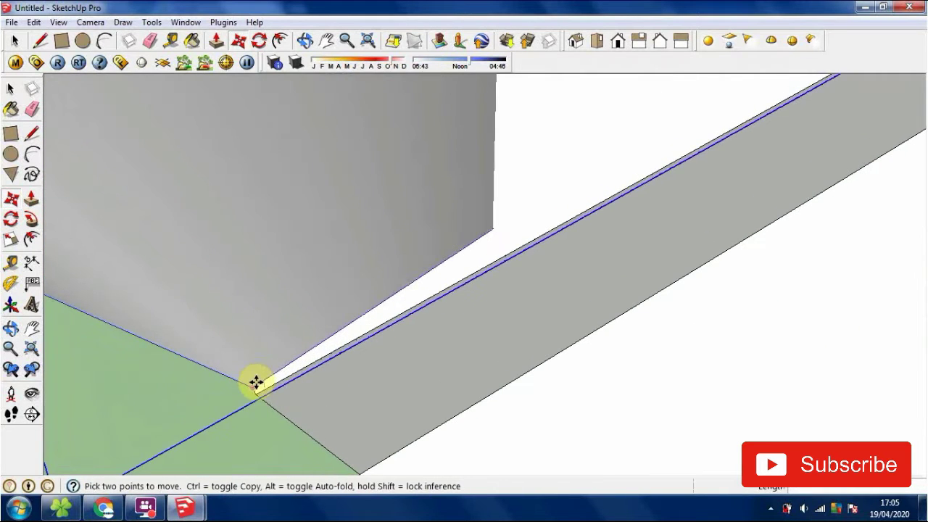
{"action": "left_click", "coordinate": [258, 384]}
{"action": "scroll", "coordinate": [259, 388], "scroll_direction": "up", "scroll_amount": 1}
{"action": "left_click", "coordinate": [259, 392]}
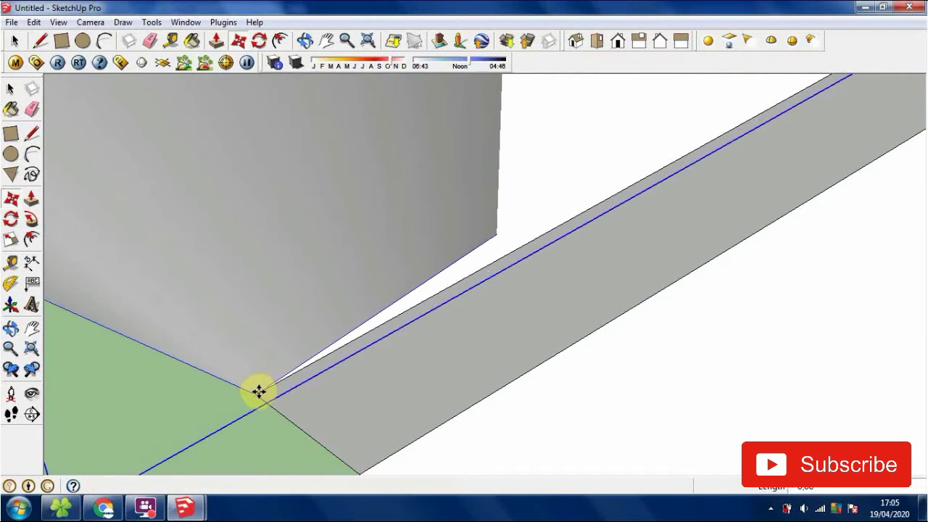
Rotate the ladder about the step's corner so its near foot's bottom edge follows the step's edge
{"action": "middle_click_drag", "start_coordinate": [259, 392], "coordinate": [274, 403]}
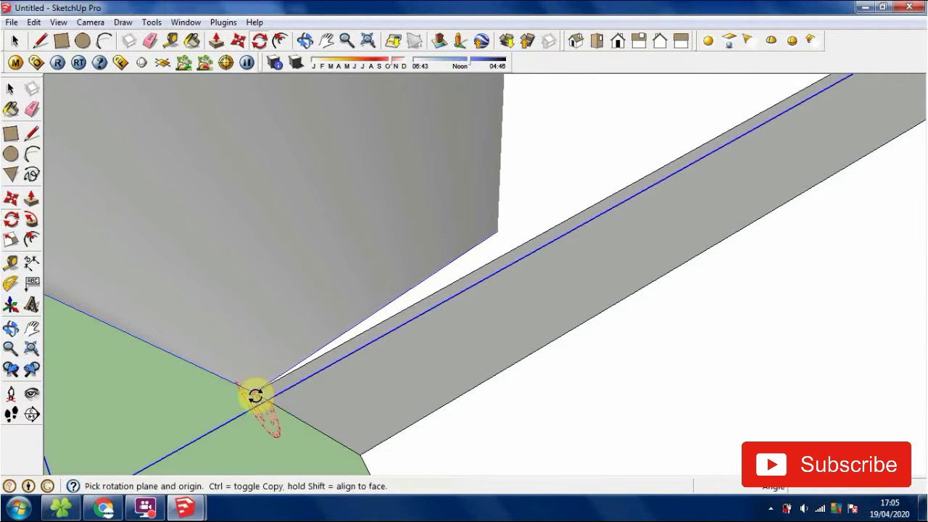
{"action": "left_click", "coordinate": [500, 235]}
{"action": "left_click", "coordinate": [510, 249]}
{"action": "scroll", "coordinate": [507, 233], "scroll_direction": "down", "scroll_amount": 3}
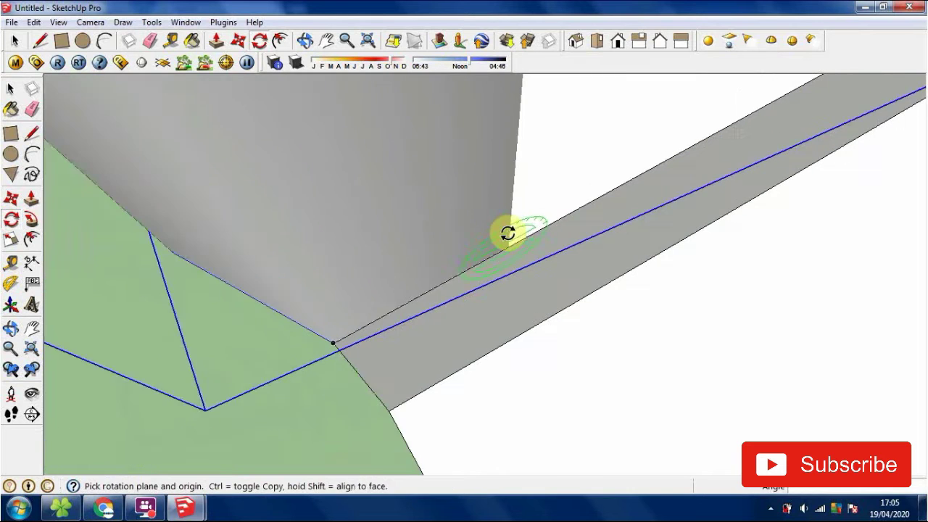
Rotate the ladder about the step's corner so its far leg's bottom endpoint lies on the step's edge
{"action": "middle_click_drag", "start_coordinate": [507, 230], "coordinate": [445, 415]}
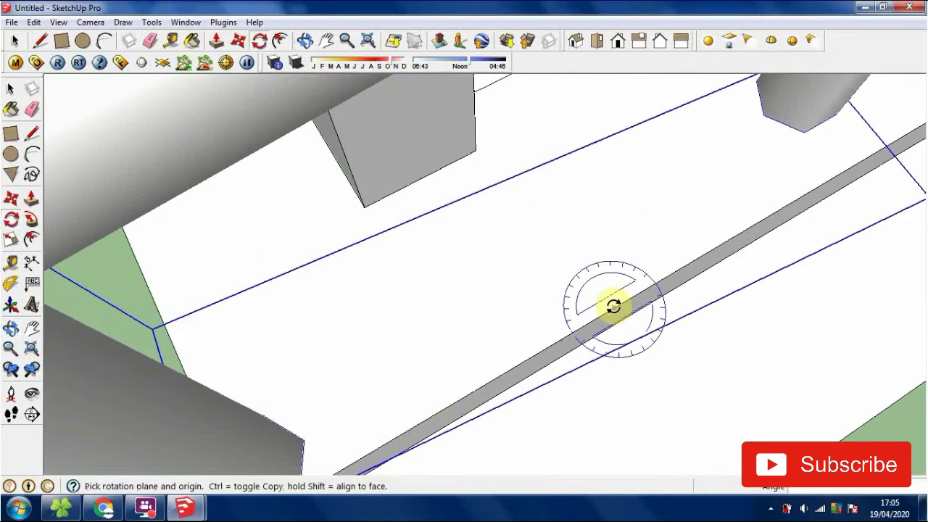
{"action": "scroll", "coordinate": [463, 368], "scroll_direction": "up", "scroll_amount": 2}
{"action": "middle_click_drag", "start_coordinate": [463, 369], "coordinate": [486, 270], "text": "shift"}
{"action": "scroll", "coordinate": [355, 384], "scroll_direction": "up", "scroll_amount": 1}
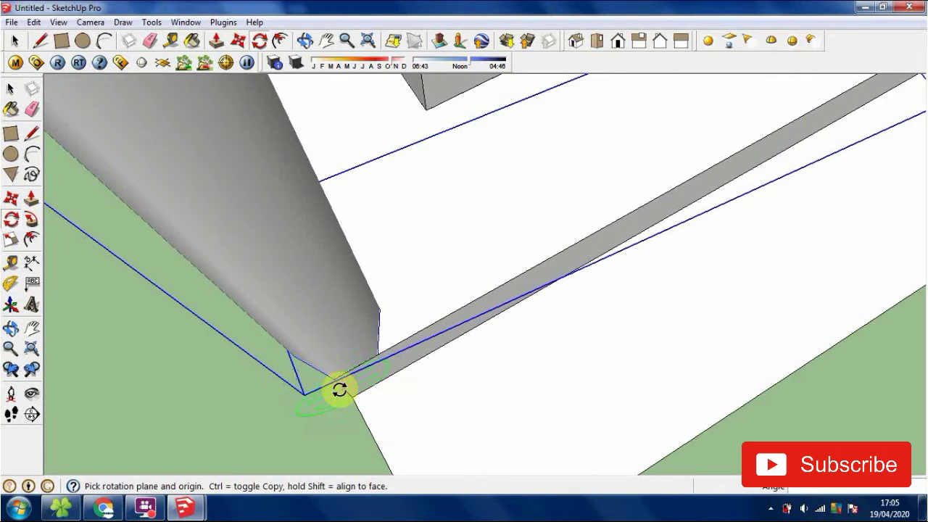
{"action": "middle_click_drag", "start_coordinate": [339, 378], "coordinate": [702, 303]}
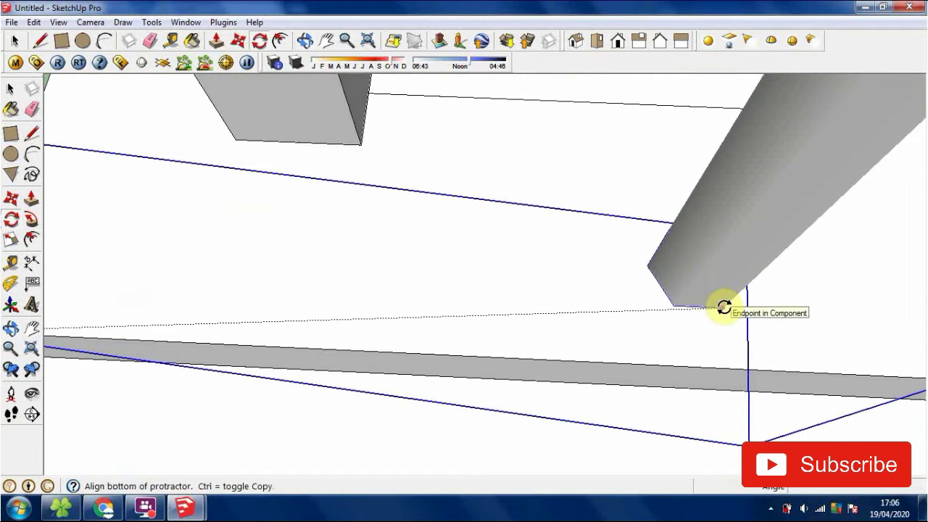
{"action": "left_click", "coordinate": [725, 309]}
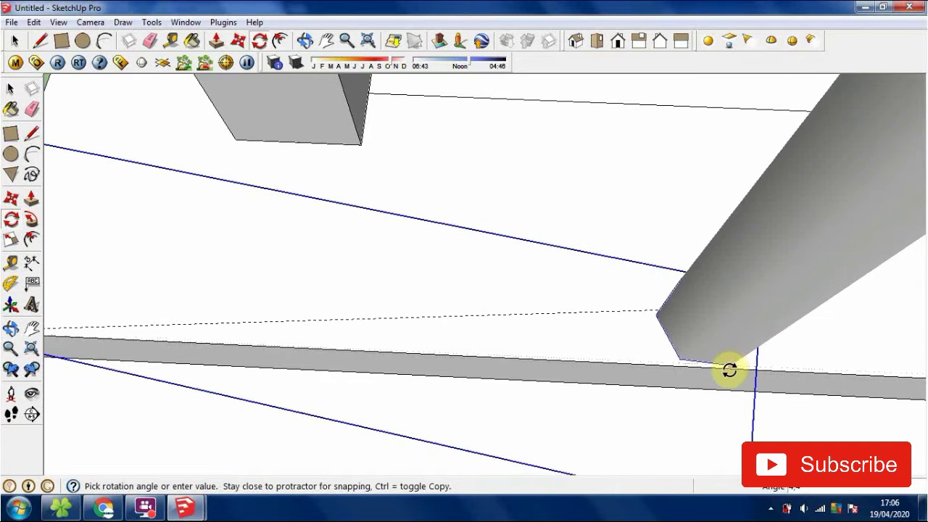
{"action": "left_click", "coordinate": [721, 369]}
Examine the ladder's feet on the upper step and its rungs against the frame and box
{"action": "scroll", "coordinate": [739, 312], "scroll_direction": "down", "scroll_amount": 3}
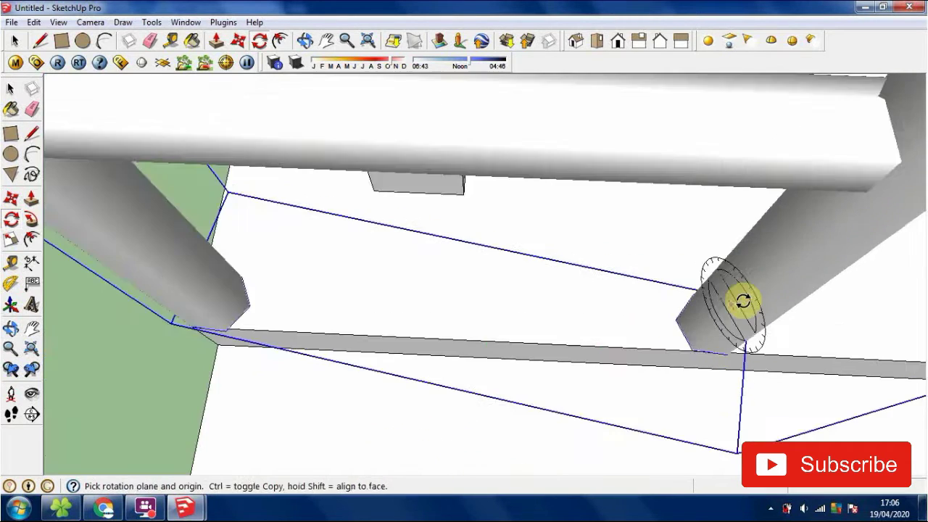
{"action": "scroll", "coordinate": [304, 332], "scroll_direction": "up", "scroll_amount": 3}
{"action": "middle_click_drag", "start_coordinate": [303, 332], "coordinate": [676, 244], "text": "shift"}
{"action": "scroll", "coordinate": [675, 245], "scroll_direction": "down", "scroll_amount": 3}
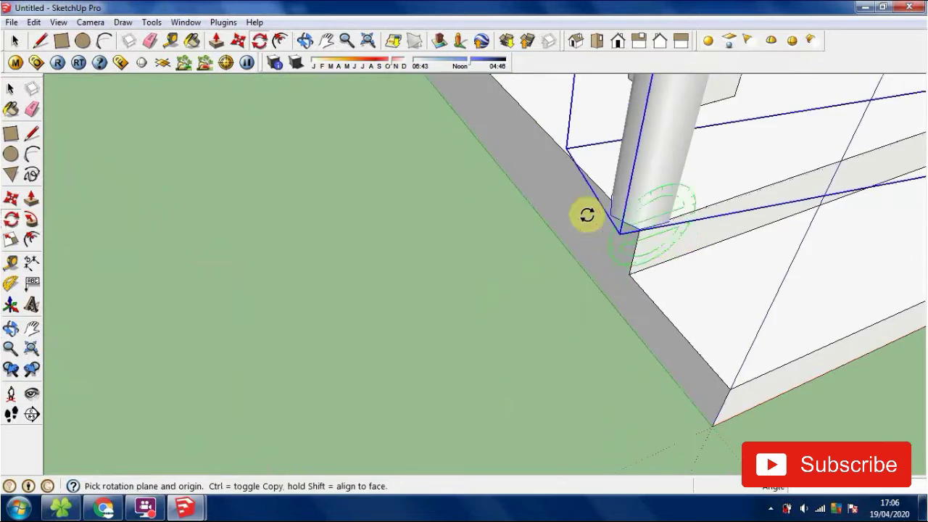
{"action": "middle_click_drag", "start_coordinate": [761, 268], "coordinate": [728, 499], "text": "shift"}
{"action": "middle_click_drag", "start_coordinate": [719, 274], "coordinate": [581, 501]}
{"action": "scroll", "coordinate": [590, 265], "scroll_direction": "down", "scroll_amount": 2}
{"action": "mouse_move", "coordinate": [590, 265]}
{"action": "middle_mouse_down", "text": "shift"}
{"action": "mouse_move", "coordinate": [585, 149]}
{"action": "mouse_move", "coordinate": [573, 269]}
{"action": "middle_mouse_up", "text": "shift"}
{"action": "middle_click_drag", "start_coordinate": [581, 348], "coordinate": [615, 26]}
{"action": "key", "text": "q"}
{"action": "key", "text": "c"}
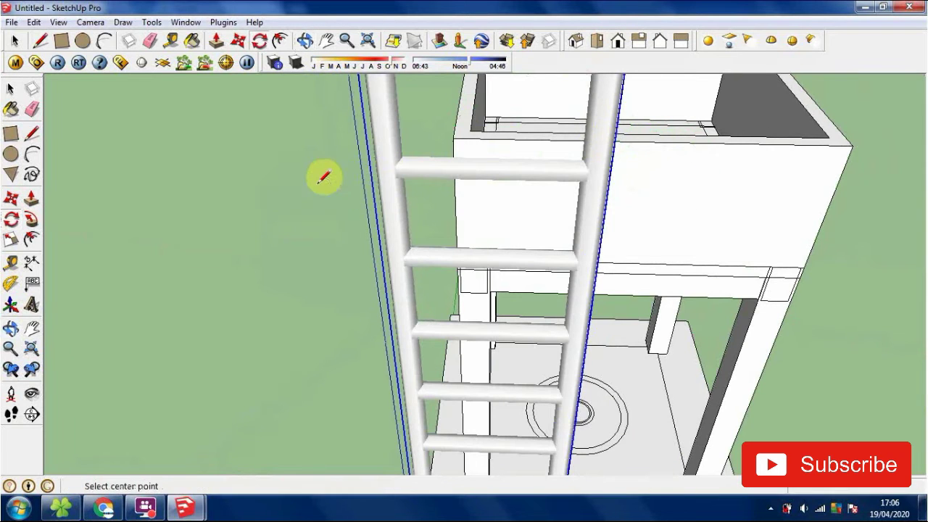
{"action": "left_click", "coordinate": [316, 179]}
{"action": "scroll", "coordinate": [314, 181], "scroll_direction": "down", "scroll_amount": 3}
{"action": "scroll", "coordinate": [232, 183], "scroll_direction": "down", "scroll_amount": 2}
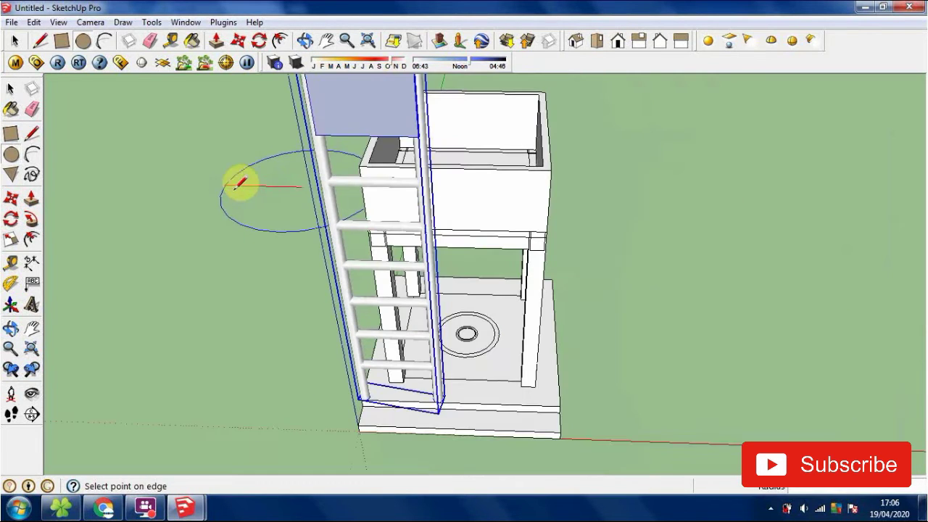
{"action": "key", "text": "Escape"}
Explode the ladder group and turn its geometry into a component with the default name and settings
{"action": "middle_click_drag", "start_coordinate": [266, 177], "coordinate": [416, 210]}
{"action": "scroll", "coordinate": [415, 209], "scroll_direction": "down", "scroll_amount": 1}
{"action": "middle_click_drag", "start_coordinate": [444, 172], "coordinate": [451, 265]}
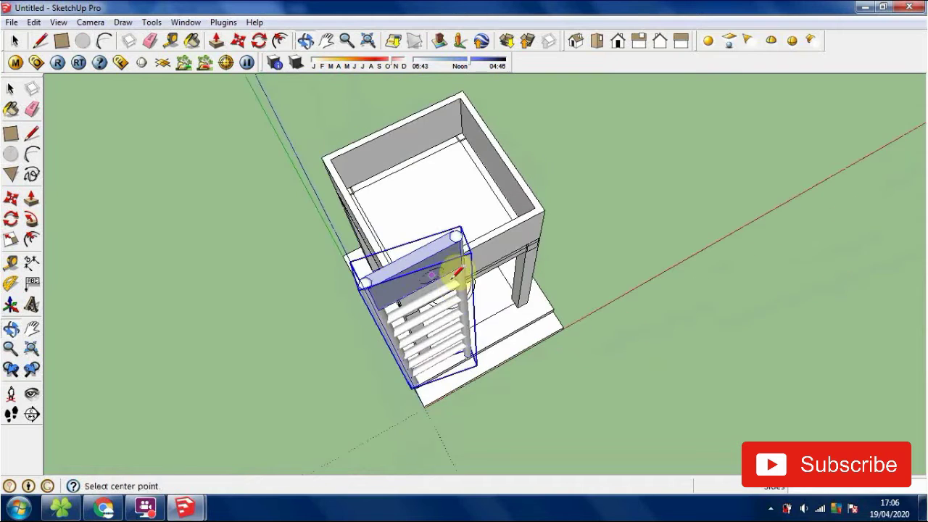
{"action": "key", "text": "space"}
{"action": "right_click", "coordinate": [408, 283]}
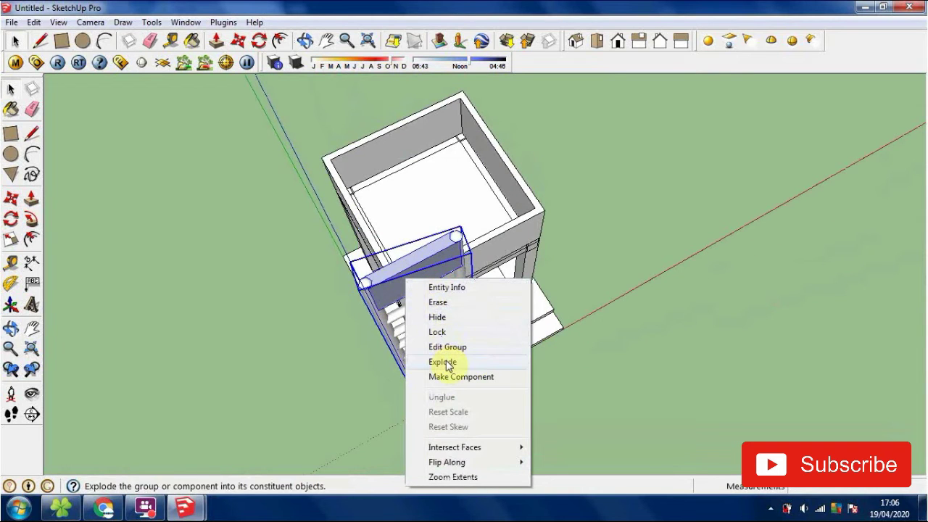
{"action": "left_click", "coordinate": [445, 362]}
{"action": "right_click", "coordinate": [410, 275]}
{"action": "left_click", "coordinate": [500, 160]}
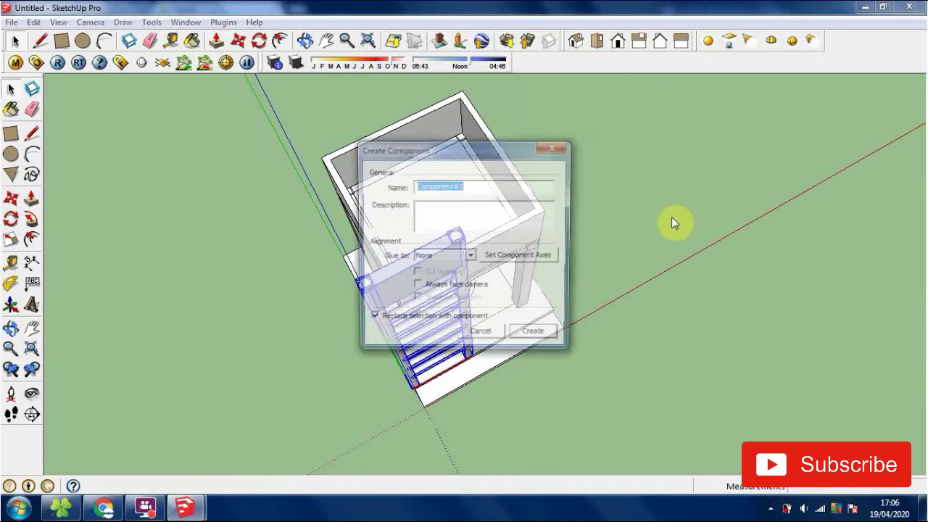
{"action": "key", "text": "Return"}
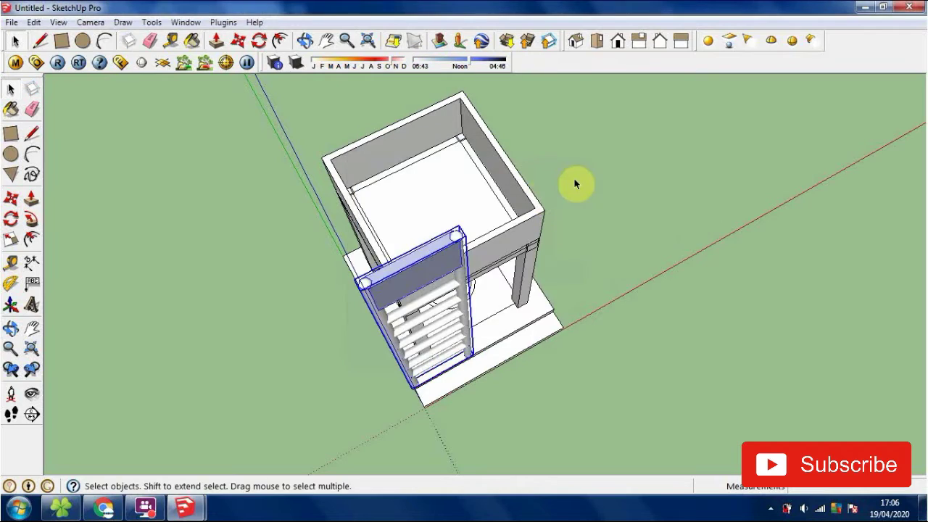
Move the ladder from the upper step's corner to the bottom corner of the near frame leg
{"action": "scroll", "coordinate": [412, 287], "scroll_direction": "up", "scroll_amount": 3}
{"action": "middle_click_drag", "start_coordinate": [411, 285], "coordinate": [500, 198]}
{"action": "scroll", "coordinate": [446, 371], "scroll_direction": "up", "scroll_amount": 3}
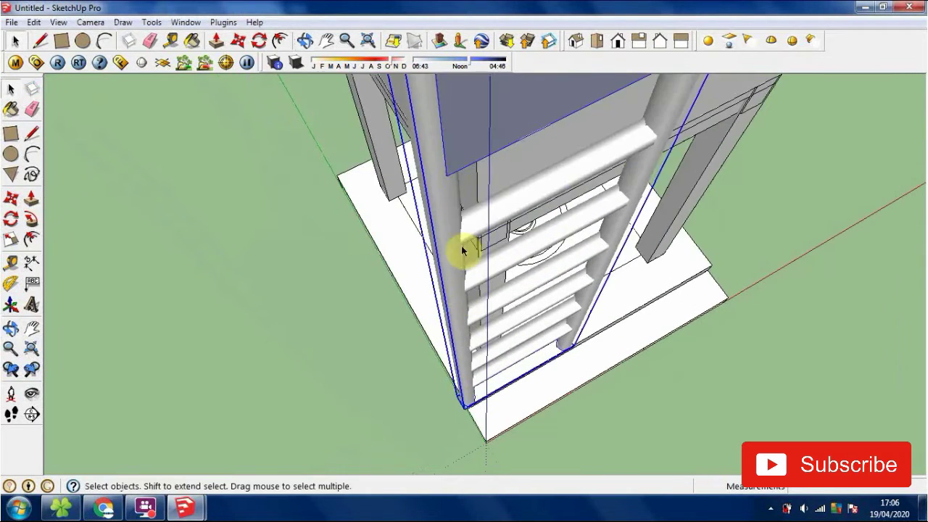
{"action": "middle_click_drag", "start_coordinate": [464, 248], "coordinate": [454, 315]}
{"action": "key", "text": "m"}
{"action": "scroll", "coordinate": [460, 456], "scroll_direction": "up", "scroll_amount": 3}
{"action": "scroll", "coordinate": [470, 436], "scroll_direction": "up", "scroll_amount": 1}
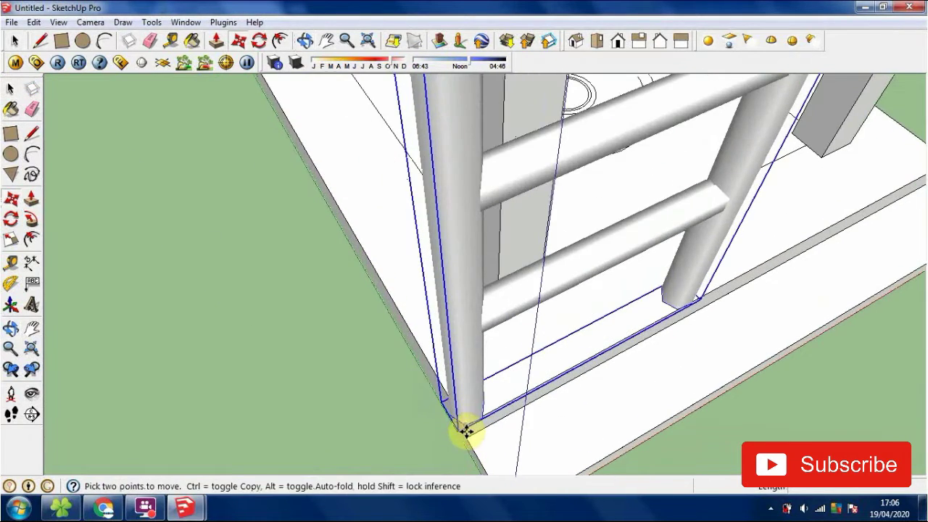
{"action": "left_click", "coordinate": [465, 430]}
{"action": "scroll", "coordinate": [557, 336], "scroll_direction": "down", "scroll_amount": 3}
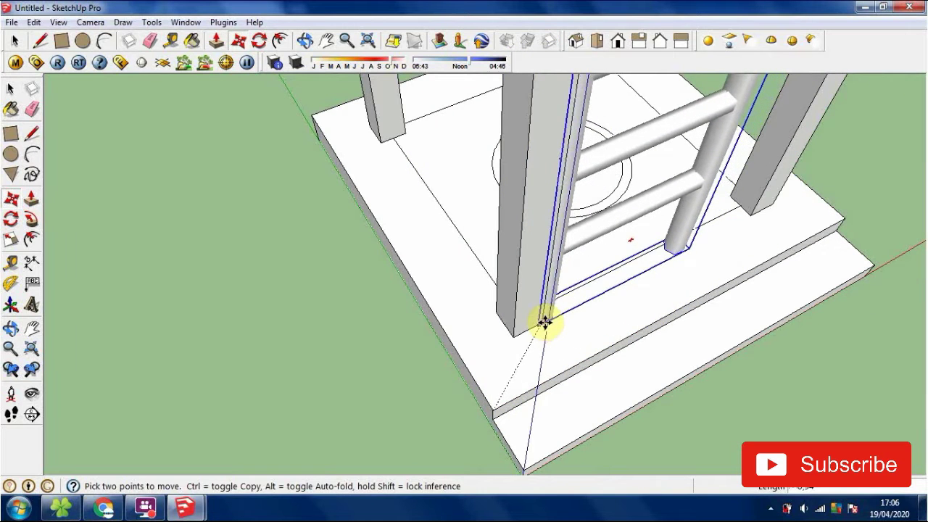
{"action": "scroll", "coordinate": [546, 316], "scroll_direction": "up", "scroll_amount": 5}
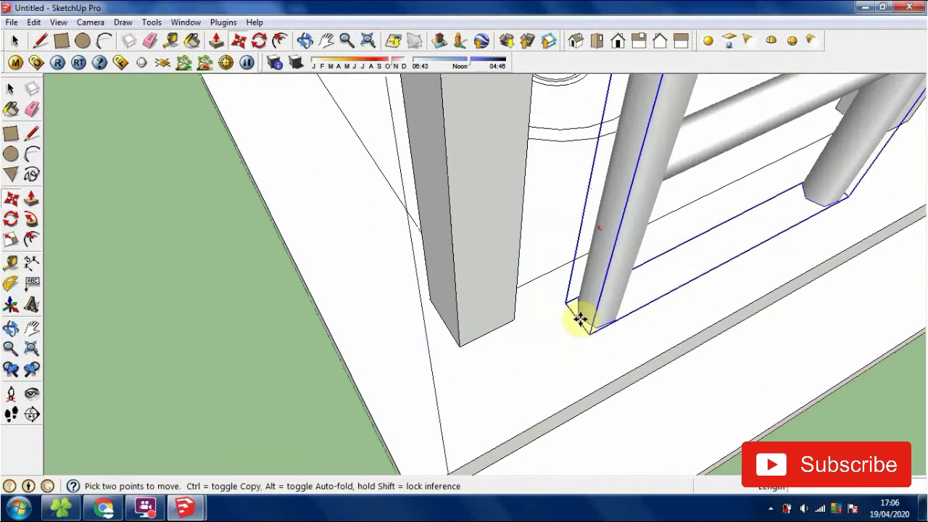
{"action": "left_click", "coordinate": [518, 321]}
Scale the ladder down uniformly so its top ends below the frame's top beam
{"action": "scroll", "coordinate": [539, 326], "scroll_direction": "down", "scroll_amount": 2}
{"action": "middle_click_drag", "start_coordinate": [616, 344], "coordinate": [636, 355]}
{"action": "scroll", "coordinate": [636, 355], "scroll_direction": "down", "scroll_amount": 2}
{"action": "key", "text": "s"}
{"action": "middle_click_drag", "start_coordinate": [638, 190], "coordinate": [578, 315], "text": "shift"}
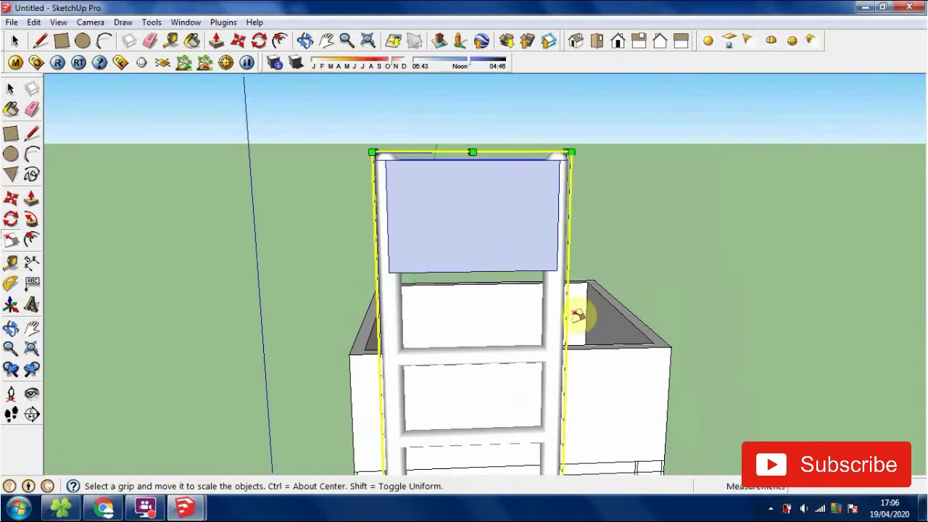
{"action": "middle_click_drag", "start_coordinate": [520, 289], "coordinate": [556, 62]}
{"action": "left_click_drag", "start_coordinate": [556, 63], "coordinate": [537, 261]}
Open the ladder component and delete the flat panel between the tops of its side rails
{"action": "middle_click_drag", "start_coordinate": [598, 317], "coordinate": [508, 288]}
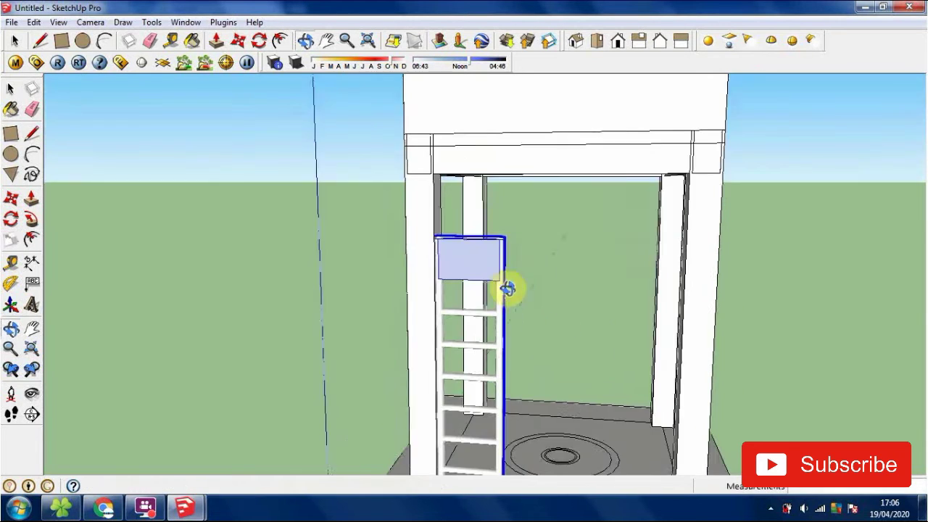
{"action": "key", "text": "space"}
{"action": "scroll", "coordinate": [469, 269], "scroll_direction": "up", "scroll_amount": 1}
{"action": "double_click", "coordinate": [464, 270]}
{"action": "right_click", "coordinate": [464, 267]}
{"action": "left_click", "coordinate": [392, 254]}
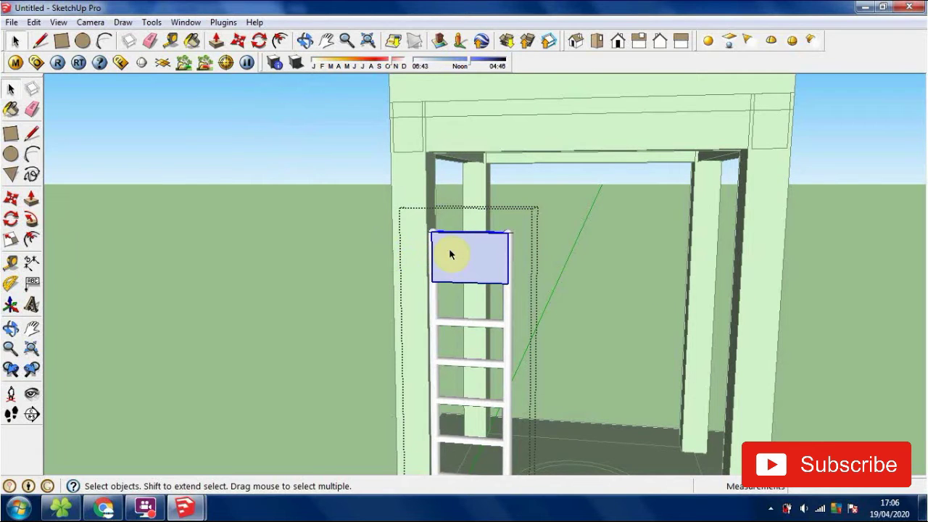
{"action": "key", "text": "Delete"}
Copy the ladder's top rung upward by one rung spacing and close the ladder component
{"action": "left_click", "coordinate": [490, 323]}
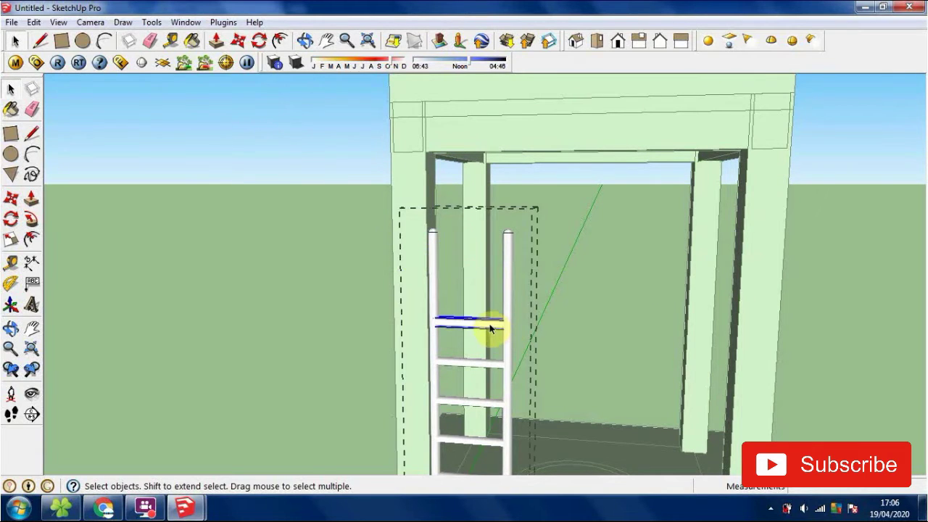
{"action": "scroll", "coordinate": [490, 328], "scroll_direction": "up", "scroll_amount": 2}
{"action": "key", "text": "m"}
{"action": "scroll", "coordinate": [512, 380], "scroll_direction": "up", "scroll_amount": 3}
{"action": "middle_click_drag", "start_coordinate": [512, 421], "coordinate": [379, 447]}
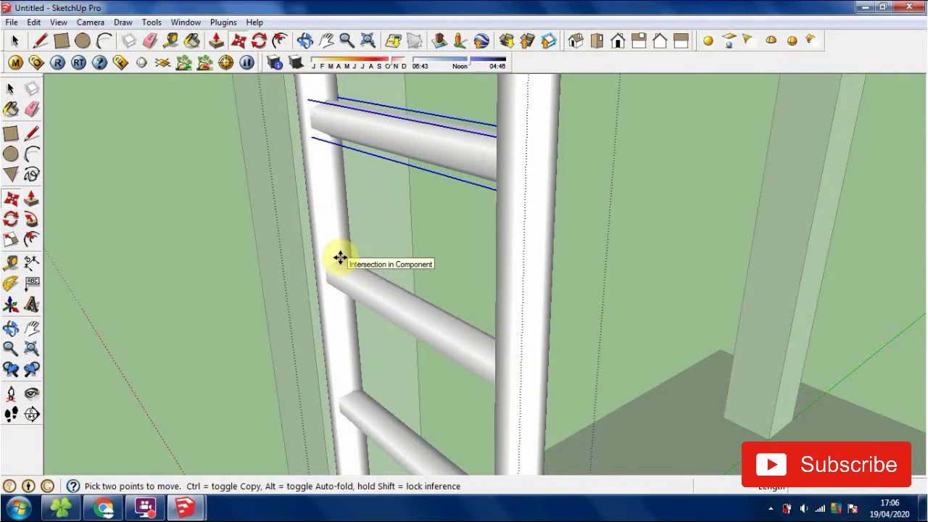
{"action": "scroll", "coordinate": [340, 258], "scroll_direction": "up", "scroll_amount": 4}
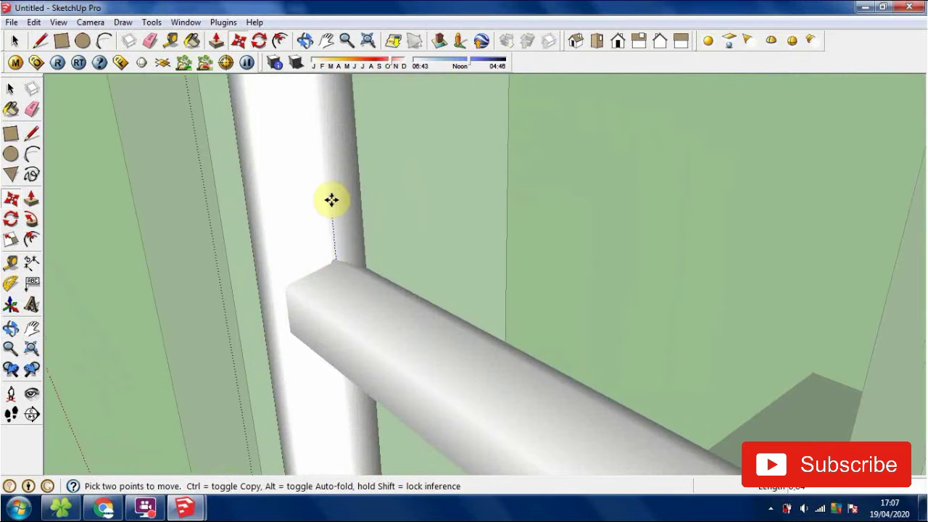
{"action": "scroll", "coordinate": [334, 246], "scroll_direction": "up", "scroll_amount": 4}
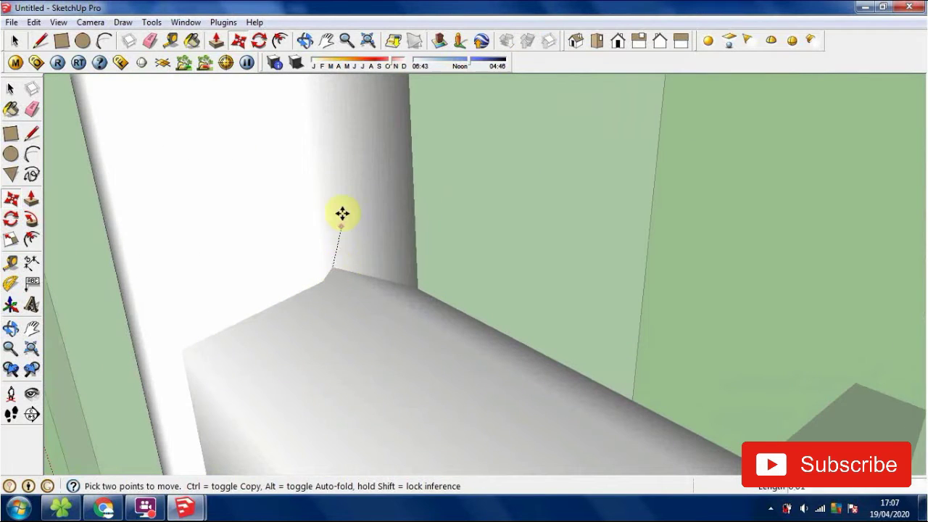
{"action": "scroll", "coordinate": [331, 272], "scroll_direction": "up", "scroll_amount": 2}
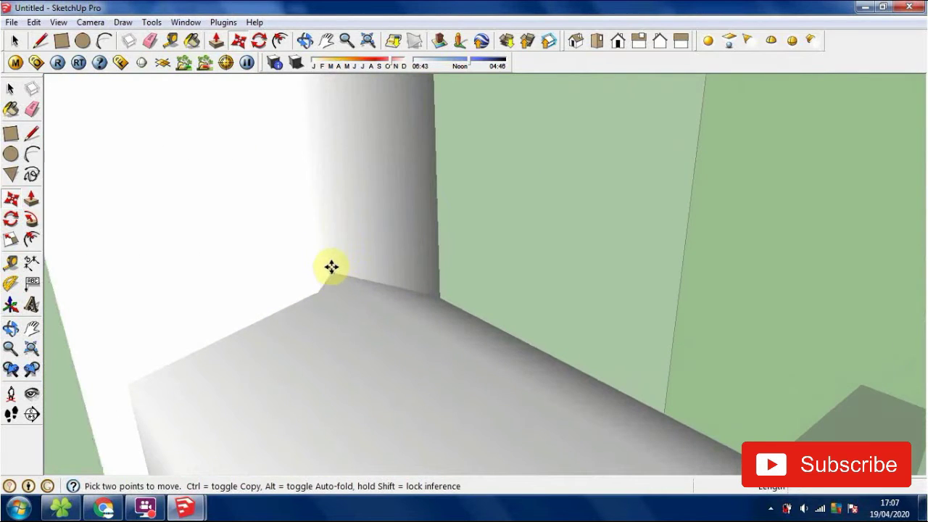
{"action": "left_click", "coordinate": [332, 270]}
{"action": "key", "text": "ctrl"}
{"action": "scroll", "coordinate": [356, 243], "scroll_direction": "down", "scroll_amount": 5}
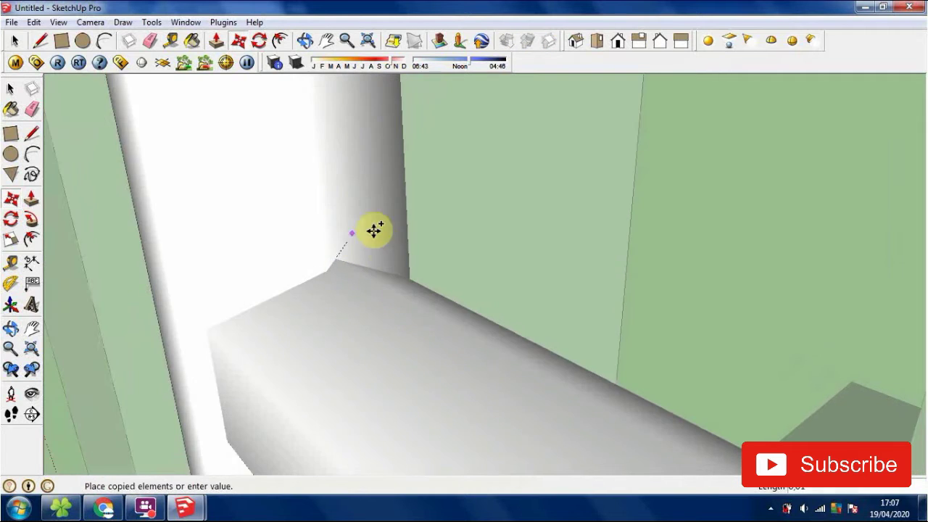
{"action": "middle_click_drag", "start_coordinate": [355, 160], "coordinate": [367, 259]}
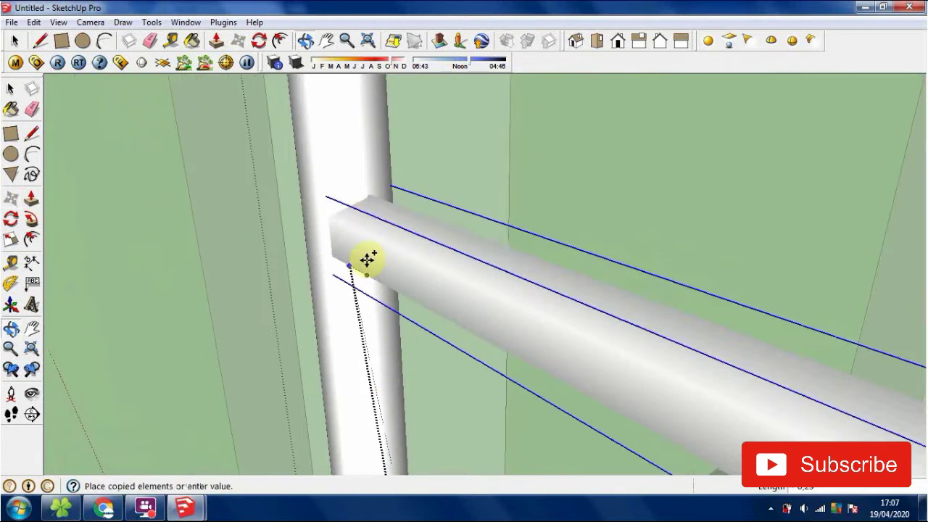
{"action": "left_click", "coordinate": [371, 190]}
{"action": "scroll", "coordinate": [400, 228], "scroll_direction": "down", "scroll_amount": 8}
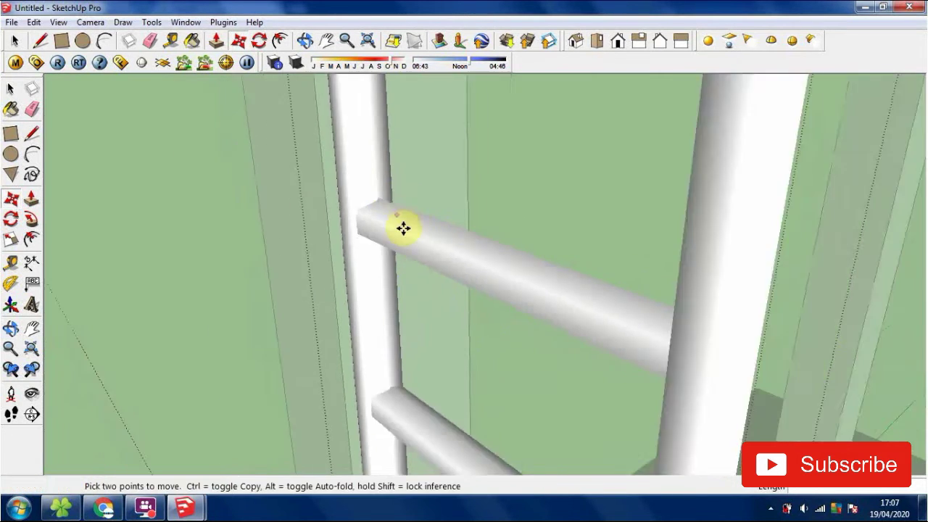
{"action": "middle_click_drag", "start_coordinate": [425, 222], "coordinate": [396, 210]}
{"action": "key", "text": "space"}
{"action": "left_click", "coordinate": [501, 249]}
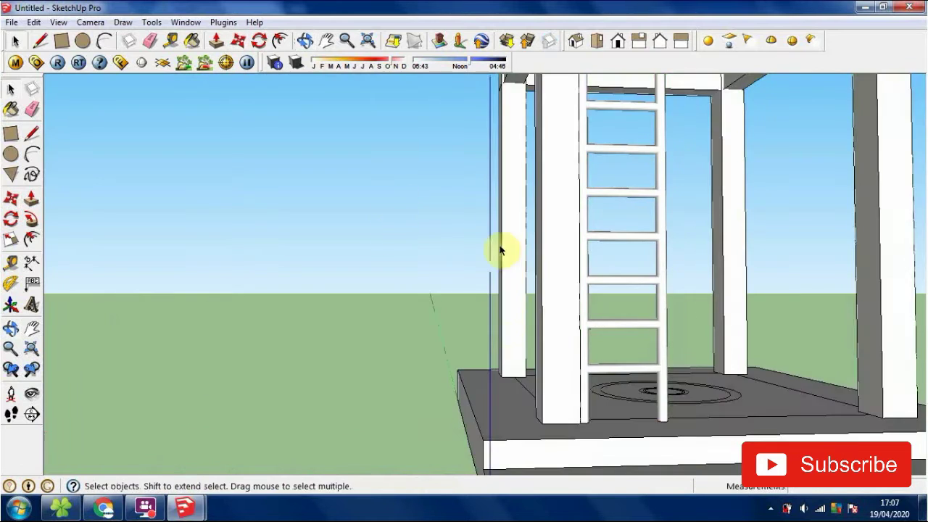
Stretch the ladder's two side rails with their end caps upward inside the component, leaving the rungs unscaled
{"action": "middle_click_drag", "start_coordinate": [501, 248], "coordinate": [516, 365]}
{"action": "scroll", "coordinate": [617, 304], "scroll_direction": "down", "scroll_amount": 3}
{"action": "middle_click_drag", "start_coordinate": [653, 290], "coordinate": [463, 282], "text": "shift"}
{"action": "scroll", "coordinate": [414, 269], "scroll_direction": "up", "scroll_amount": 2}
{"action": "left_click", "coordinate": [415, 269]}
{"action": "scroll", "coordinate": [410, 288], "scroll_direction": "up", "scroll_amount": 3}
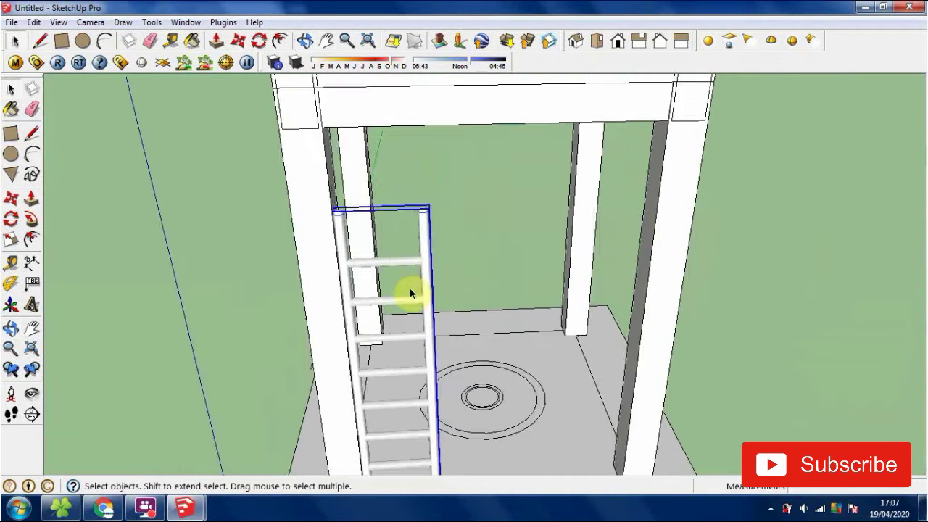
{"action": "scroll", "coordinate": [432, 295], "scroll_direction": "up", "scroll_amount": 3}
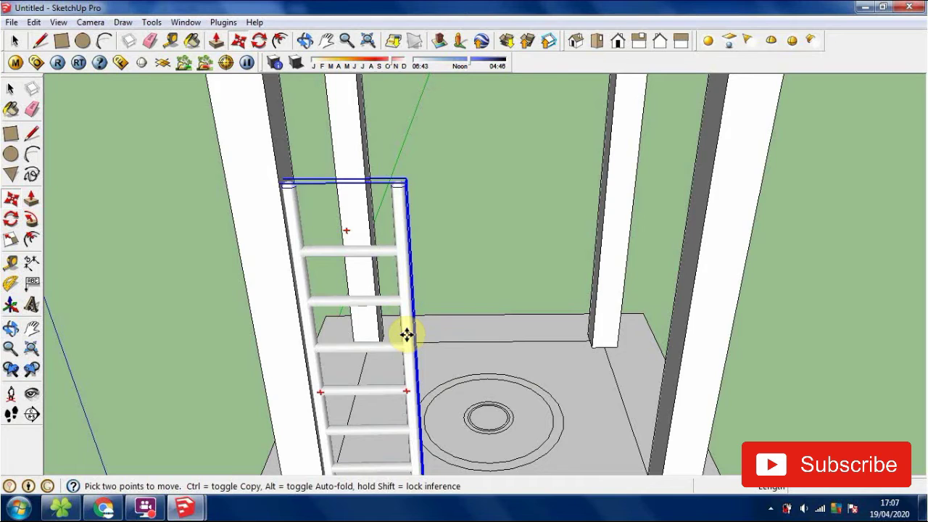
{"action": "scroll", "coordinate": [392, 319], "scroll_direction": "down", "scroll_amount": 3}
{"action": "scroll", "coordinate": [402, 276], "scroll_direction": "up", "scroll_amount": 3}
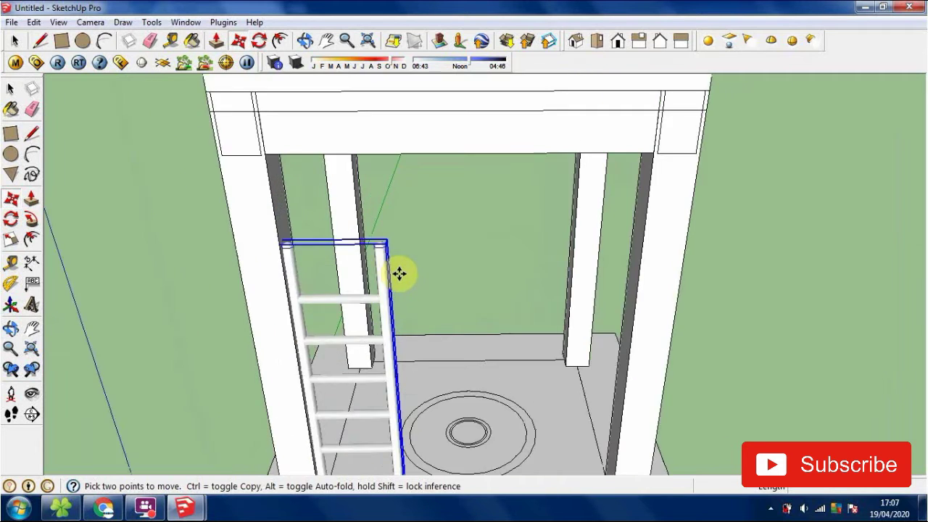
{"action": "scroll", "coordinate": [394, 315], "scroll_direction": "down", "scroll_amount": 3}
{"action": "scroll", "coordinate": [391, 317], "scroll_direction": "up", "scroll_amount": 2}
{"action": "scroll", "coordinate": [392, 319], "scroll_direction": "up", "scroll_amount": 5}
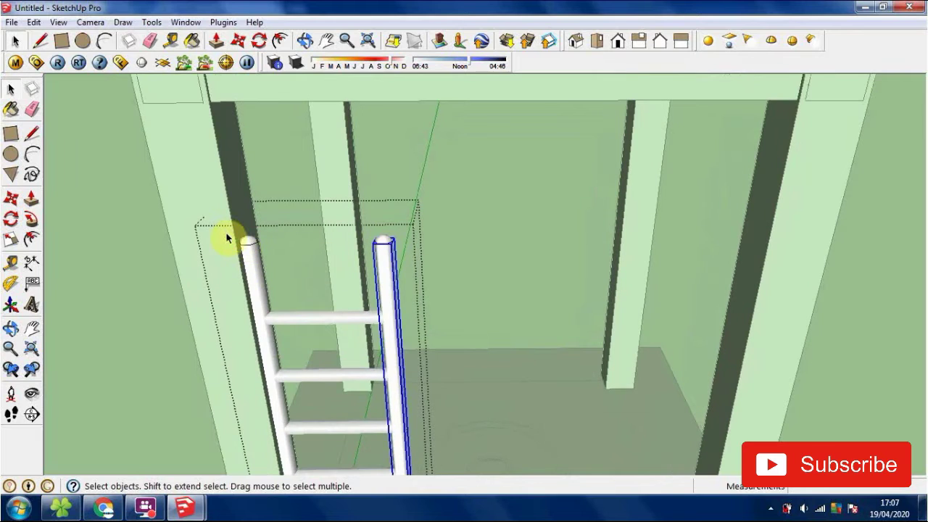
{"action": "left_click_drag", "start_coordinate": [426, 295], "coordinate": [428, 293]}
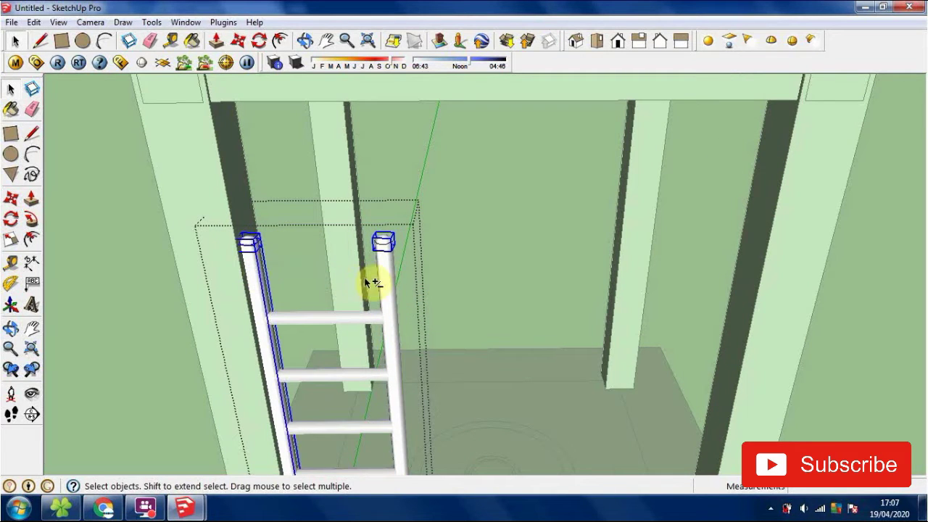
{"action": "middle_click_drag", "start_coordinate": [383, 290], "coordinate": [389, 311]}
{"action": "key", "text": "s"}
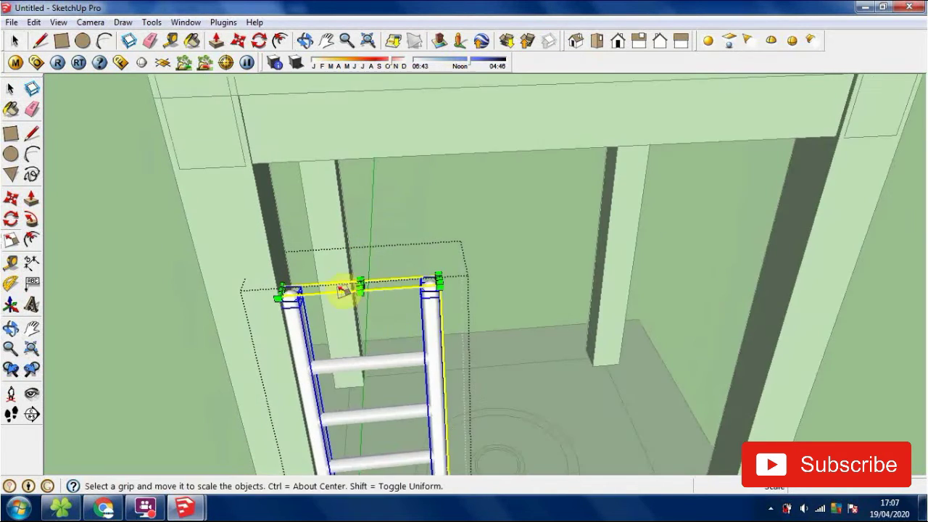
{"action": "left_click_drag", "start_coordinate": [361, 242], "coordinate": [358, 158]}
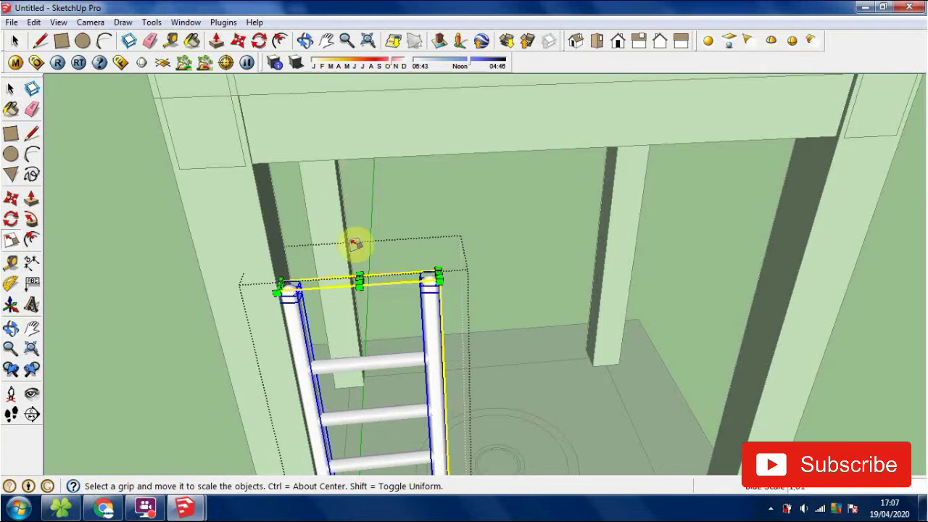
{"action": "left_click_drag", "start_coordinate": [355, 275], "coordinate": [356, 155]}
Move the whole ladder slightly outward from the frame leg toward the front edge of the upper step
{"action": "middle_click_drag", "start_coordinate": [356, 155], "coordinate": [436, 385]}
{"action": "key", "text": "space"}
{"action": "left_click", "coordinate": [400, 272]}
{"action": "key", "text": "m"}
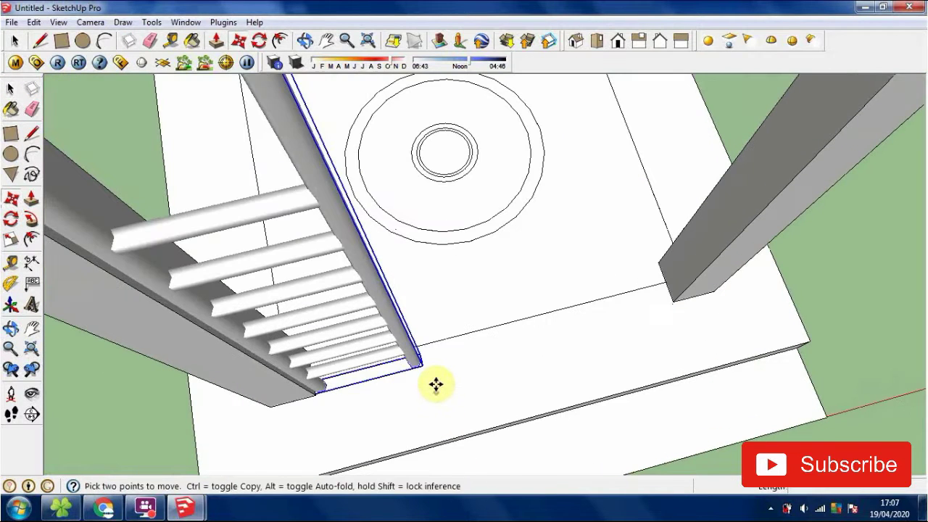
{"action": "left_click", "coordinate": [441, 395]}
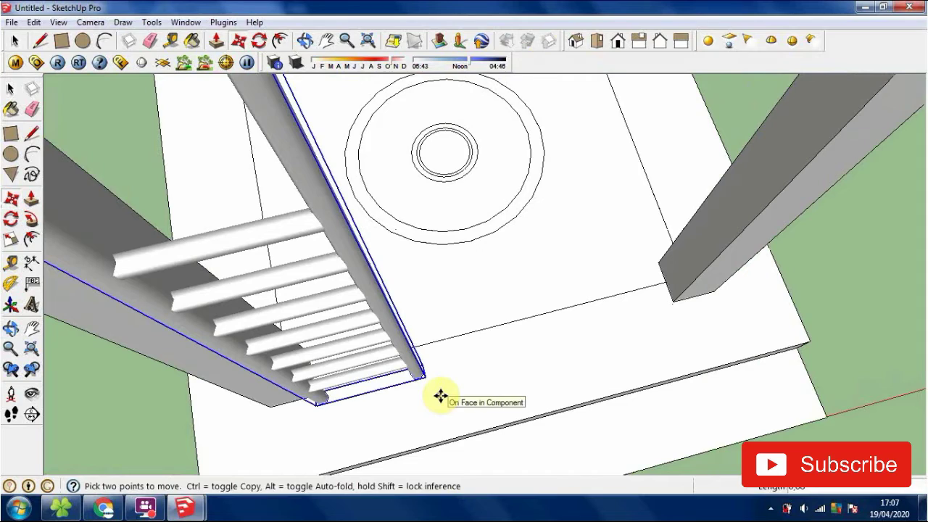
Copy six of the ladder's rungs upward inside the component at the existing spacing to fill the extended rails
{"action": "middle_click_drag", "start_coordinate": [441, 394], "coordinate": [336, 343]}
{"action": "scroll", "coordinate": [337, 343], "scroll_direction": "up", "scroll_amount": 1}
{"action": "key", "text": "space"}
{"action": "scroll", "coordinate": [341, 310], "scroll_direction": "up", "scroll_amount": 3}
{"action": "double_click", "coordinate": [348, 301]}
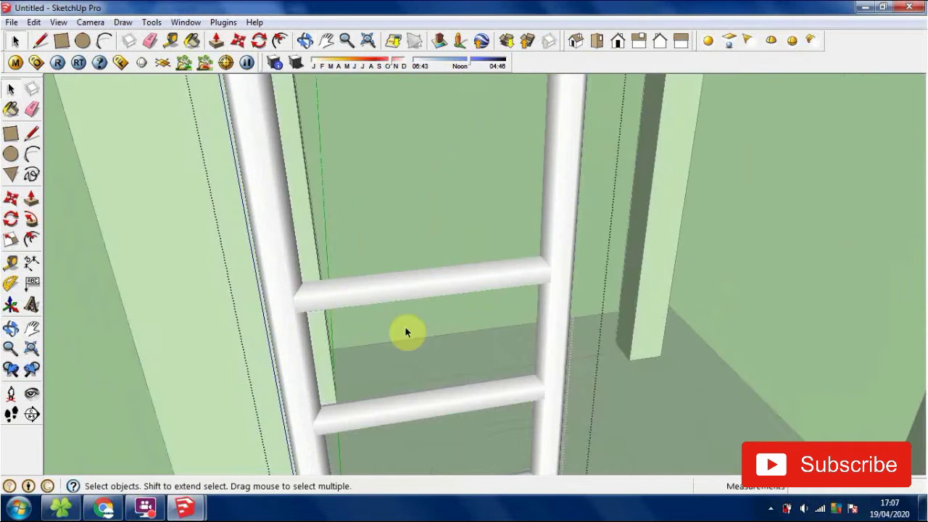
{"action": "middle_click_drag", "start_coordinate": [405, 327], "coordinate": [304, 191]}
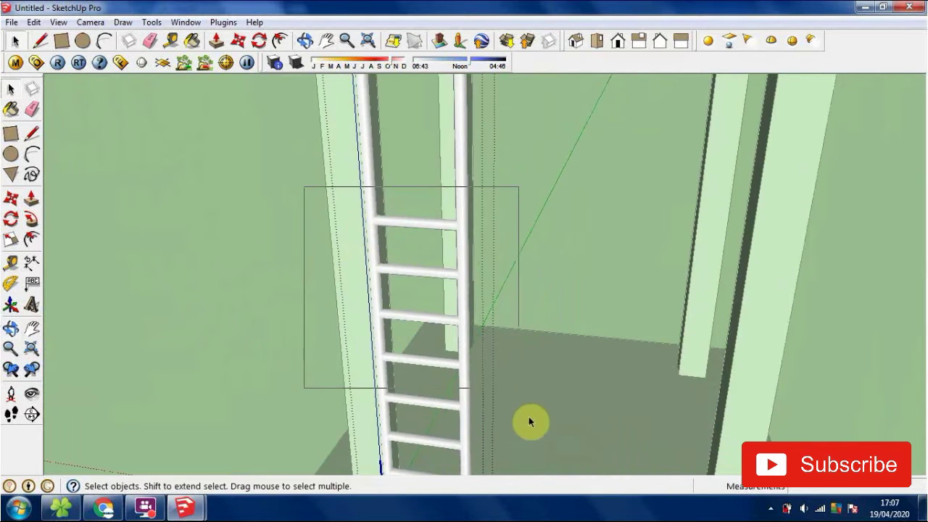
{"action": "left_click_drag", "start_coordinate": [537, 460], "coordinate": [537, 460]}
{"action": "scroll", "coordinate": [375, 426], "scroll_direction": "up", "scroll_amount": 5}
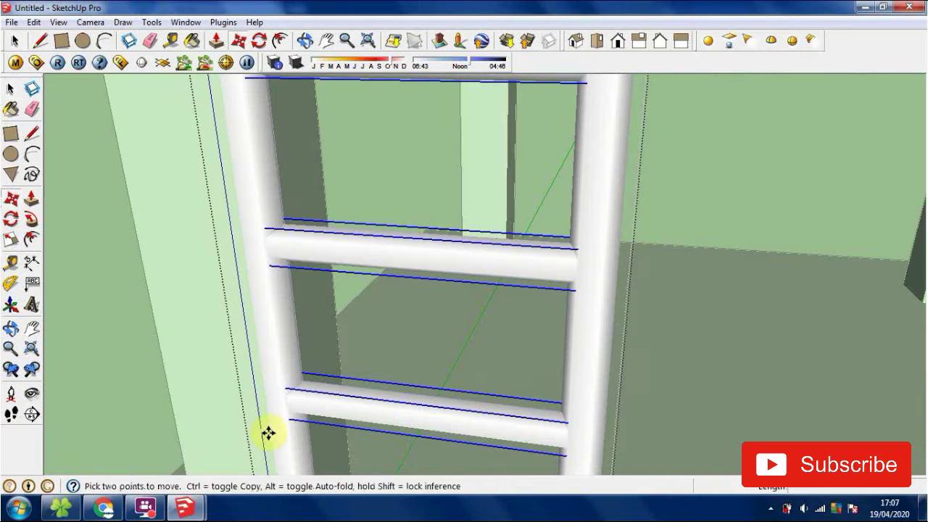
{"action": "middle_click_drag", "start_coordinate": [269, 433], "coordinate": [253, 284]}
{"action": "scroll", "coordinate": [301, 353], "scroll_direction": "up", "scroll_amount": 10}
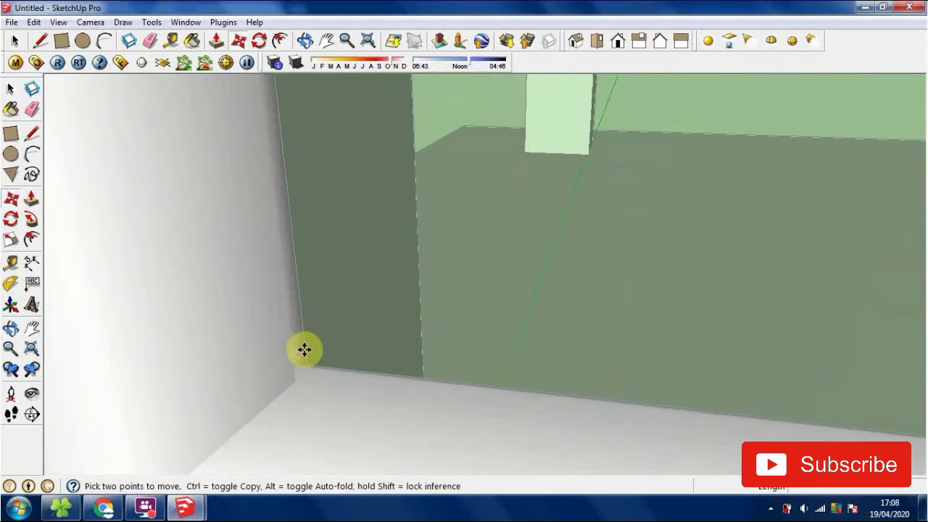
{"action": "middle_click_drag", "start_coordinate": [304, 350], "coordinate": [239, 327]}
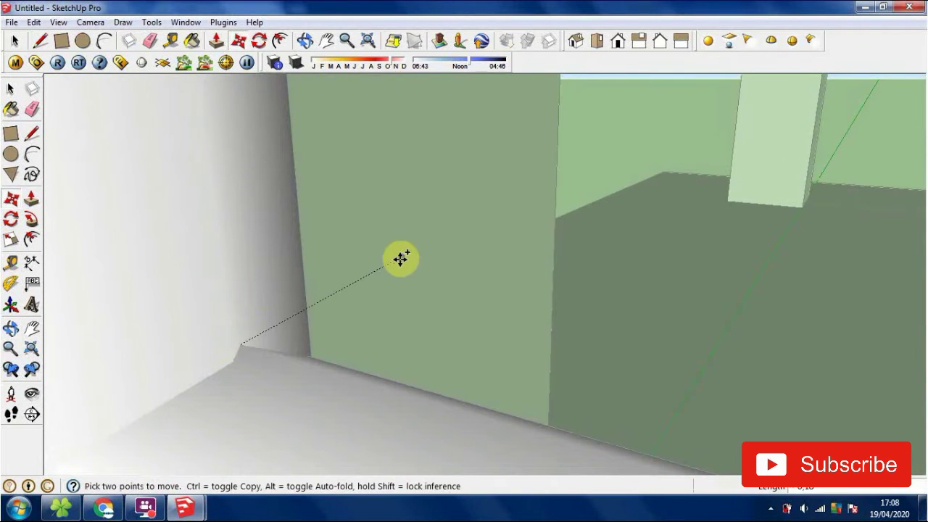
{"action": "scroll", "coordinate": [424, 290], "scroll_direction": "down", "scroll_amount": 10}
{"action": "middle_click_drag", "start_coordinate": [466, 300], "coordinate": [446, 516]}
{"action": "scroll", "coordinate": [425, 461], "scroll_direction": "down", "scroll_amount": 2}
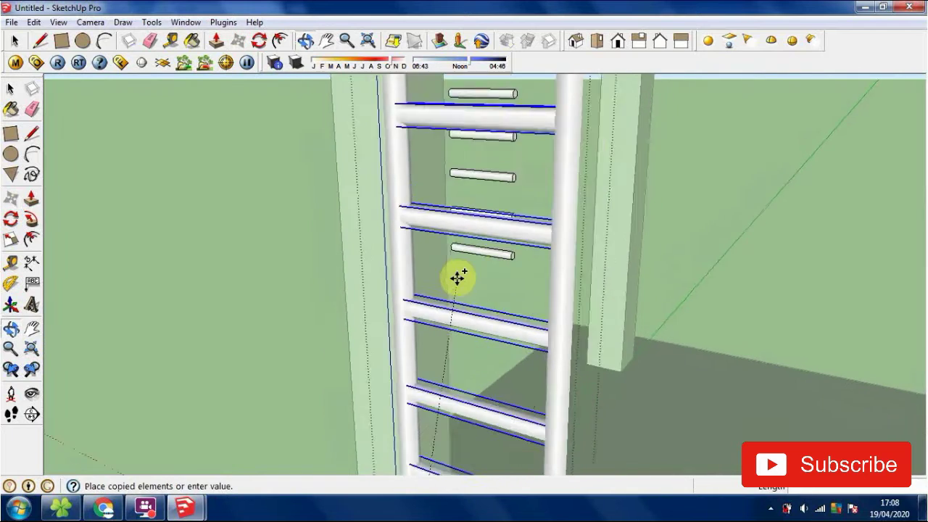
{"action": "scroll", "coordinate": [441, 140], "scroll_direction": "down", "scroll_amount": 3}
{"action": "middle_click_drag", "start_coordinate": [442, 141], "coordinate": [472, 307]}
{"action": "scroll", "coordinate": [442, 400], "scroll_direction": "up", "scroll_amount": 5}
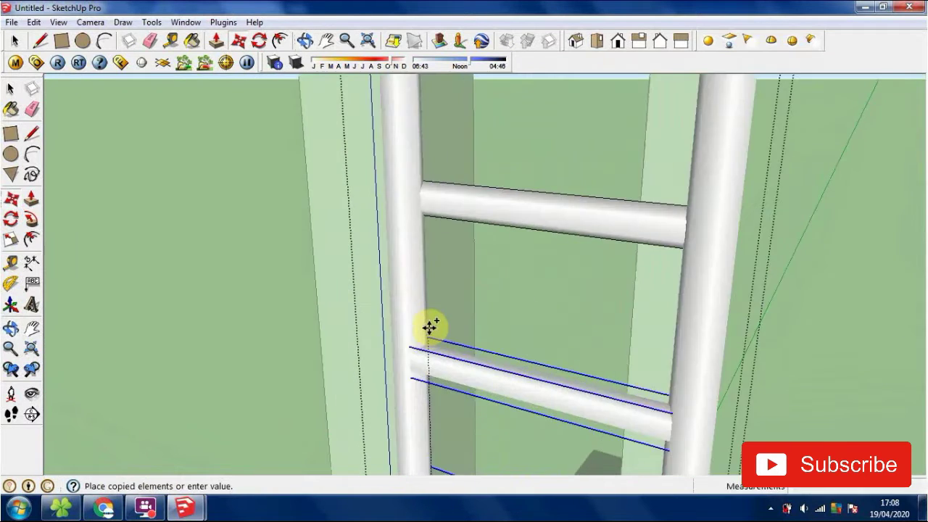
{"action": "scroll", "coordinate": [431, 328], "scroll_direction": "up", "scroll_amount": 8}
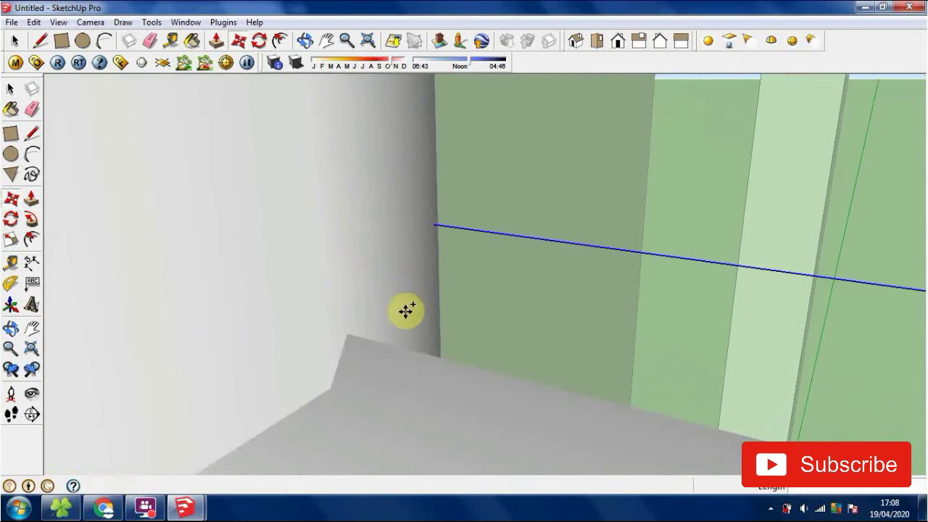
{"action": "scroll", "coordinate": [347, 330], "scroll_direction": "down", "scroll_amount": 10}
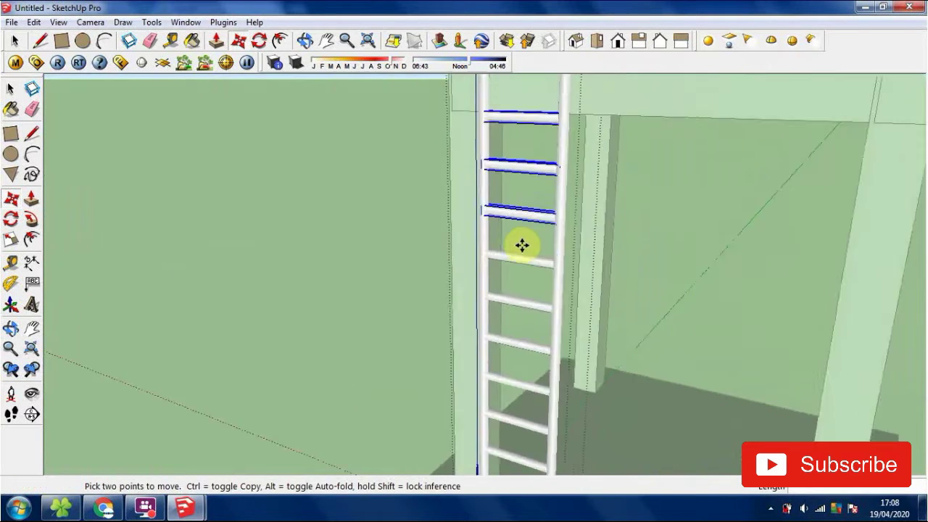
{"action": "scroll", "coordinate": [522, 245], "scroll_direction": "down", "scroll_amount": 3}
{"action": "middle_click_drag", "start_coordinate": [522, 226], "coordinate": [522, 375], "text": "shift"}
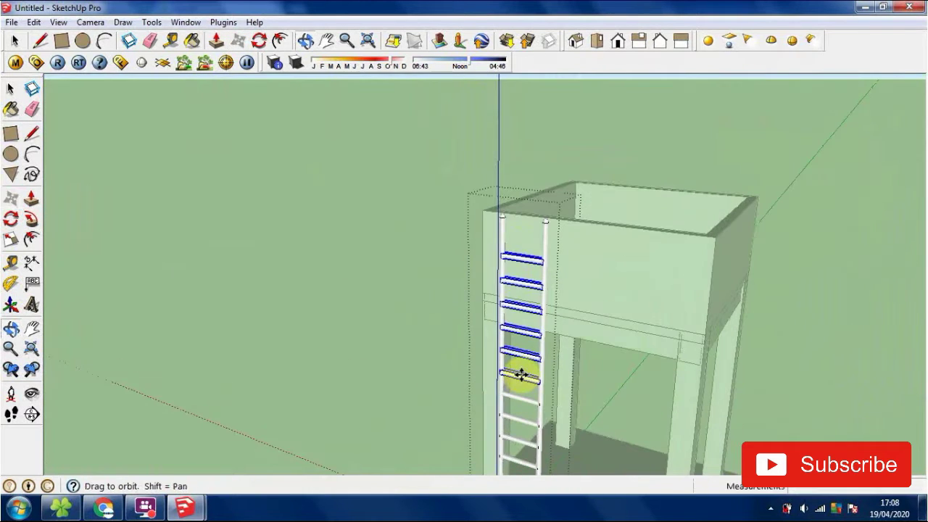
Delete the two topmost rungs inside the ladder component and close the component
{"action": "key", "text": "space"}
{"action": "left_click", "coordinate": [371, 266]}
{"action": "scroll", "coordinate": [527, 310], "scroll_direction": "up", "scroll_amount": 2}
{"action": "scroll", "coordinate": [482, 271], "scroll_direction": "up", "scroll_amount": 1}
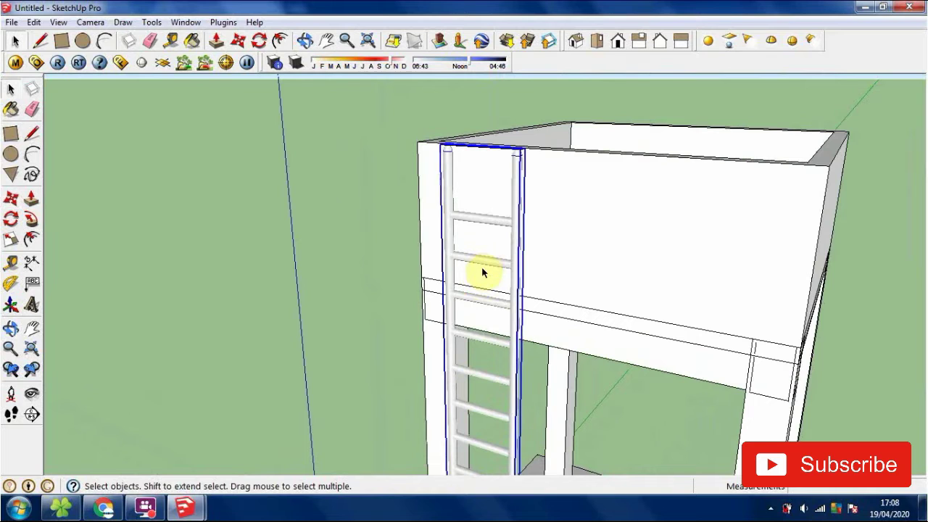
{"action": "double_click", "coordinate": [487, 264]}
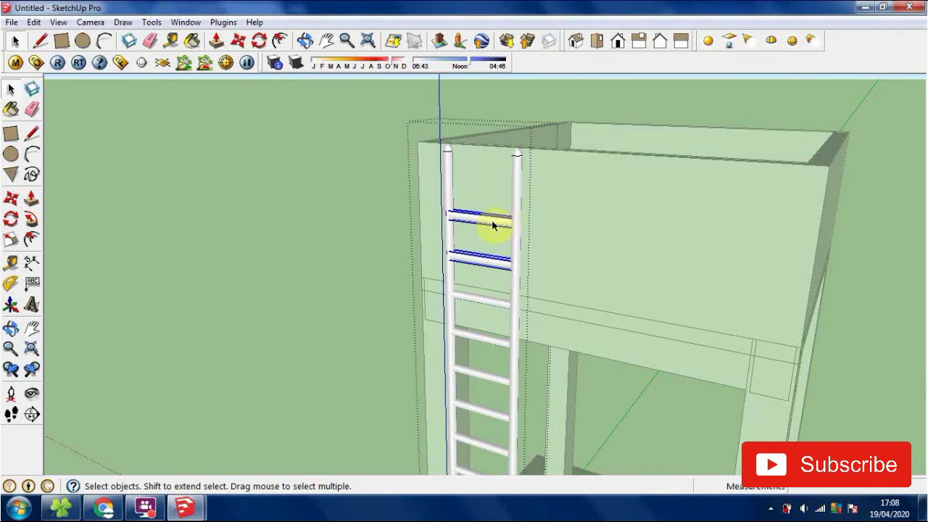
{"action": "left_click", "coordinate": [293, 106]}
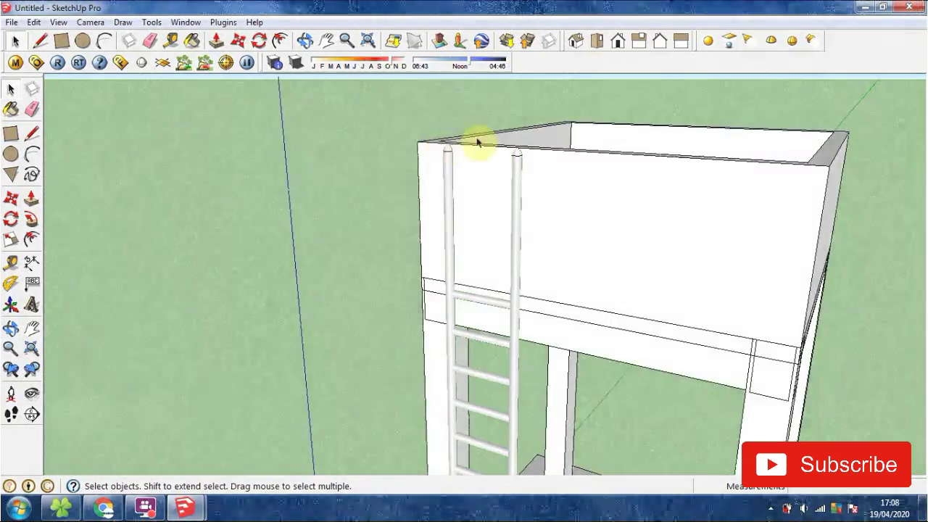
Draw a vertical line up the box's inner wall on the ladder side, from the corner column's edge to the wall's top edge
{"action": "scroll", "coordinate": [476, 141], "scroll_direction": "up", "scroll_amount": 3}
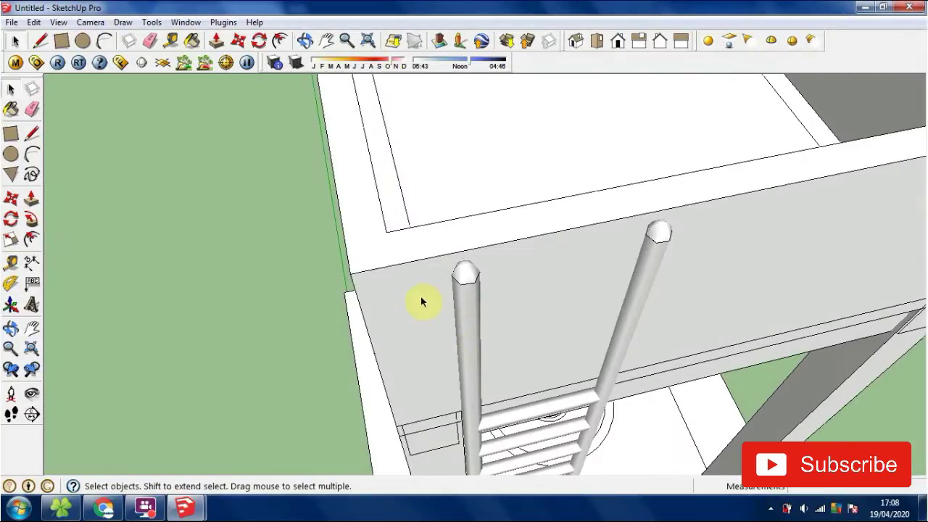
{"action": "left_click", "coordinate": [421, 299]}
{"action": "scroll", "coordinate": [460, 404], "scroll_direction": "up", "scroll_amount": 3}
{"action": "middle_click_drag", "start_coordinate": [452, 386], "coordinate": [529, 307]}
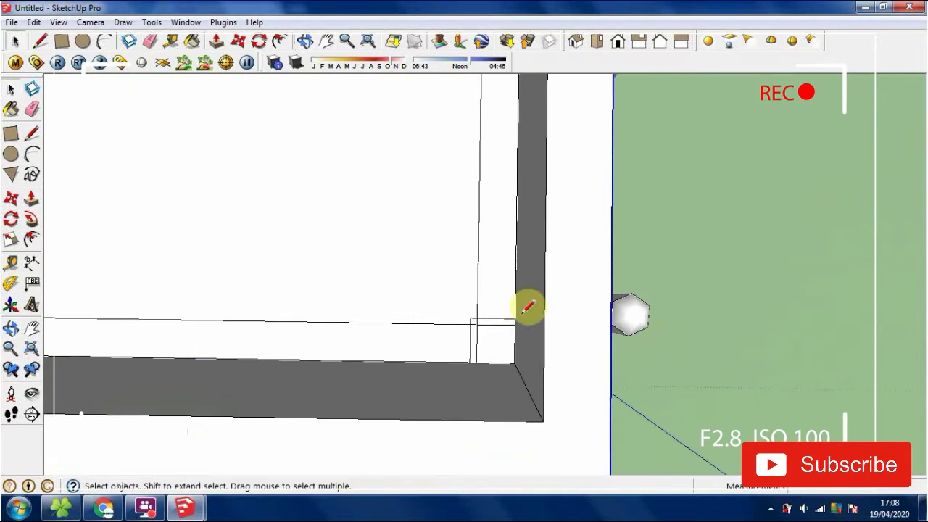
{"action": "key", "text": "l"}
{"action": "scroll", "coordinate": [517, 316], "scroll_direction": "up", "scroll_amount": 1}
{"action": "left_click", "coordinate": [514, 317]}
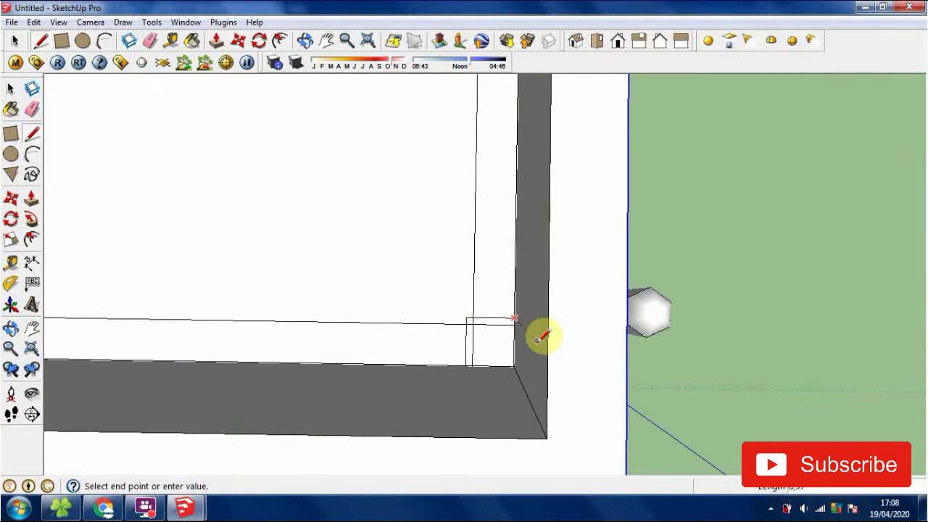
{"action": "middle_click_drag", "start_coordinate": [543, 338], "coordinate": [447, 266]}
{"action": "middle_click_drag", "start_coordinate": [556, 292], "coordinate": [605, 199]}
{"action": "left_click", "coordinate": [534, 300]}
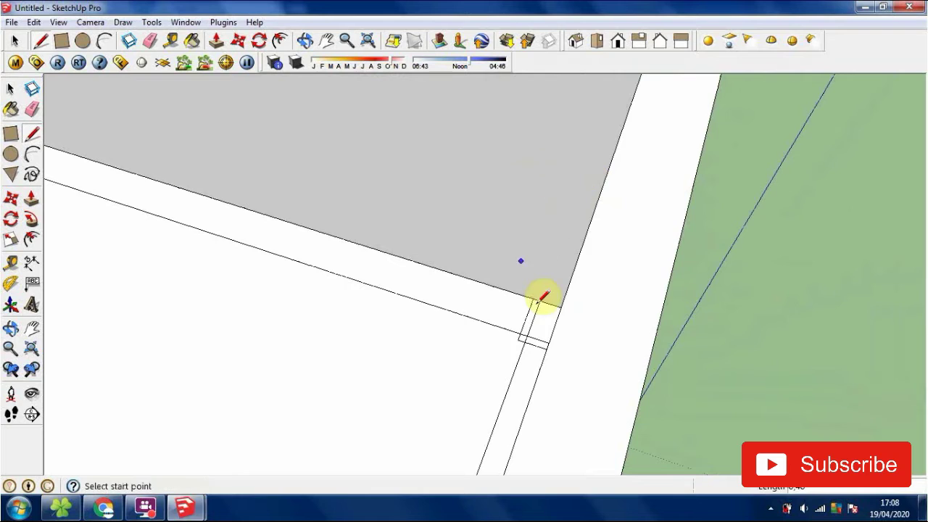
{"action": "middle_click_drag", "start_coordinate": [535, 303], "coordinate": [624, 256]}
{"action": "left_click", "coordinate": [540, 274]}
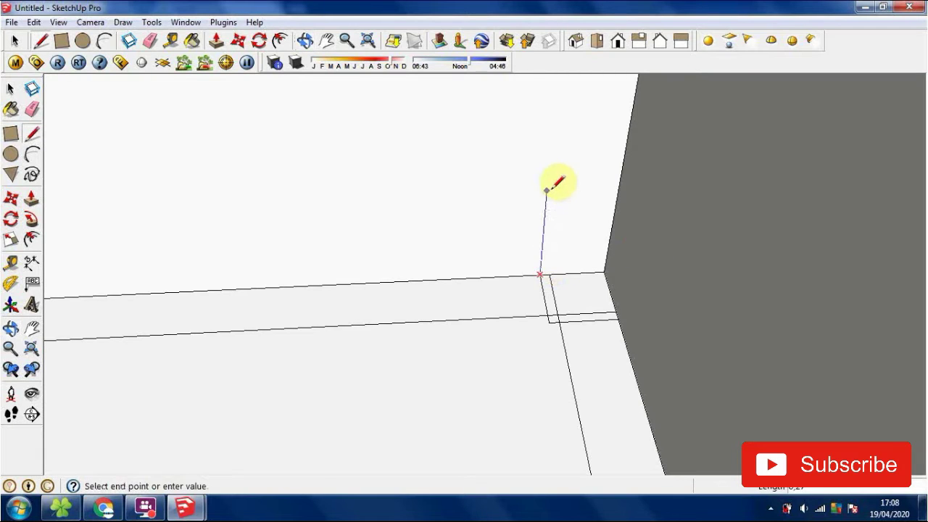
{"action": "middle_click_drag", "start_coordinate": [547, 190], "coordinate": [597, 263]}
{"action": "left_click", "coordinate": [613, 140]}
Draw a second vertical line on the same inner wall, just beyond the ladder's other rail, from floor to top edge
{"action": "left_click", "coordinate": [593, 276]}
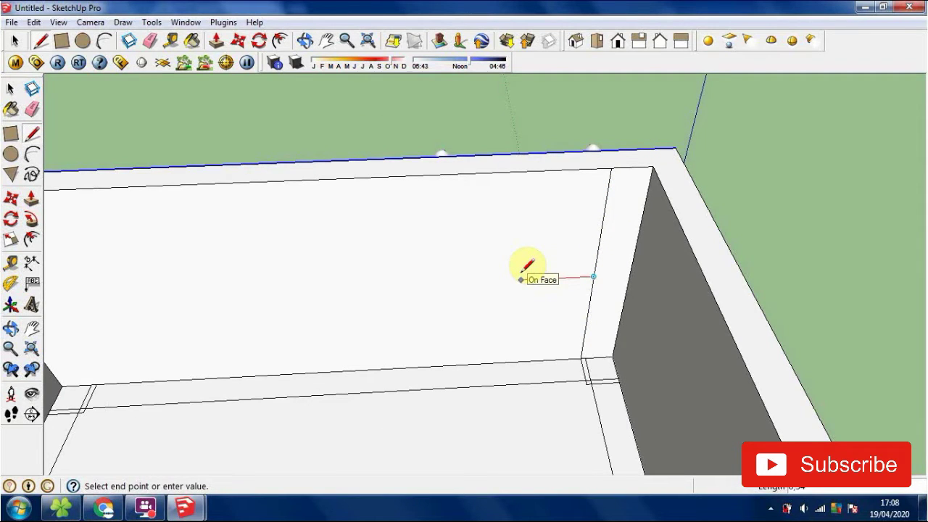
{"action": "key", "text": "Escape"}
{"action": "left_click", "coordinate": [581, 358]}
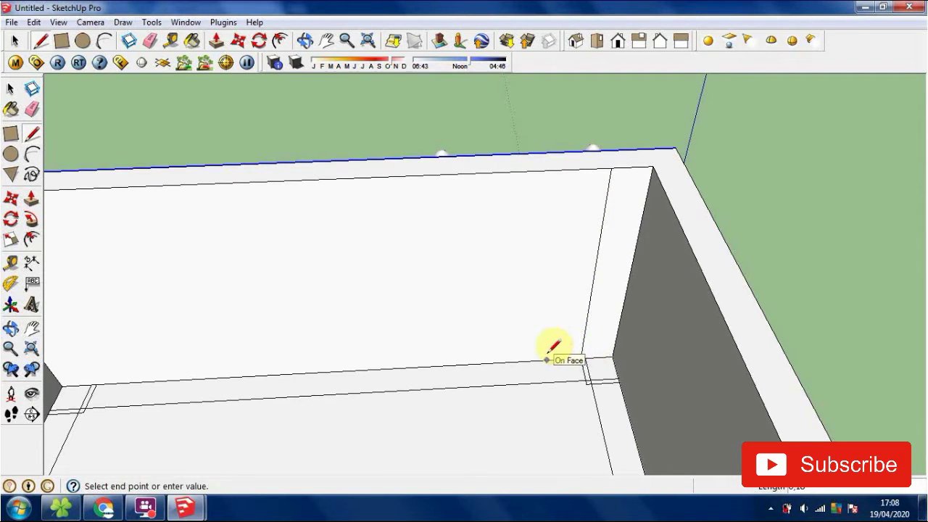
{"action": "left_click", "coordinate": [547, 360]}
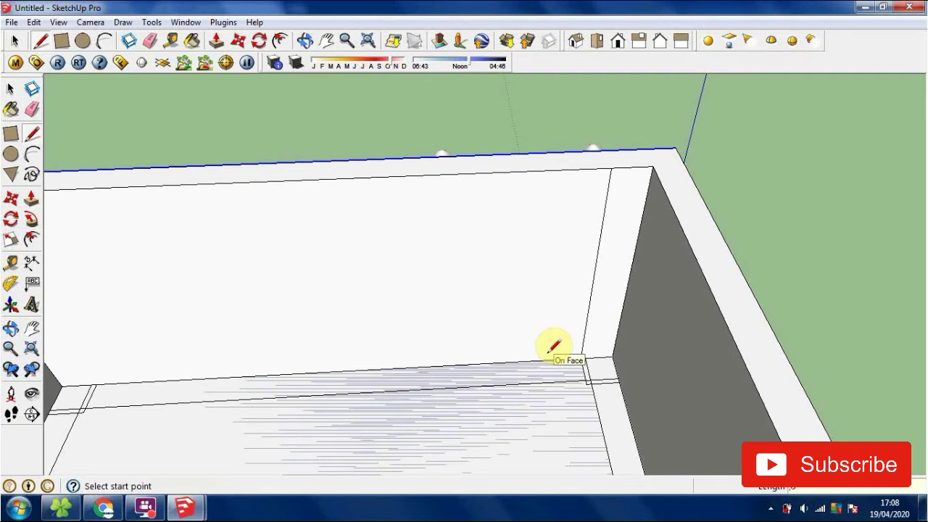
{"action": "left_click", "coordinate": [429, 366]}
{"action": "left_click", "coordinate": [413, 176]}
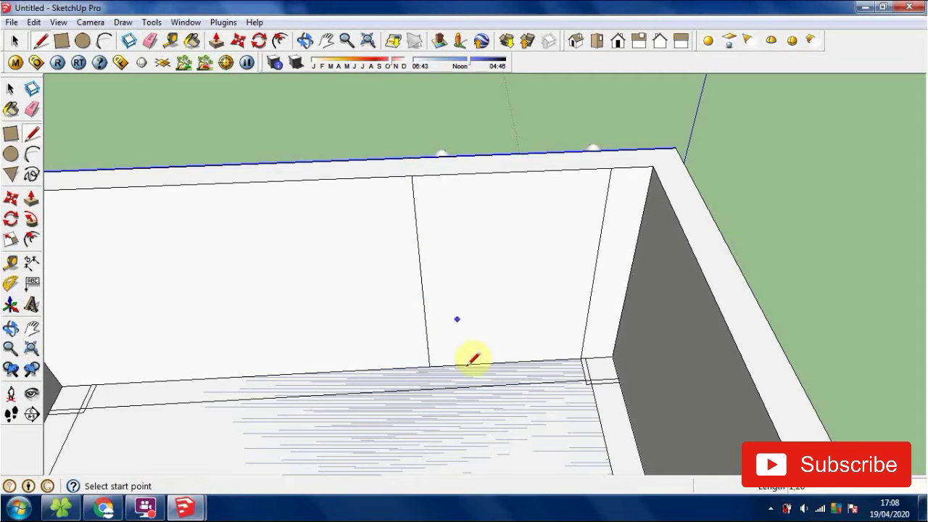
{"action": "key", "text": "space"}
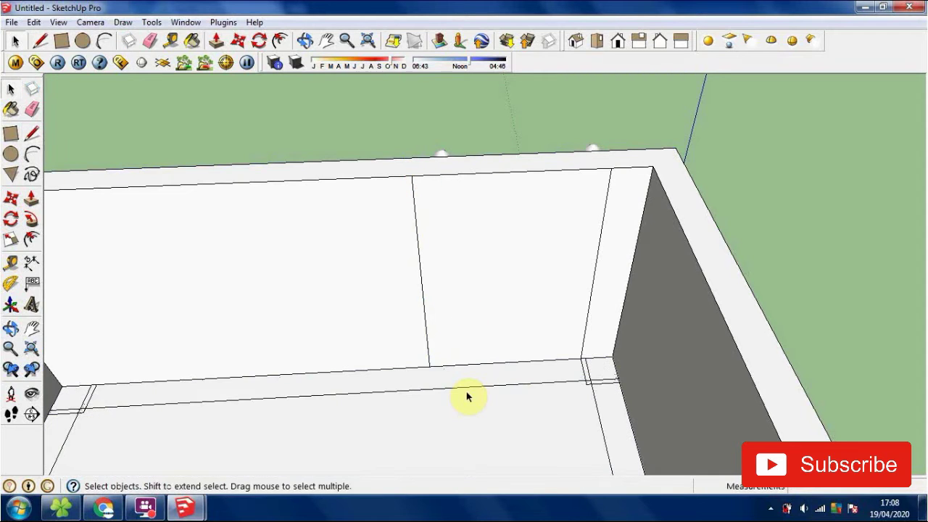
Push the wall section between the two lines through to the outer face, and remove the leftover face and top edge
{"action": "key", "text": "p"}
{"action": "left_click", "coordinate": [464, 311]}
{"action": "left_click", "coordinate": [487, 248]}
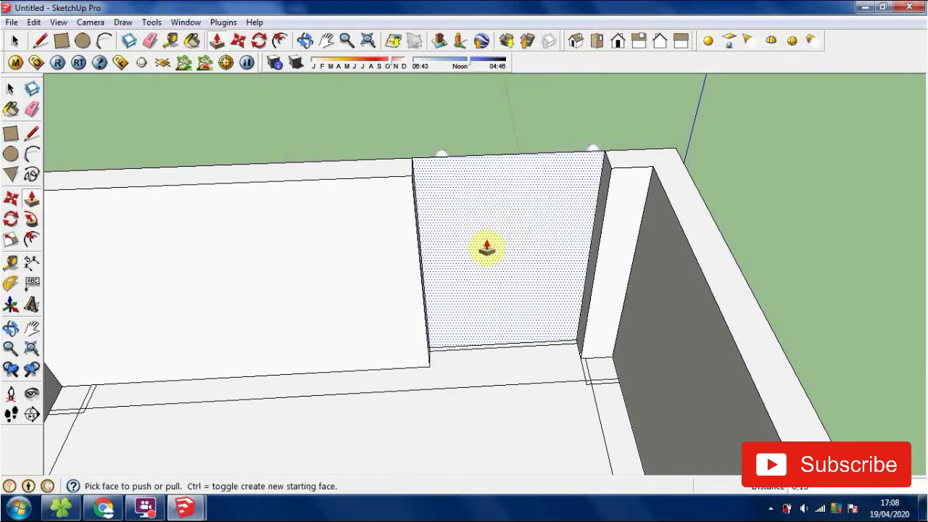
{"action": "middle_click_drag", "start_coordinate": [486, 248], "coordinate": [478, 276]}
{"action": "key", "text": "space"}
{"action": "left_click", "coordinate": [495, 227]}
{"action": "key", "text": "Delete"}
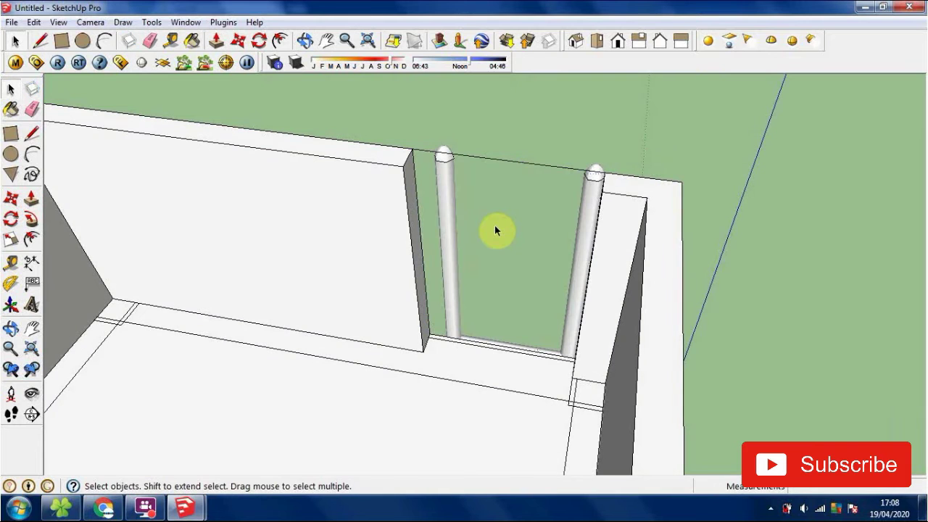
{"action": "key", "text": "e"}
{"action": "left_click", "coordinate": [523, 165]}
{"action": "mouse_move", "coordinate": [522, 166]}
{"action": "middle_mouse_down"}
{"action": "mouse_move", "coordinate": [327, 295]}
{"action": "mouse_move", "coordinate": [613, 295]}
{"action": "mouse_move", "coordinate": [404, 218]}
{"action": "middle_mouse_up"}
{"action": "key", "text": "space"}
Try to extend the front wall's end face into the ladder opening with Push/Pull, and undo the extension
{"action": "middle_click_drag", "start_coordinate": [180, 193], "coordinate": [518, 384]}
{"action": "middle_click_drag", "start_coordinate": [620, 267], "coordinate": [554, 371]}
{"action": "scroll", "coordinate": [537, 259], "scroll_direction": "up", "scroll_amount": 3}
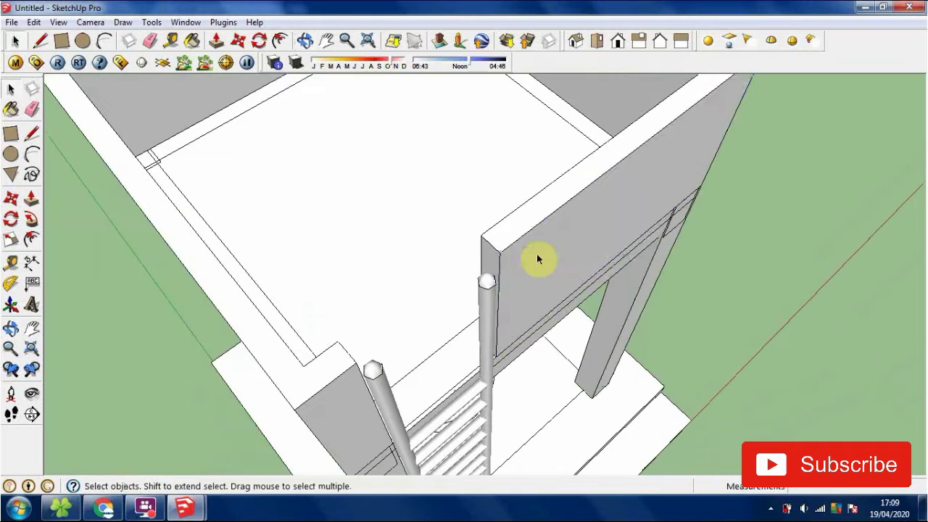
{"action": "left_click", "coordinate": [500, 257]}
{"action": "left_click", "coordinate": [486, 264]}
{"action": "key", "text": "p"}
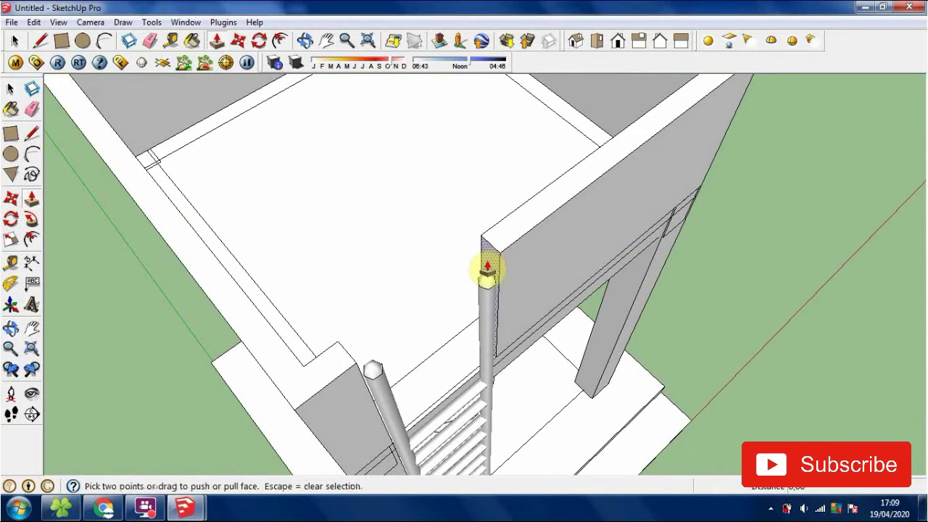
{"action": "left_click", "coordinate": [483, 269]}
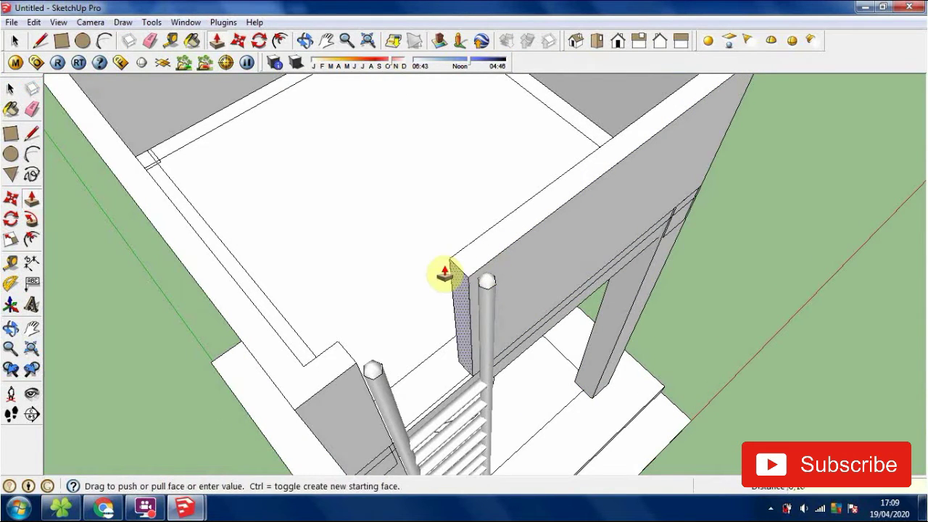
{"action": "left_click", "coordinate": [477, 291]}
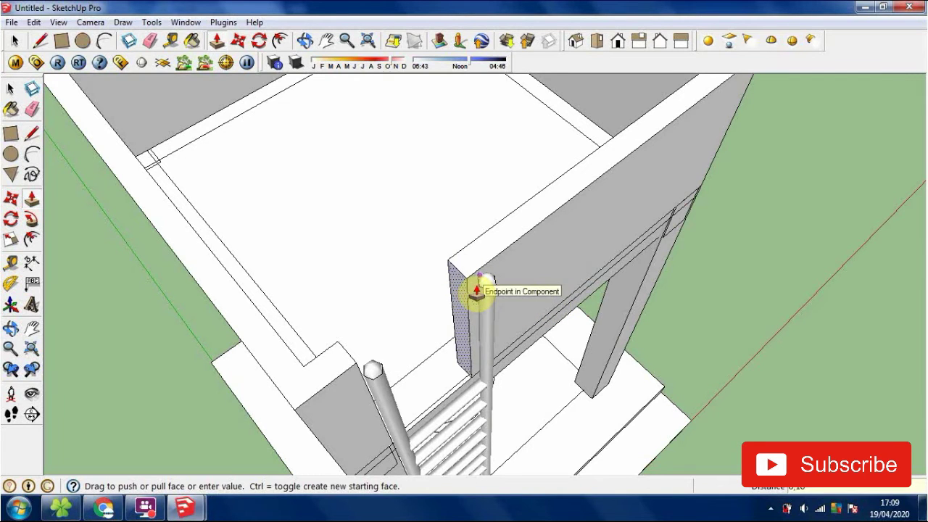
{"action": "middle_click_drag", "start_coordinate": [473, 290], "coordinate": [342, 193]}
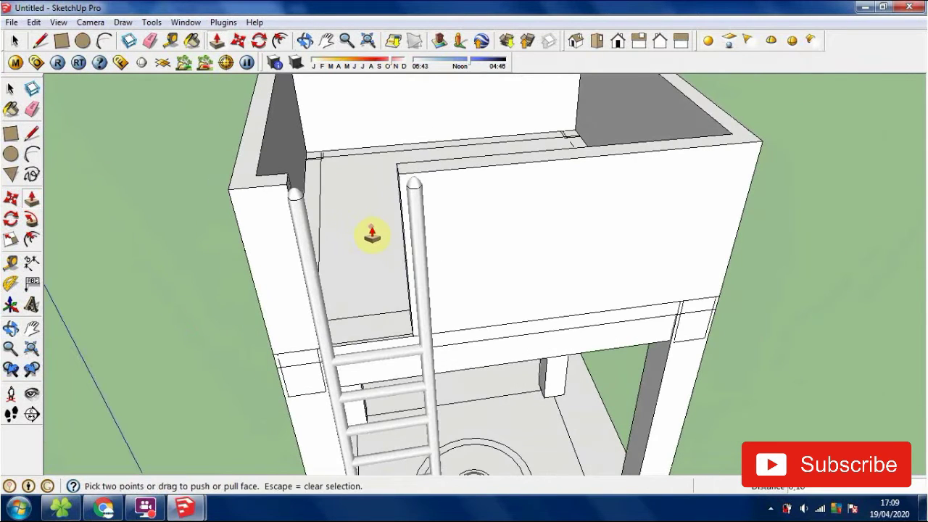
{"action": "key", "text": "ctrl+z"}
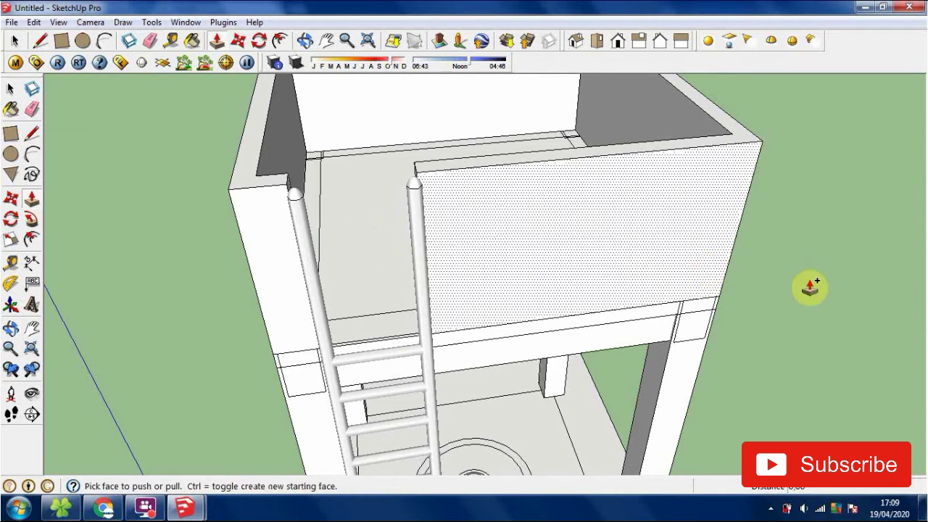
Examine the whole tower from outside, checking the ladder against the opening in the box wall
{"action": "key", "text": "space"}
{"action": "scroll", "coordinate": [399, 337], "scroll_direction": "down", "scroll_amount": 2}
{"action": "middle_click_drag", "start_coordinate": [404, 327], "coordinate": [515, 215]}
{"action": "key", "text": "space"}
{"action": "scroll", "coordinate": [458, 235], "scroll_direction": "down", "scroll_amount": 3}
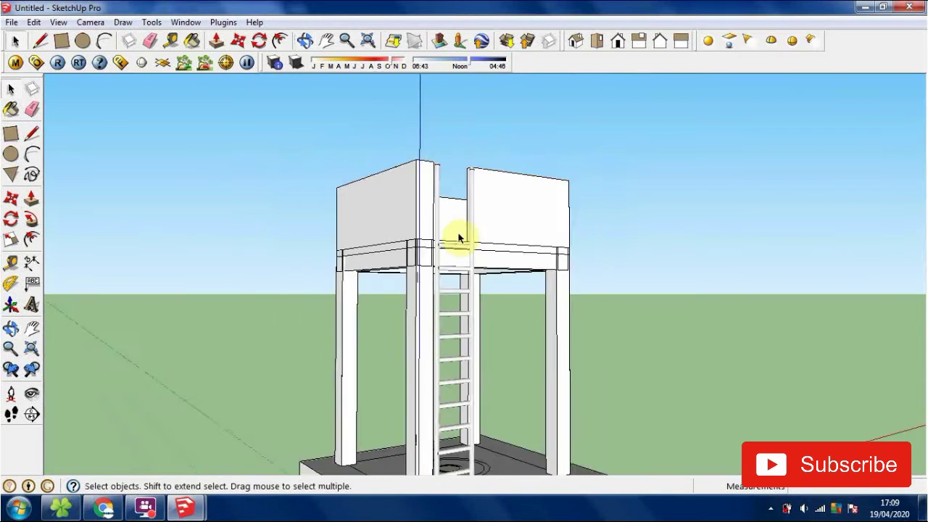
{"action": "scroll", "coordinate": [467, 214], "scroll_direction": "up", "scroll_amount": 2}
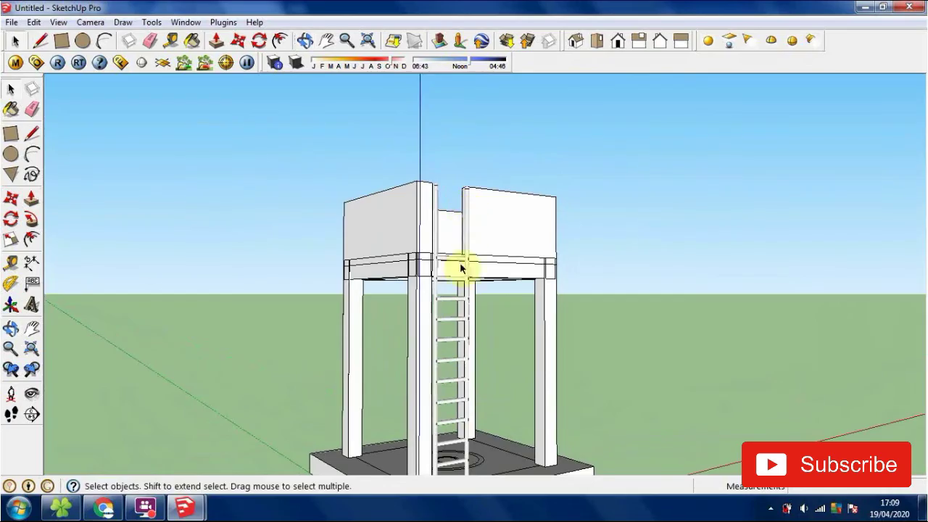
{"action": "scroll", "coordinate": [461, 268], "scroll_direction": "down", "scroll_amount": 3}
Draw a diagonal line across the box floor between opposite inner corners of the beam outline
{"action": "middle_click_drag", "start_coordinate": [441, 294], "coordinate": [421, 232]}
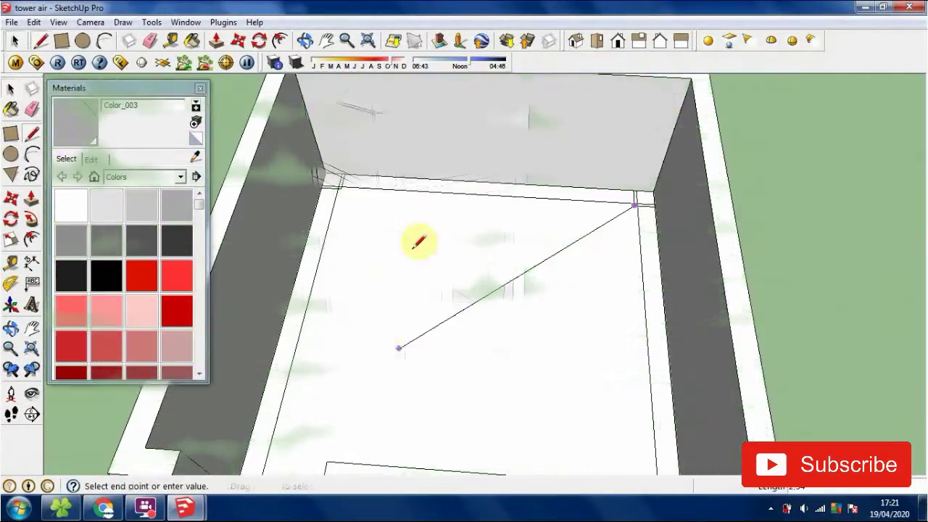
{"action": "scroll", "coordinate": [321, 317], "scroll_direction": "up", "scroll_amount": 5}
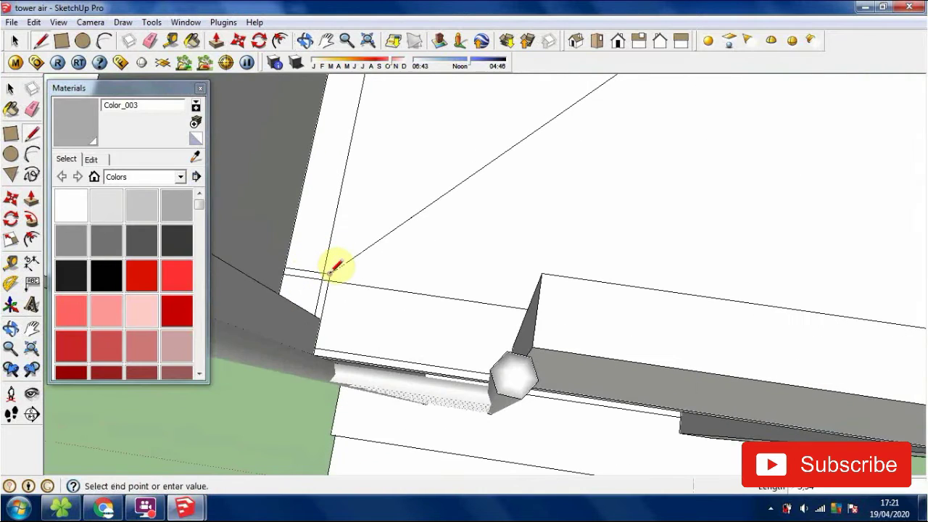
{"action": "key", "text": "space"}
Move the cylindrical tank from the midpoint of its base line onto the midpoint of the box floor's diagonal, and deselect it
{"action": "scroll", "coordinate": [398, 253], "scroll_direction": "down", "scroll_amount": 5}
{"action": "middle_click_drag", "start_coordinate": [498, 216], "coordinate": [420, 120]}
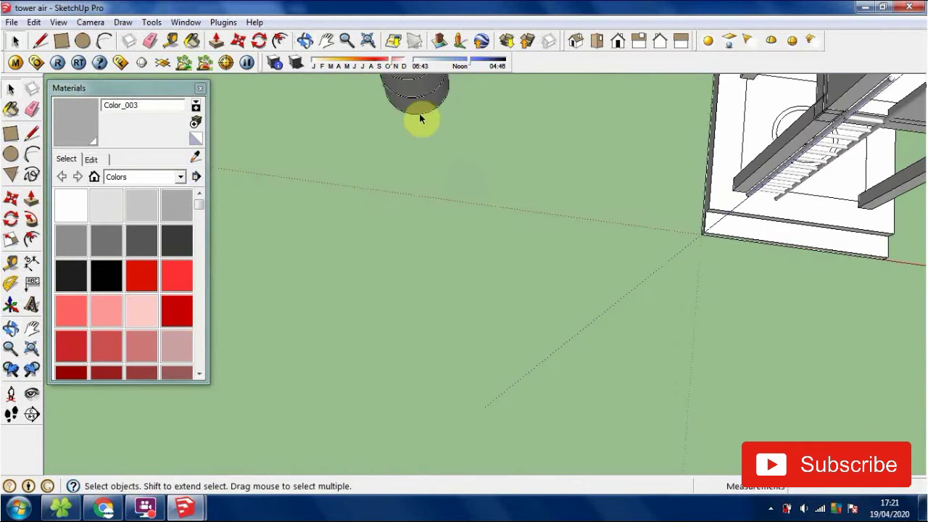
{"action": "left_click", "coordinate": [421, 120]}
{"action": "key", "text": "m"}
{"action": "scroll", "coordinate": [422, 116], "scroll_direction": "up", "scroll_amount": 6}
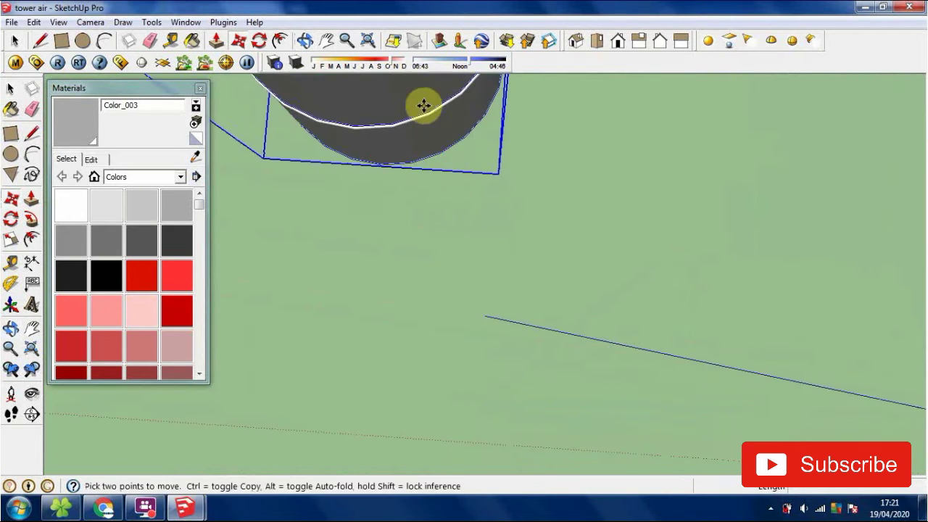
{"action": "middle_click_drag", "start_coordinate": [409, 97], "coordinate": [422, 253]}
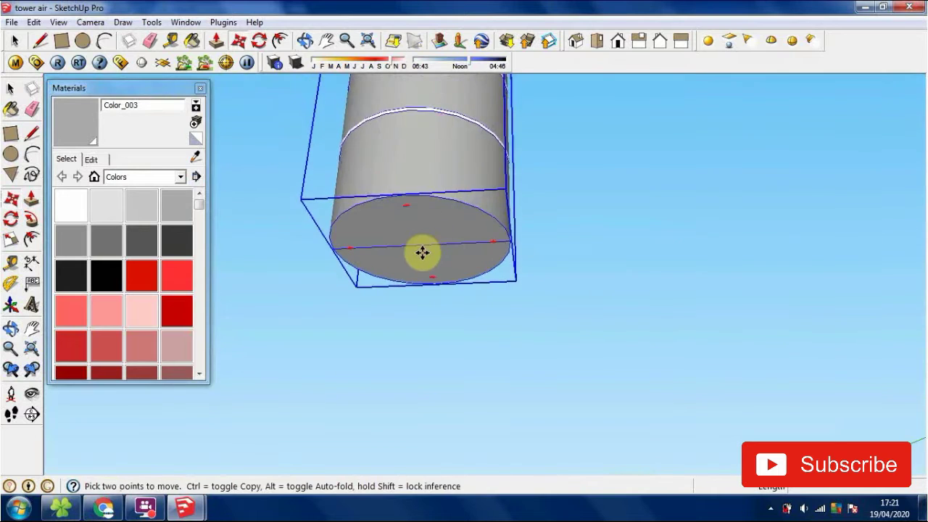
{"action": "left_click", "coordinate": [415, 249]}
{"action": "middle_click_drag", "start_coordinate": [488, 255], "coordinate": [505, 365]}
{"action": "scroll", "coordinate": [508, 369], "scroll_direction": "down", "scroll_amount": 4}
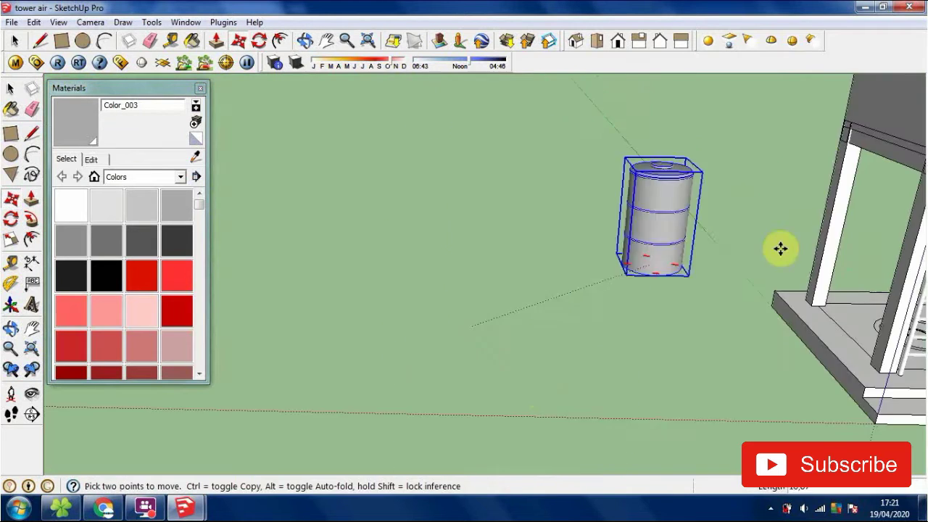
{"action": "middle_click_drag", "start_coordinate": [780, 248], "coordinate": [427, 456]}
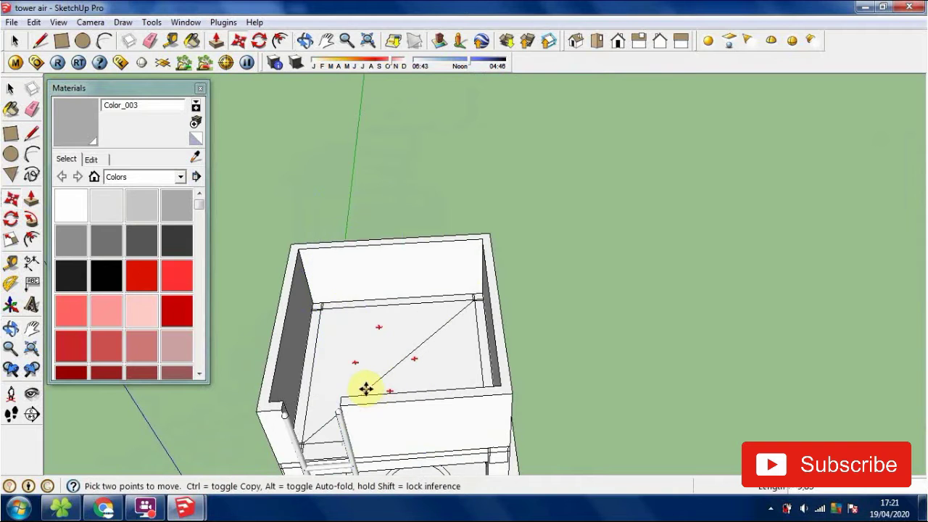
{"action": "middle_click_drag", "start_coordinate": [347, 354], "coordinate": [725, 182], "text": "shift"}
{"action": "scroll", "coordinate": [253, 317], "scroll_direction": "down", "scroll_amount": 3}
{"action": "middle_click_drag", "start_coordinate": [253, 317], "coordinate": [471, 83], "text": "shift"}
{"action": "scroll", "coordinate": [465, 330], "scroll_direction": "up", "scroll_amount": 3}
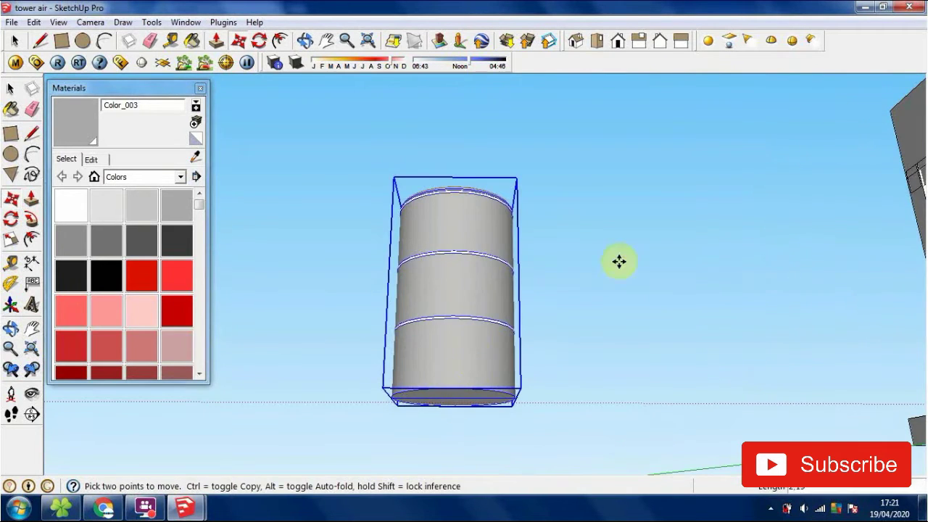
{"action": "middle_click_drag", "start_coordinate": [617, 261], "coordinate": [534, 487]}
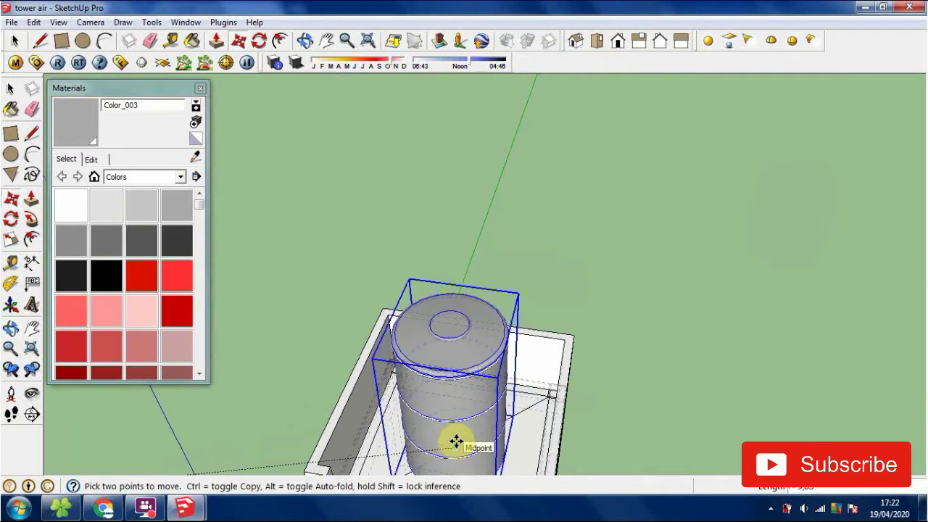
{"action": "left_click", "coordinate": [456, 441]}
{"action": "middle_click_drag", "start_coordinate": [503, 457], "coordinate": [508, 385]}
{"action": "scroll", "coordinate": [507, 385], "scroll_direction": "down", "scroll_amount": 3}
{"action": "middle_click_drag", "start_coordinate": [548, 193], "coordinate": [556, 193], "text": "shift"}
{"action": "key", "text": "space"}
{"action": "left_click", "coordinate": [681, 255]}
Open the ladder component down to one of its rungs and paint the rungs with the grey Color_003
{"action": "middle_click_drag", "start_coordinate": [520, 317], "coordinate": [587, 234]}
{"action": "scroll", "coordinate": [471, 243], "scroll_direction": "up", "scroll_amount": 3}
{"action": "middle_click_drag", "start_coordinate": [470, 243], "coordinate": [432, 114], "text": "shift"}
{"action": "scroll", "coordinate": [431, 114], "scroll_direction": "down", "scroll_amount": 3}
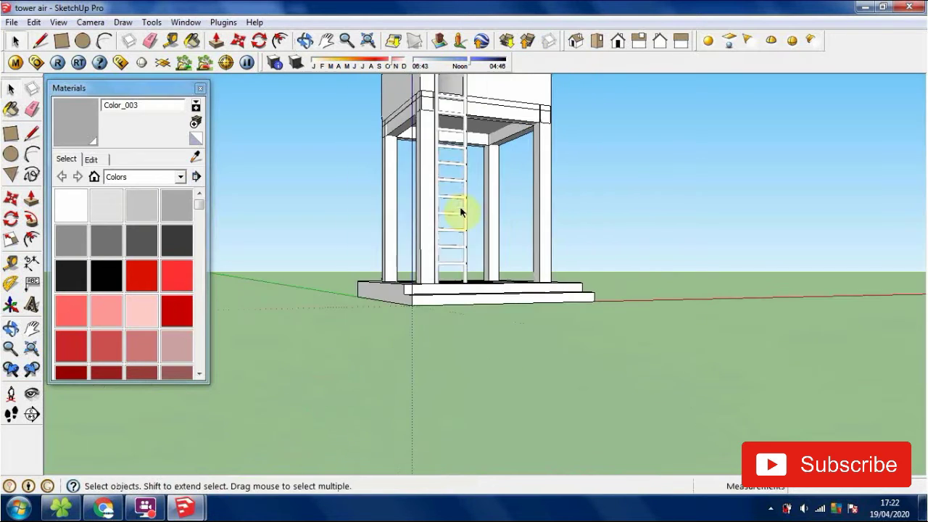
{"action": "middle_click_drag", "start_coordinate": [460, 211], "coordinate": [379, 309]}
{"action": "scroll", "coordinate": [431, 223], "scroll_direction": "up", "scroll_amount": 3}
{"action": "double_click", "coordinate": [463, 203]}
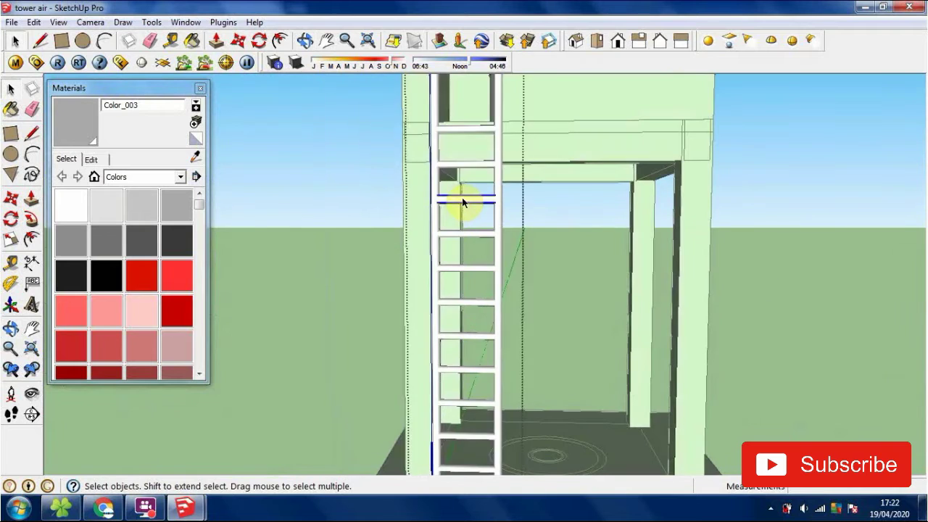
{"action": "triple_click", "coordinate": [463, 203]}
{"action": "key", "text": "b"}
{"action": "left_click", "coordinate": [464, 201]}
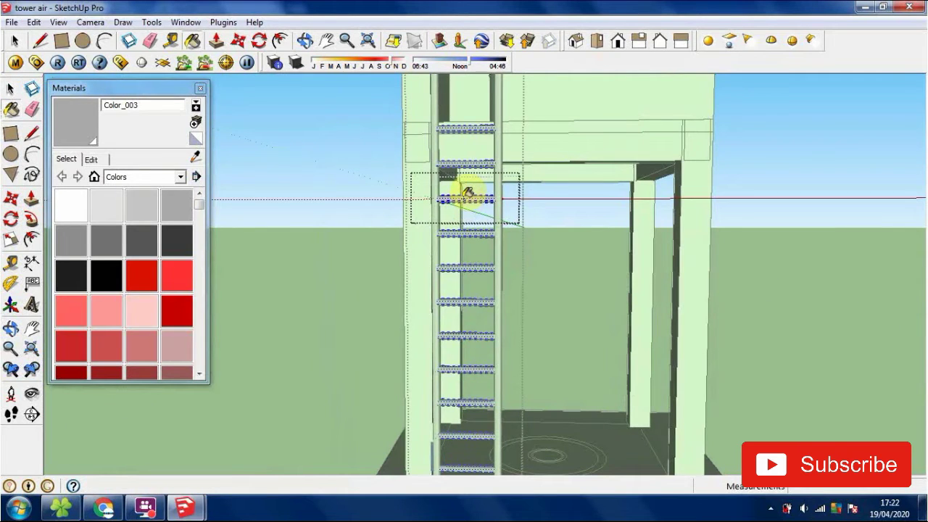
Open the ladder's side rails group and paint the rails with the grey Color_003, leaving the ladder component
{"action": "key", "text": "space"}
{"action": "double_click", "coordinate": [496, 248]}
{"action": "double_click", "coordinate": [496, 248]}
{"action": "triple_click", "coordinate": [496, 248]}
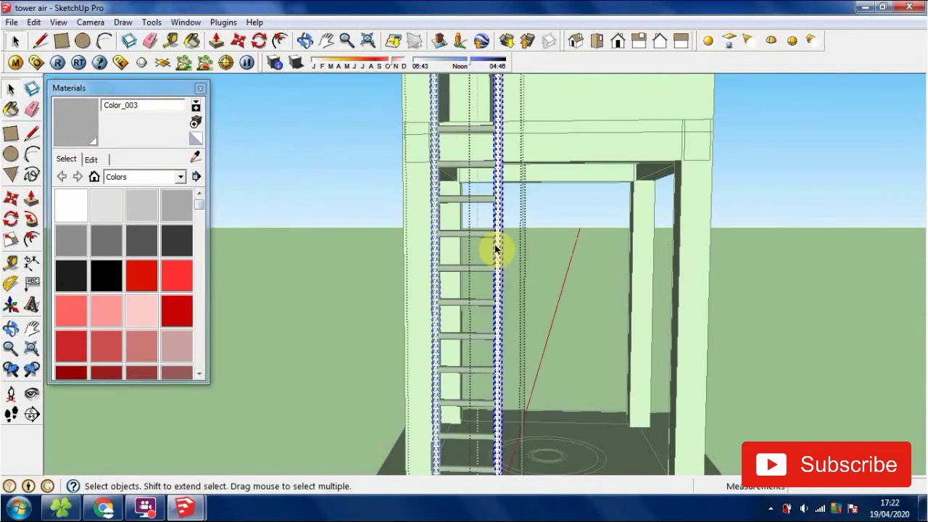
{"action": "key", "text": "b"}
{"action": "left_click", "coordinate": [499, 240]}
{"action": "key", "text": "space"}
{"action": "left_click", "coordinate": [570, 269]}
{"action": "left_click", "coordinate": [570, 269]}
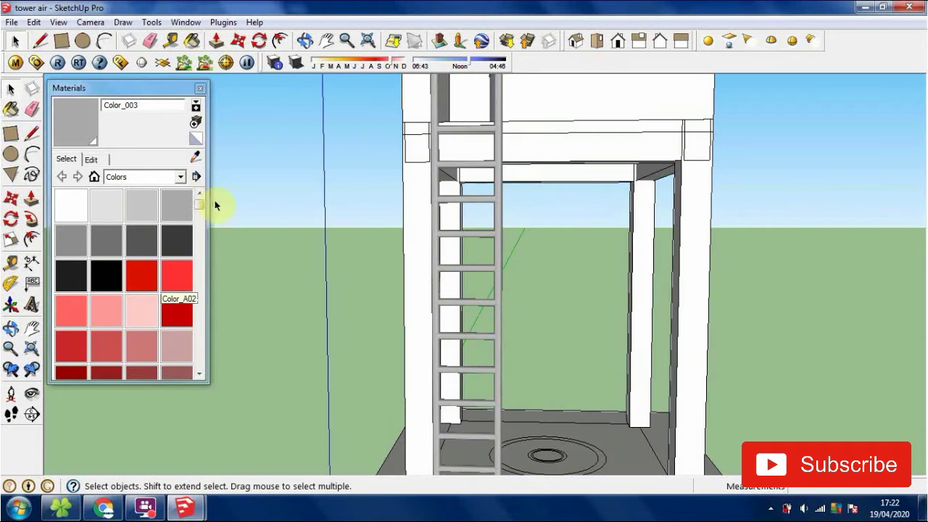
Open the column component and paint the four tower columns with the dark grey Color_007
{"action": "left_click", "coordinate": [185, 245]}
{"action": "key", "text": "space"}
{"action": "left_click", "coordinate": [412, 233]}
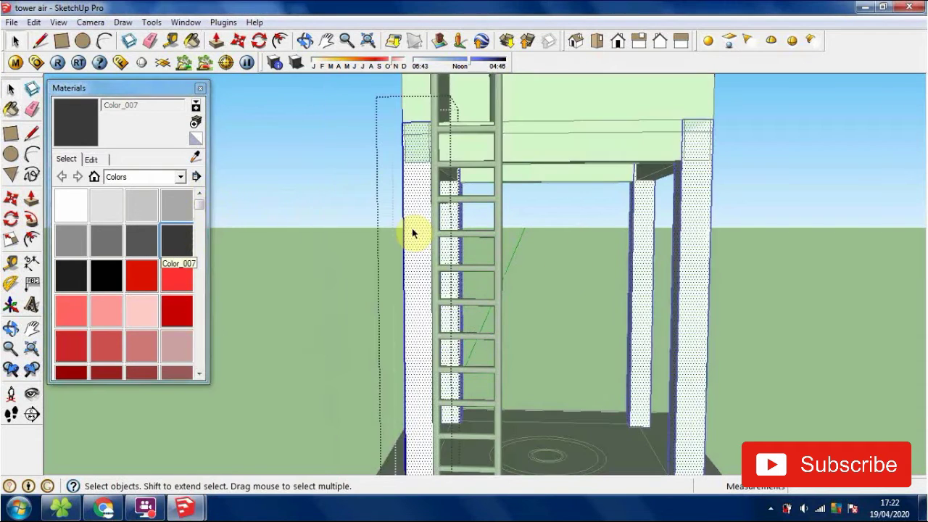
{"action": "key", "text": "b"}
{"action": "key", "text": "alt"}
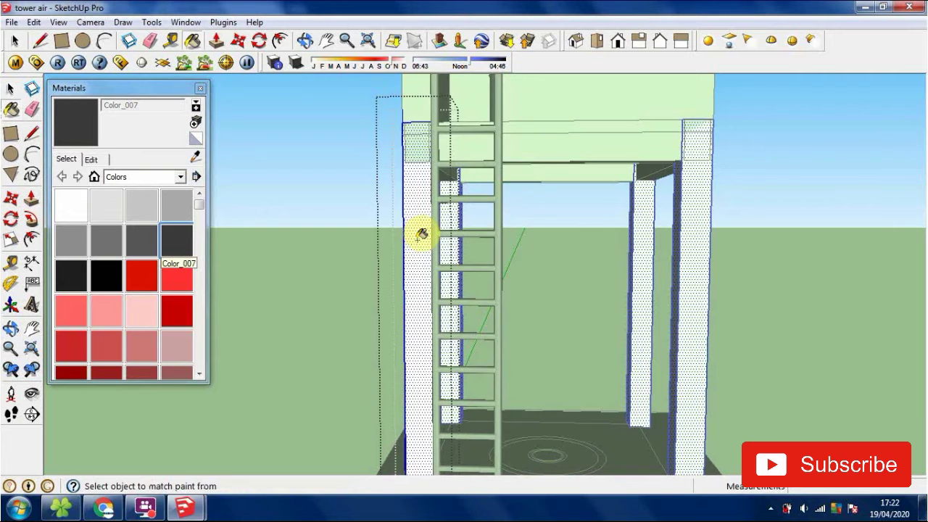
{"action": "left_click", "coordinate": [418, 239]}
{"action": "key", "text": "space"}
{"action": "scroll", "coordinate": [420, 305], "scroll_direction": "down", "scroll_amount": 4}
{"action": "middle_click_drag", "start_coordinate": [423, 232], "coordinate": [427, 273]}
{"action": "left_click", "coordinate": [427, 273]}
Open the beam frame beneath the walled box and paint all its faces with Color_007
{"action": "mouse_move", "coordinate": [596, 297]}
{"action": "middle_mouse_down"}
{"action": "mouse_move", "coordinate": [467, 251]}
{"action": "mouse_move", "coordinate": [526, 216]}
{"action": "middle_mouse_up"}
{"action": "scroll", "coordinate": [526, 216], "scroll_direction": "up", "scroll_amount": 3}
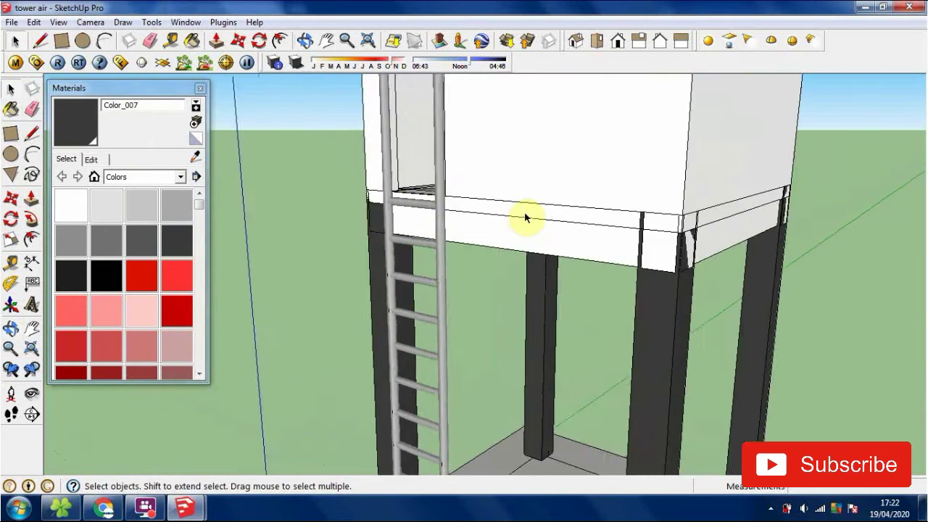
{"action": "scroll", "coordinate": [526, 216], "scroll_direction": "up", "scroll_amount": 2}
{"action": "triple_click", "coordinate": [520, 242]}
{"action": "key", "text": "b"}
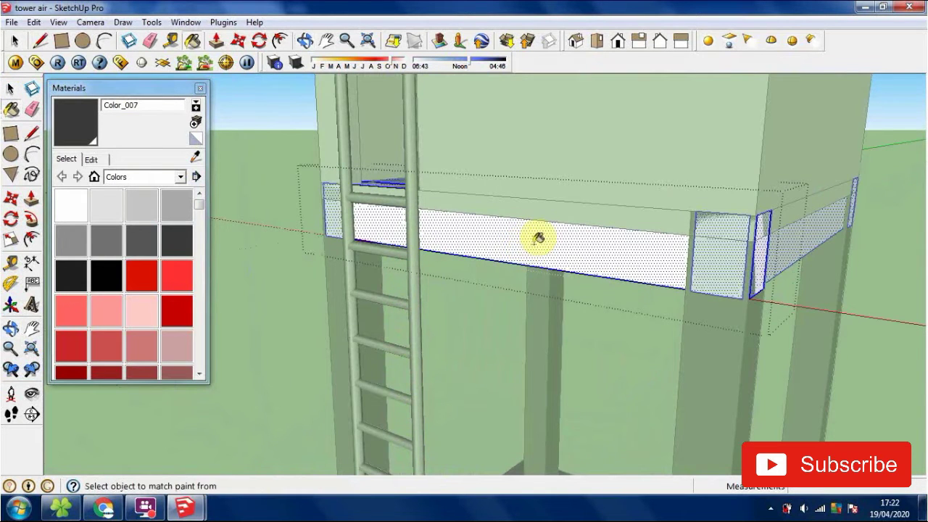
{"action": "left_click", "coordinate": [523, 244]}
{"action": "key", "text": "space"}
Open the floor slab under the tank, paint all its faces with Color_007 and leave the group
{"action": "scroll", "coordinate": [410, 227], "scroll_direction": "down", "scroll_amount": 3}
{"action": "scroll", "coordinate": [428, 214], "scroll_direction": "up", "scroll_amount": 4}
{"action": "mouse_move", "coordinate": [433, 206]}
{"action": "middle_mouse_down"}
{"action": "mouse_move", "coordinate": [425, 244]}
{"action": "mouse_move", "coordinate": [534, 311]}
{"action": "middle_mouse_up"}
{"action": "key", "text": "e"}
{"action": "key", "text": "space"}
{"action": "double_click", "coordinate": [560, 297]}
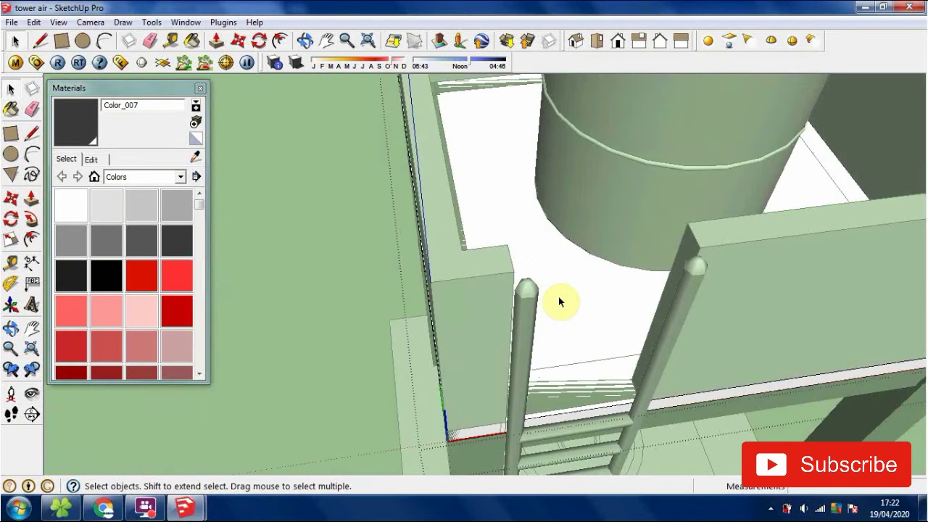
{"action": "triple_click", "coordinate": [560, 296]}
{"action": "key", "text": "b"}
{"action": "left_click", "coordinate": [562, 301]}
{"action": "key", "text": "space"}
{"action": "key", "text": "Escape"}
Examine the coloured tower from several sides and from above, including the base, ladder, box floor and tank
{"action": "scroll", "coordinate": [560, 303], "scroll_direction": "down", "scroll_amount": 3}
{"action": "middle_click_drag", "start_coordinate": [551, 332], "coordinate": [402, 171]}
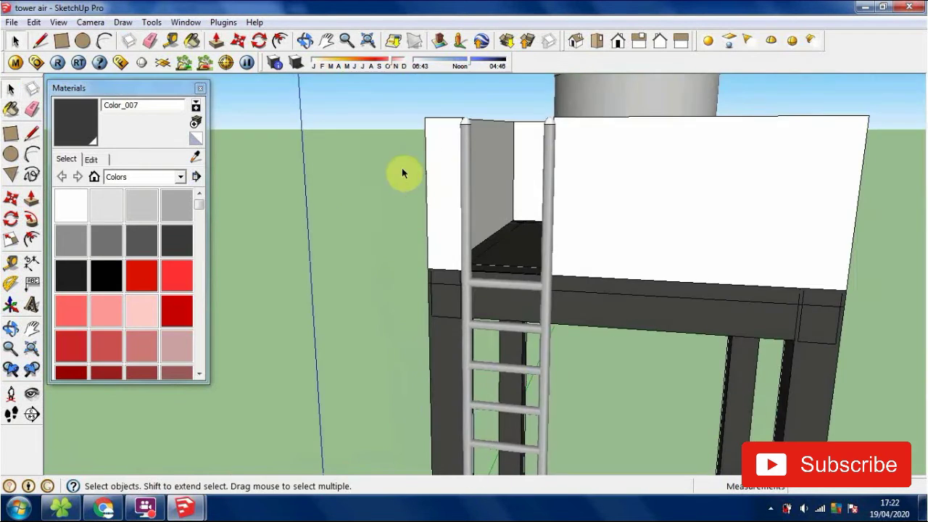
{"action": "scroll", "coordinate": [402, 172], "scroll_direction": "down", "scroll_amount": 4}
{"action": "middle_click_drag", "start_coordinate": [509, 248], "coordinate": [516, 206]}
{"action": "middle_click_drag", "start_coordinate": [419, 239], "coordinate": [471, 414], "text": "shift"}
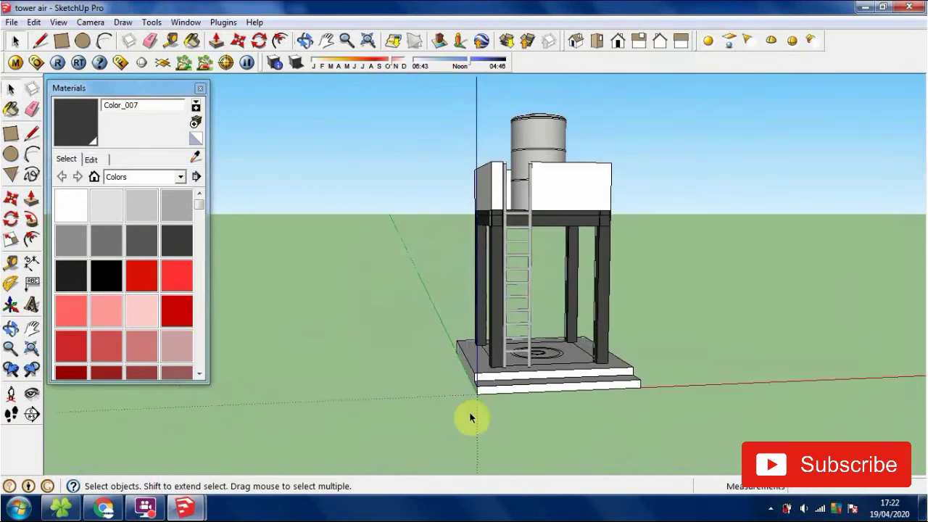
{"action": "scroll", "coordinate": [493, 338], "scroll_direction": "up", "scroll_amount": 4}
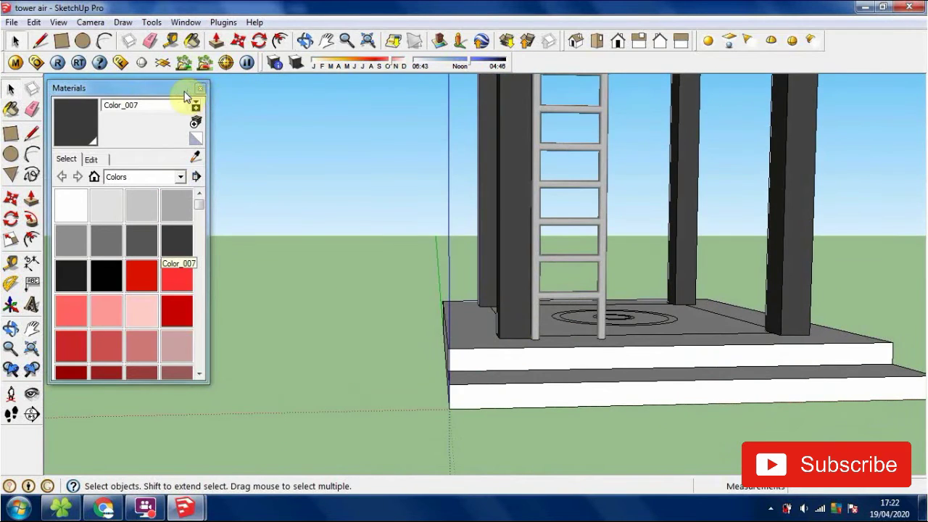
{"action": "middle_click_drag", "start_coordinate": [522, 201], "coordinate": [568, 288]}
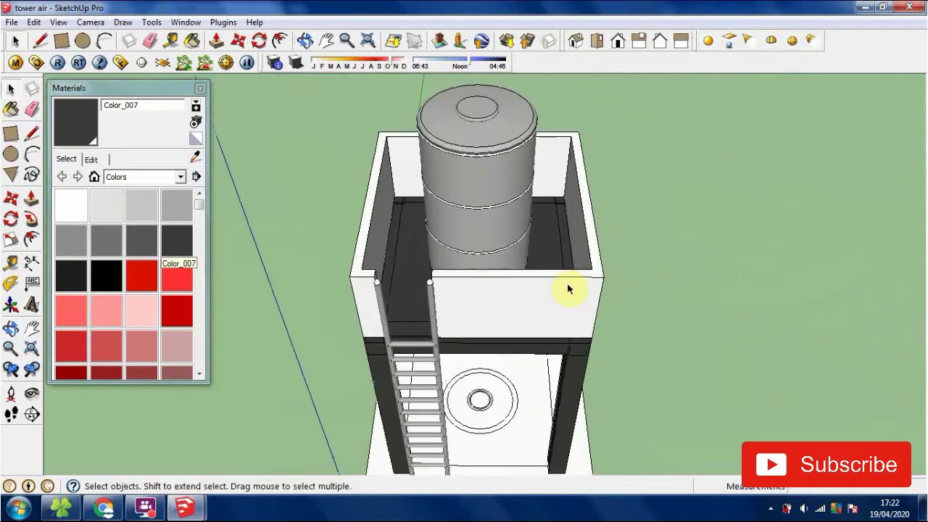
{"action": "scroll", "coordinate": [530, 350], "scroll_direction": "up", "scroll_amount": 4}
{"action": "middle_click_drag", "start_coordinate": [530, 351], "coordinate": [474, 240]}
{"action": "scroll", "coordinate": [493, 221], "scroll_direction": "down", "scroll_amount": 3}
{"action": "middle_click_drag", "start_coordinate": [503, 205], "coordinate": [518, 305]}
{"action": "scroll", "coordinate": [460, 180], "scroll_direction": "down", "scroll_amount": 4}
{"action": "middle_click_drag", "start_coordinate": [454, 234], "coordinate": [463, 266]}
{"action": "scroll", "coordinate": [472, 200], "scroll_direction": "up", "scroll_amount": 3}
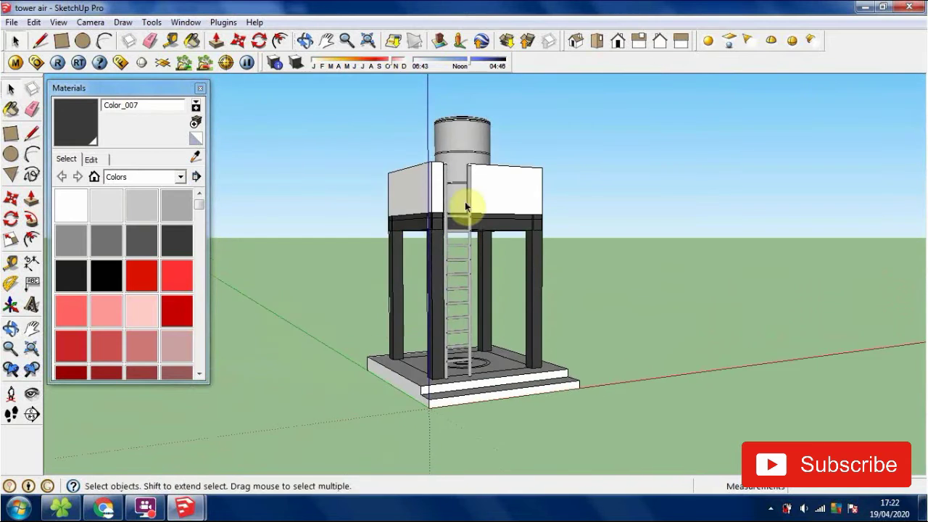
{"action": "middle_click_drag", "start_coordinate": [473, 211], "coordinate": [456, 234]}
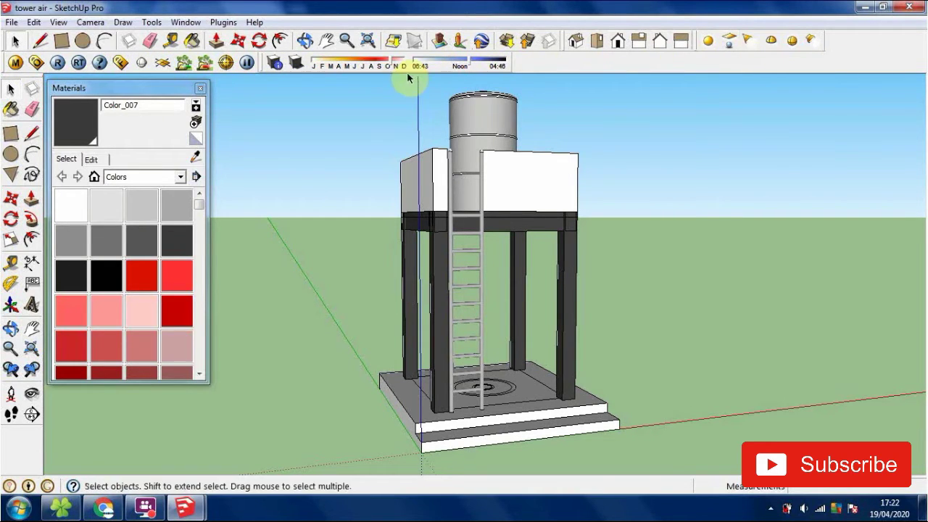
Set the shadow date to 19 April 2020 and the shadow time to 17:23
{"action": "left_click", "coordinate": [277, 64]}
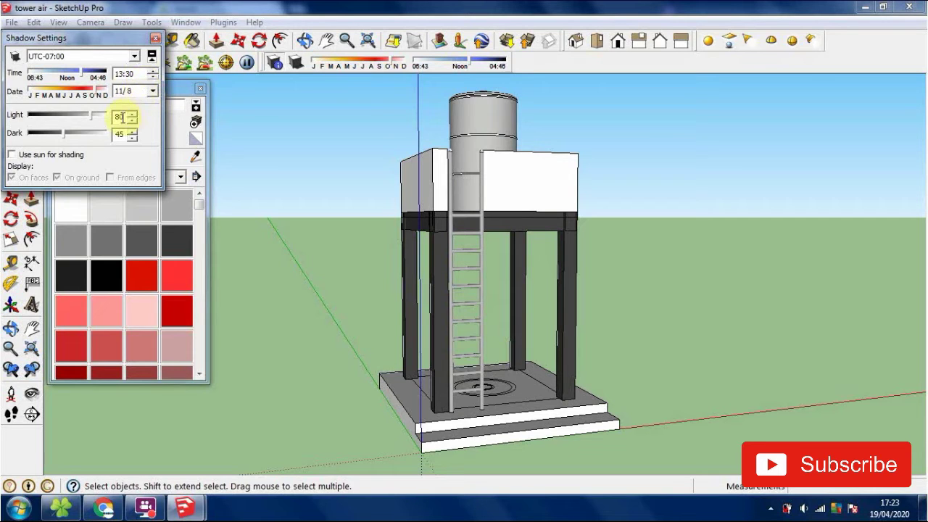
{"action": "left_click", "coordinate": [152, 91]}
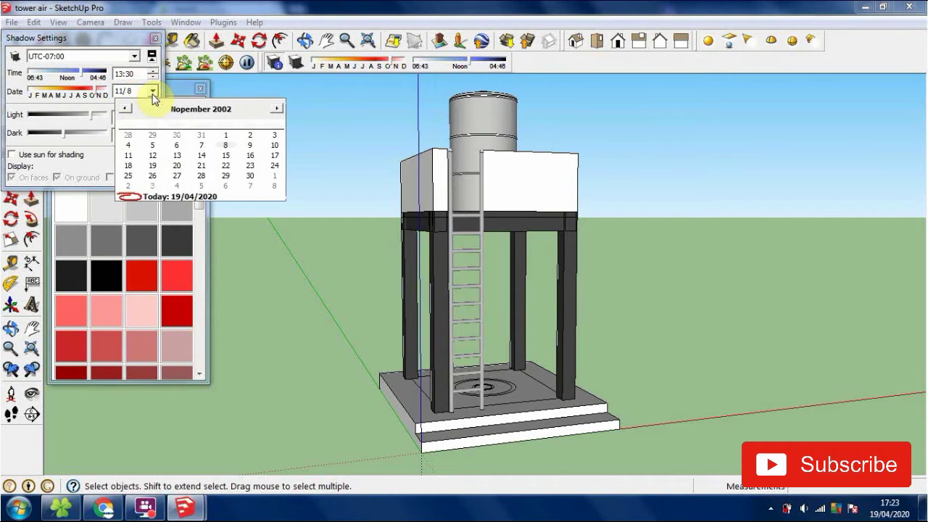
{"action": "left_click", "coordinate": [215, 109]}
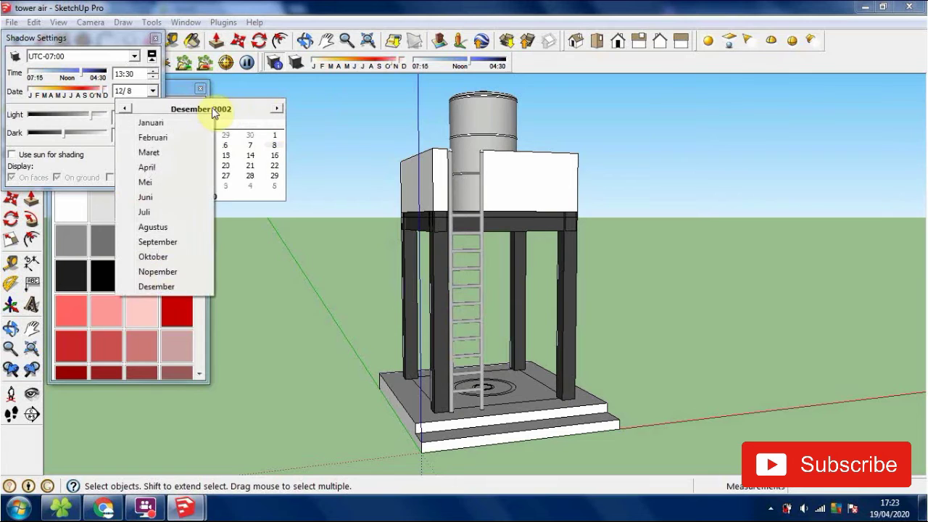
{"action": "left_click", "coordinate": [260, 122]}
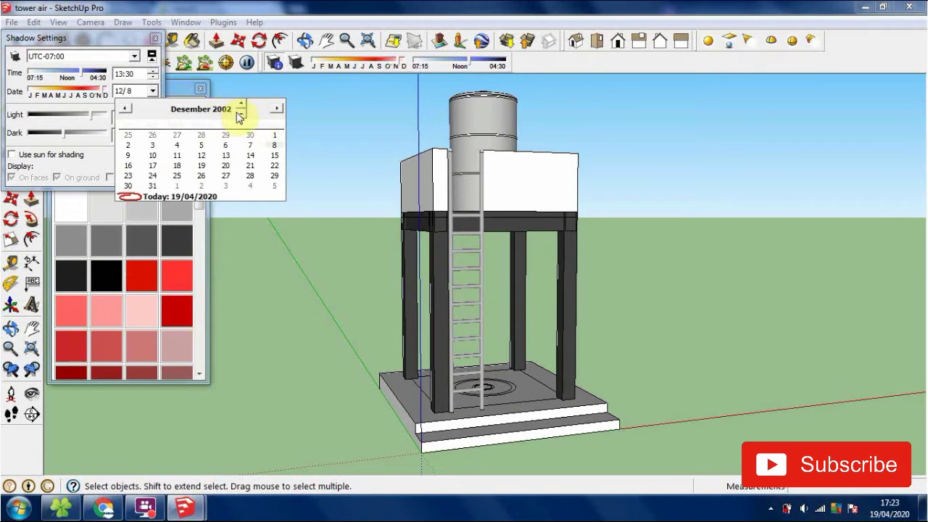
{"action": "left_click_drag", "start_coordinate": [243, 108], "coordinate": [245, 109]}
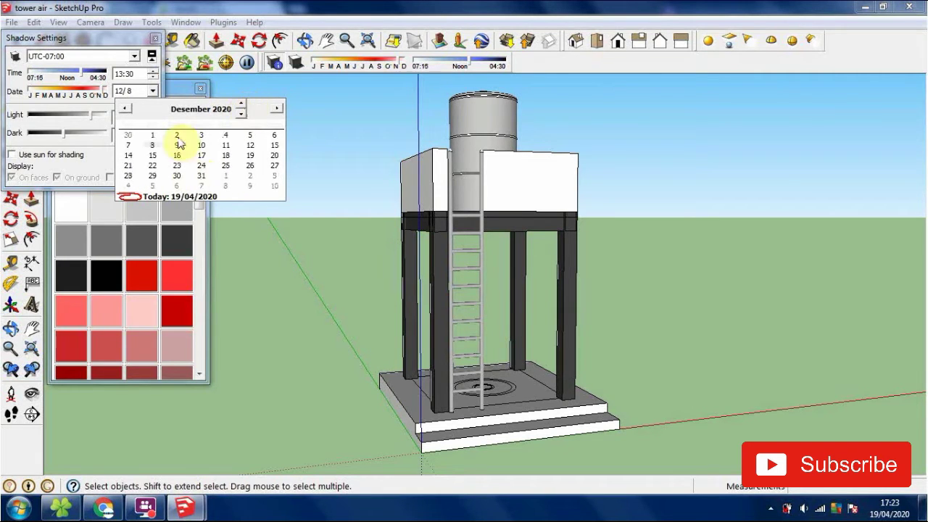
{"action": "left_click", "coordinate": [194, 110]}
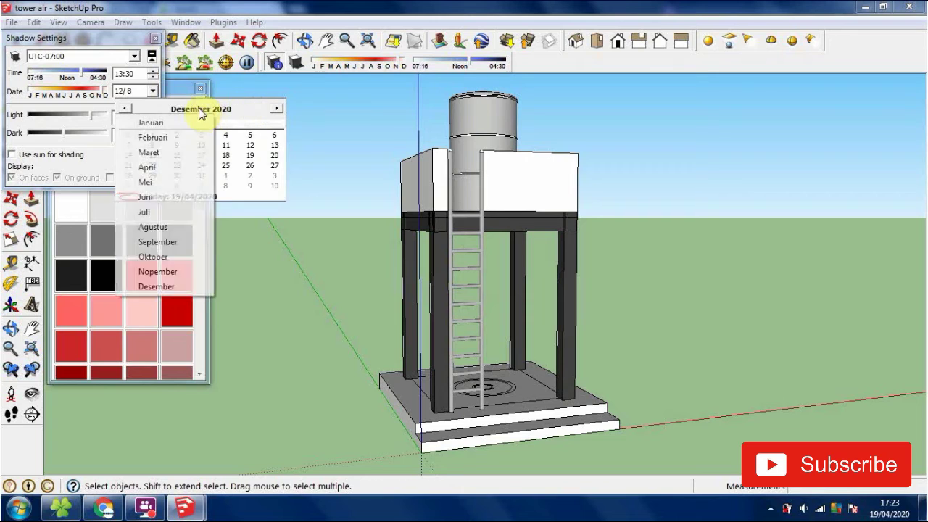
{"action": "left_click", "coordinate": [160, 168]}
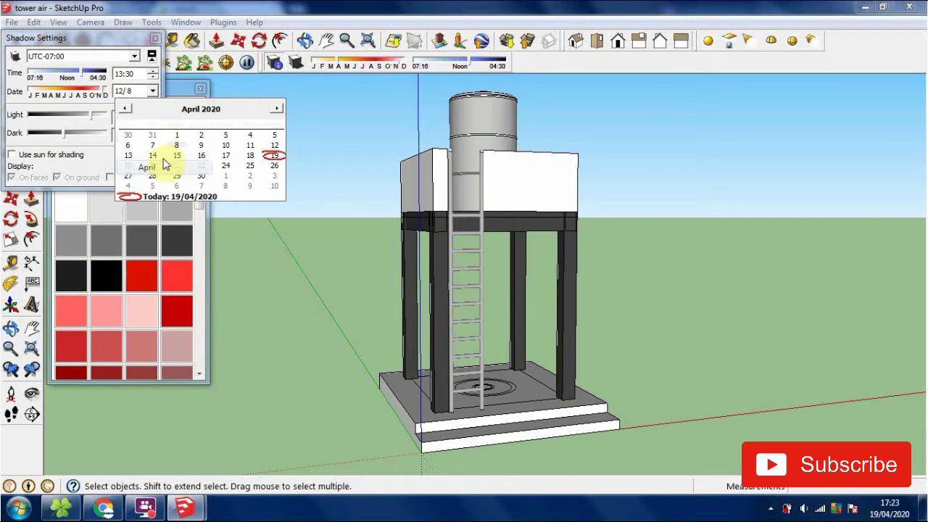
{"action": "left_click", "coordinate": [274, 155]}
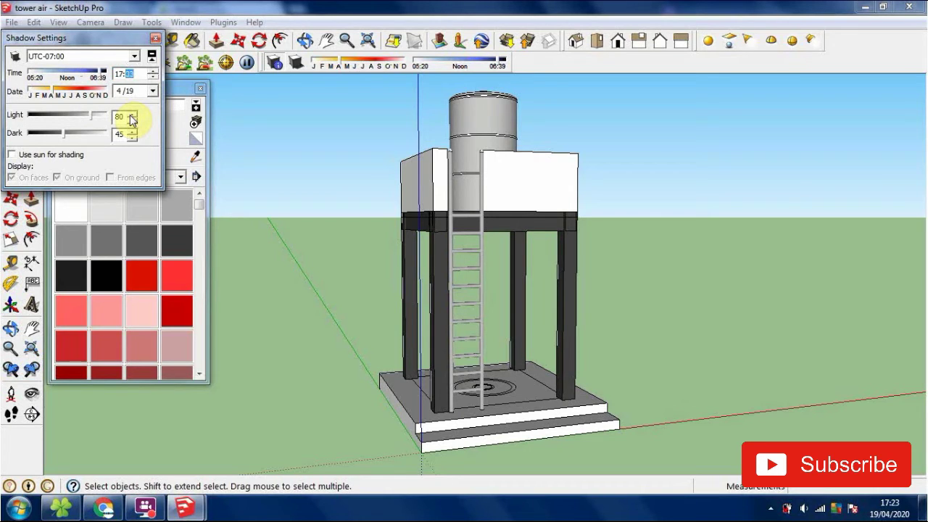
Enable sun-based shading, turn on the model's shadows, and close the shadow settings and materials windows
{"action": "left_click", "coordinate": [12, 155]}
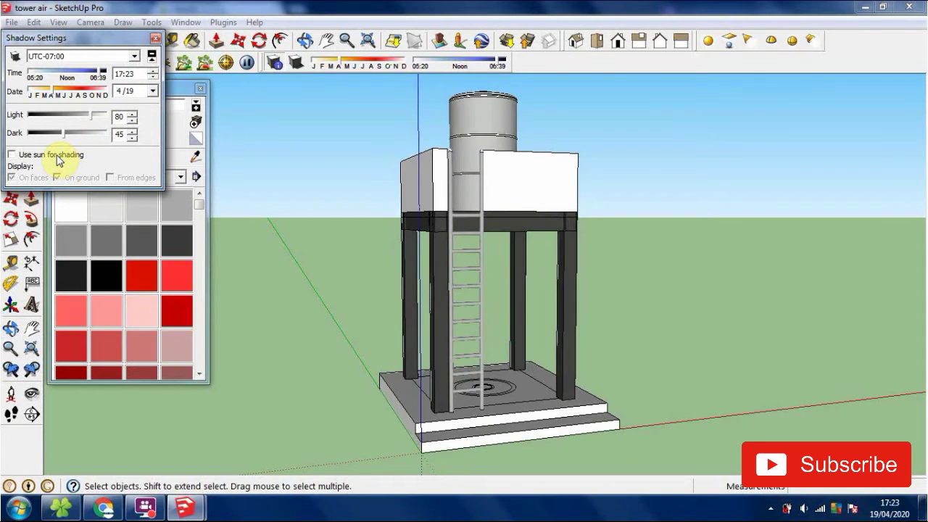
{"action": "left_click", "coordinate": [56, 158]}
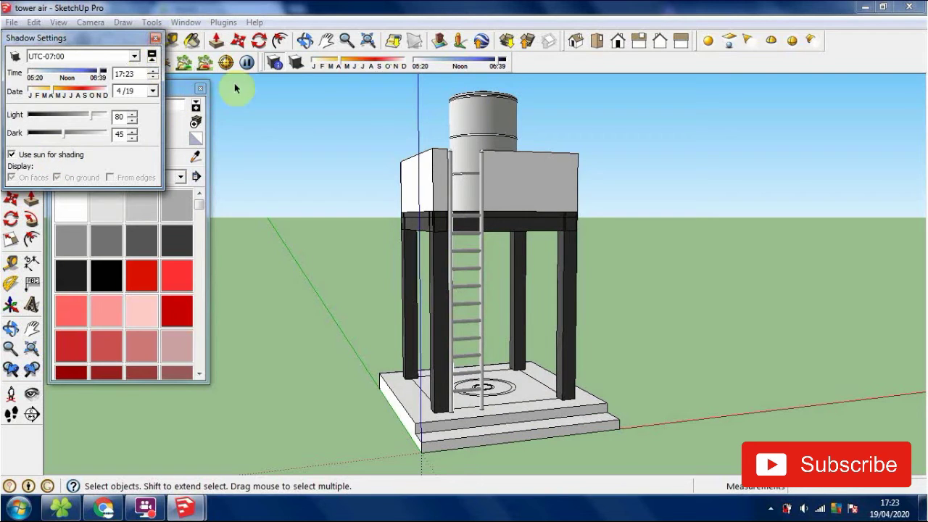
{"action": "left_click", "coordinate": [296, 62]}
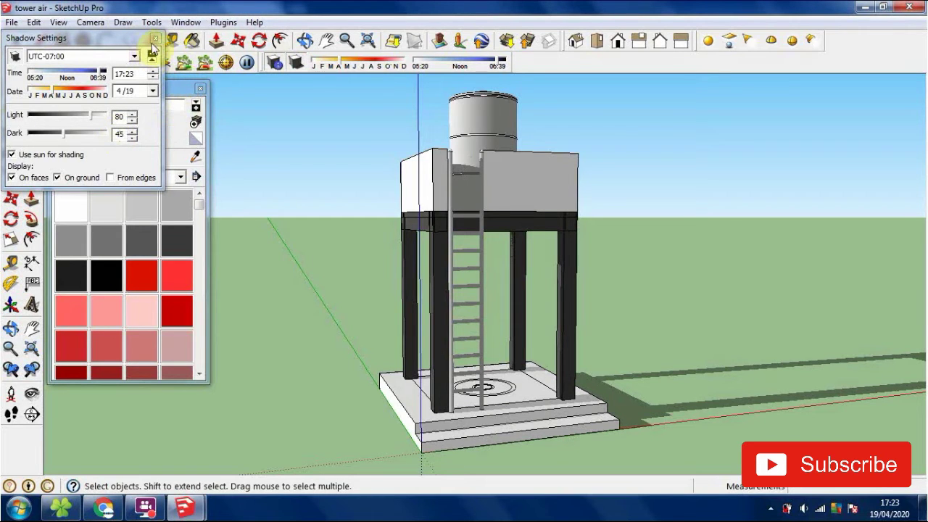
{"action": "left_click", "coordinate": [154, 39]}
{"action": "left_click", "coordinate": [201, 90]}
Render a corner view of the whole tower with V-Ray and close the rendered image
{"action": "middle_click_drag", "start_coordinate": [534, 193], "coordinate": [363, 195]}
{"action": "scroll", "coordinate": [459, 257], "scroll_direction": "up", "scroll_amount": 3}
{"action": "middle_click_drag", "start_coordinate": [584, 286], "coordinate": [651, 278]}
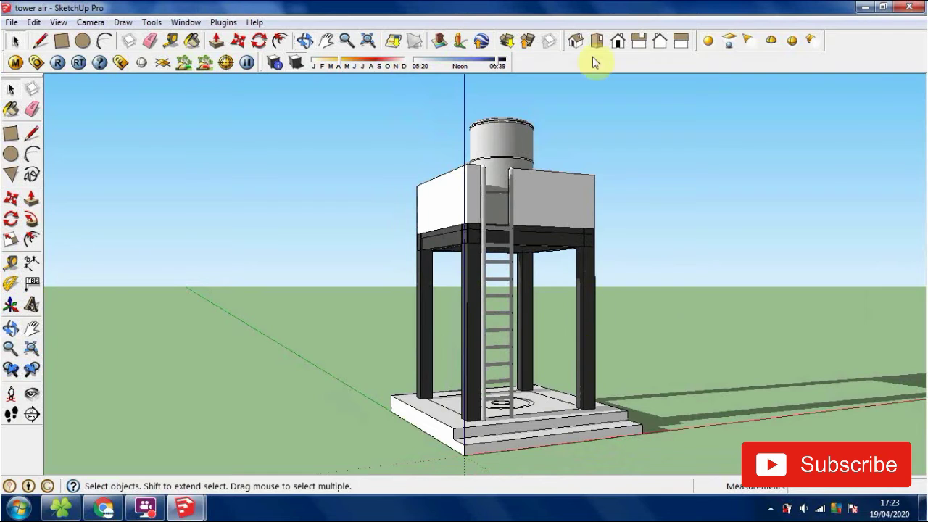
{"action": "left_click", "coordinate": [59, 63]}
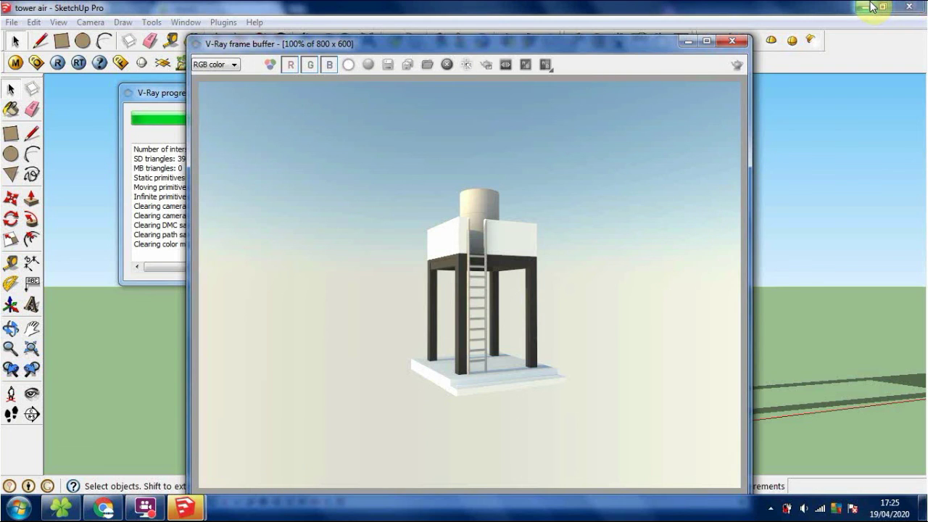
{"action": "left_click", "coordinate": [732, 40]}
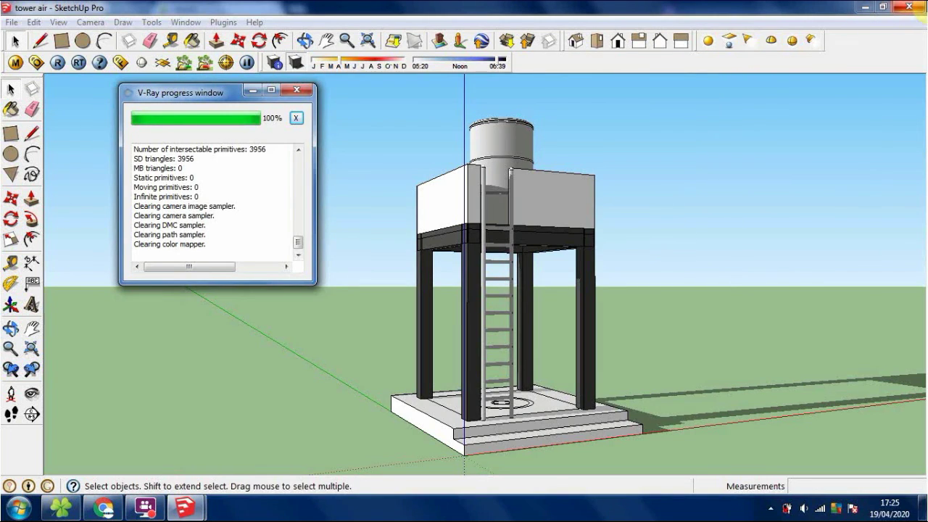
Close the tower air model and the Taman 7 model
{"action": "left_click", "coordinate": [408, 283]}
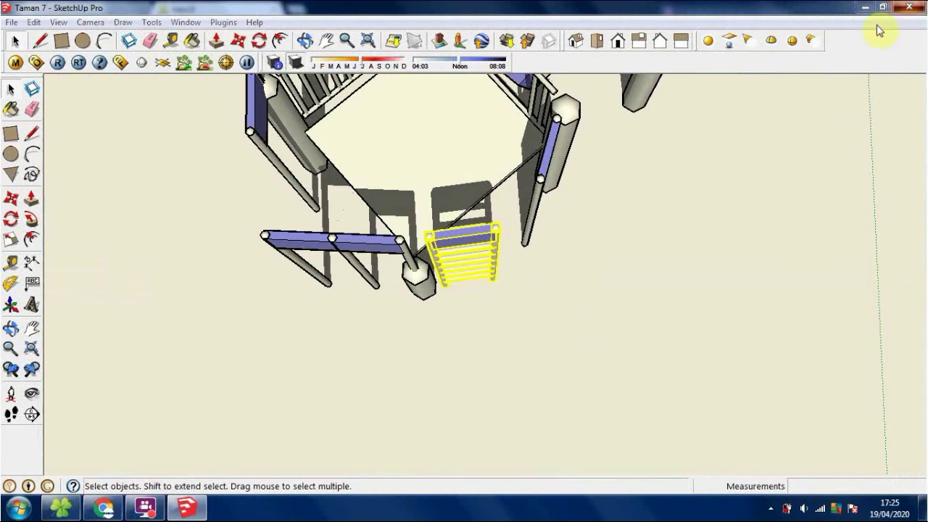
{"action": "left_click", "coordinate": [909, 6]}
{"action": "left_click", "coordinate": [473, 283]}
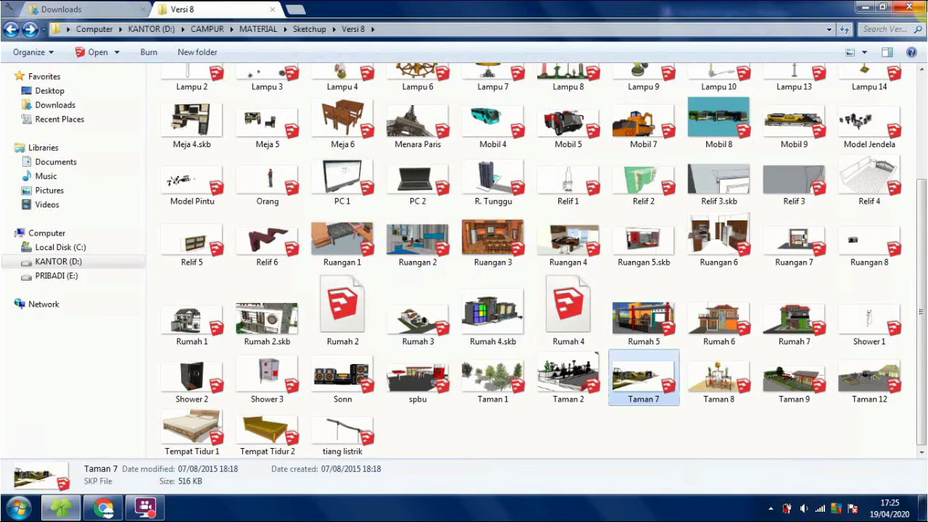